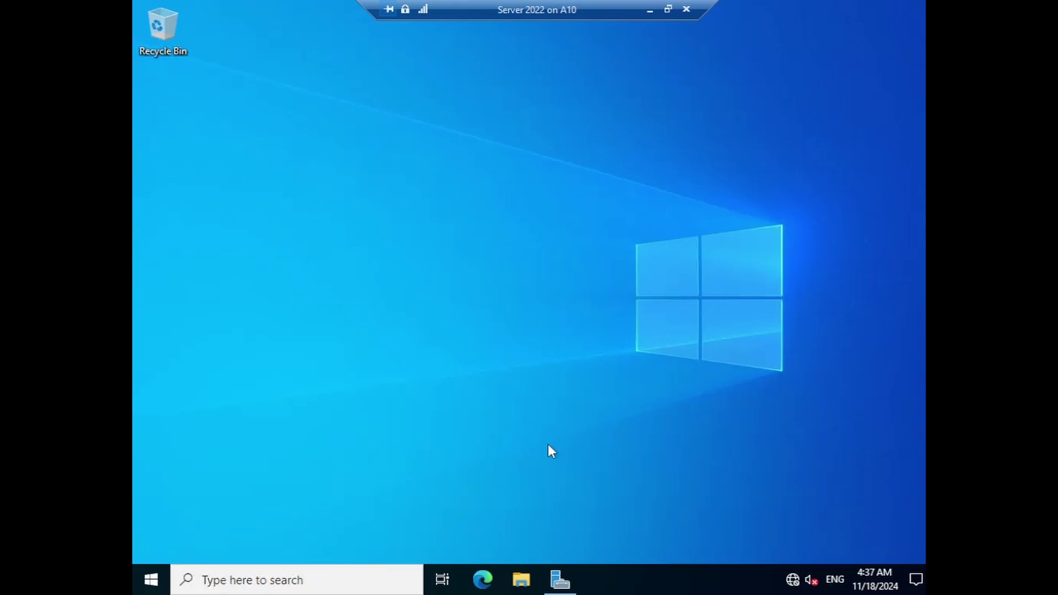
- Launch the Add Roles and Features Wizard with role-based installation and reach the Server Roles page
{"action": "left_click", "coordinate": [560, 583]}
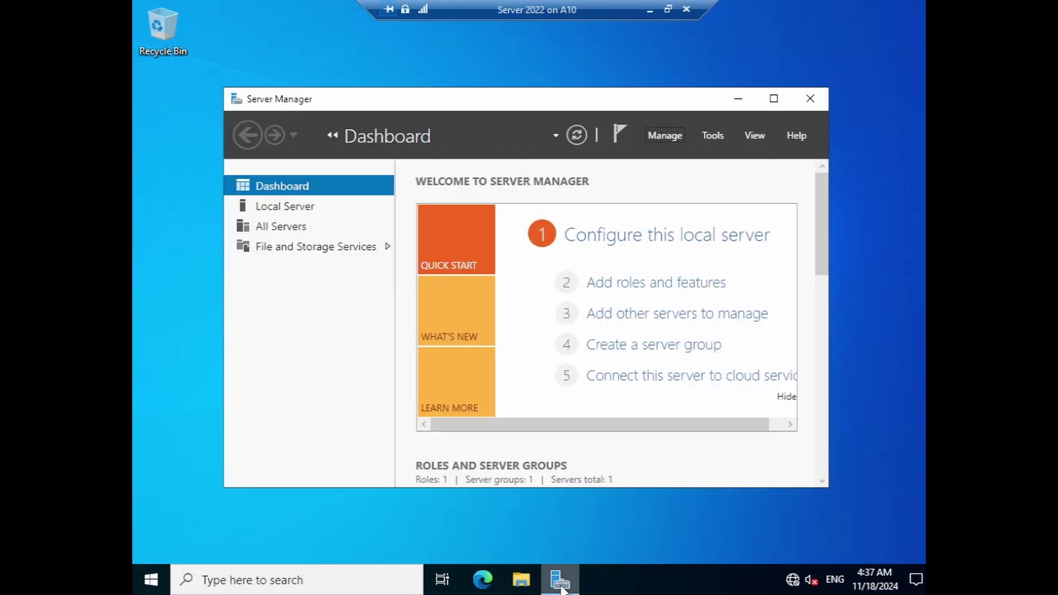
{"action": "mouse_move", "coordinate": [606, 106]}
{"action": "left_mouse_down"}
{"action": "mouse_move", "coordinate": [555, 110]}
{"action": "mouse_move", "coordinate": [605, 112]}
{"action": "left_mouse_up"}
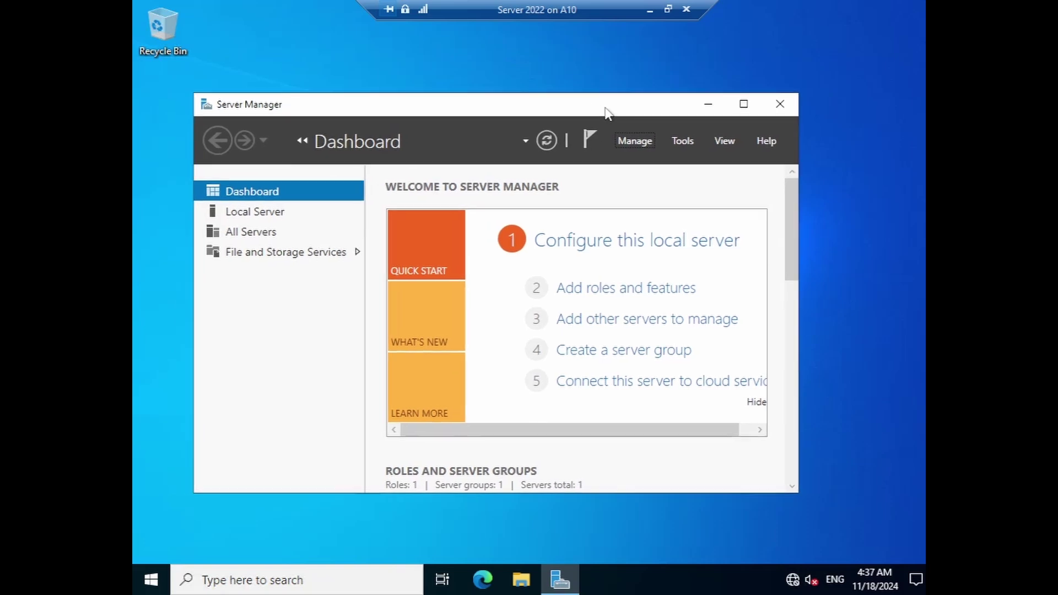
{"action": "left_click", "coordinate": [635, 148]}
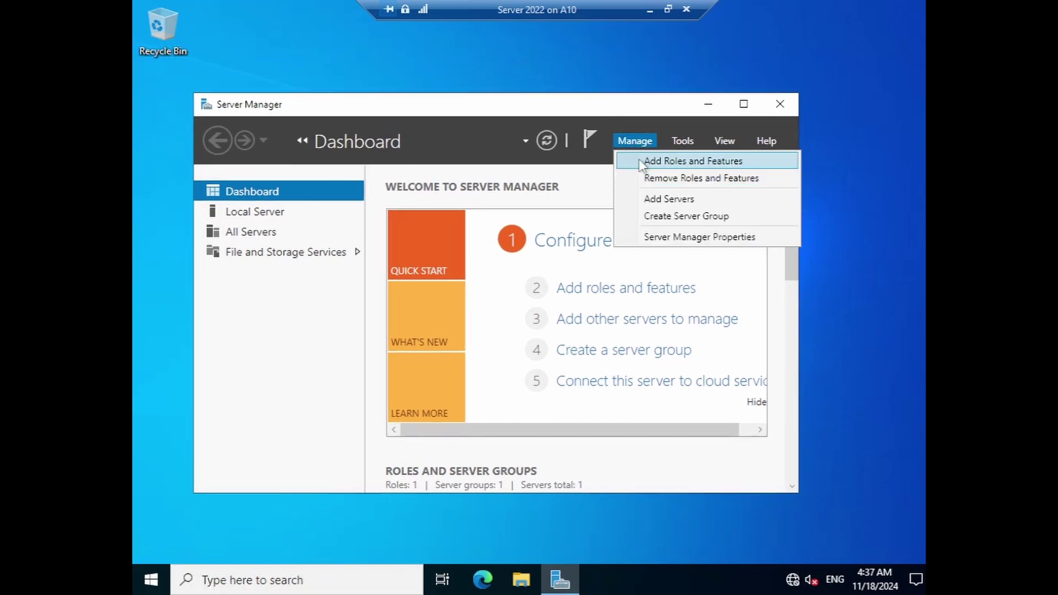
{"action": "left_click", "coordinate": [642, 159]}
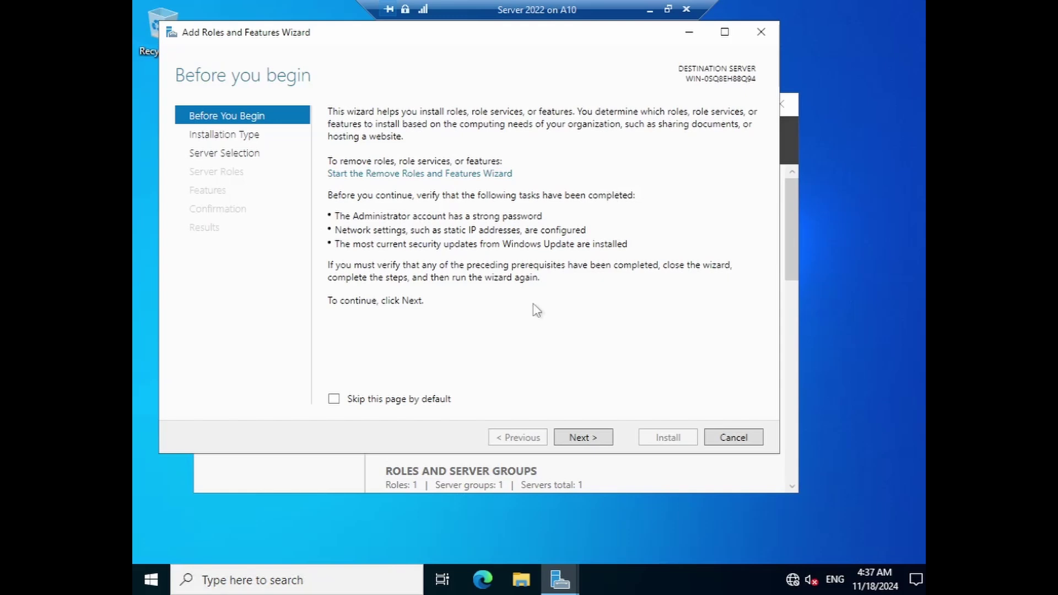
{"action": "left_click", "coordinate": [589, 440]}
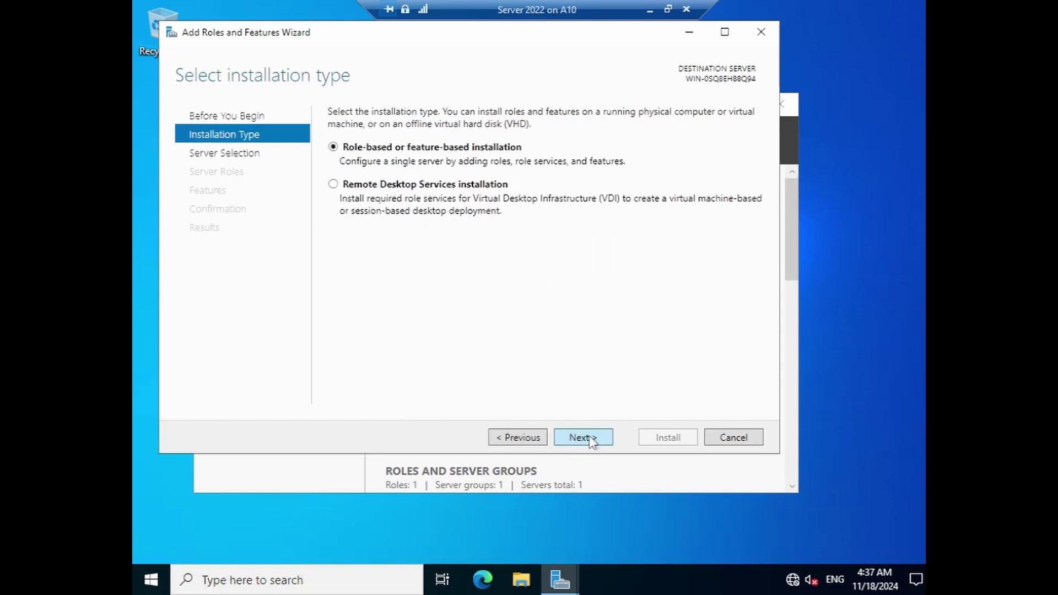
{"action": "left_click", "coordinate": [587, 441]}
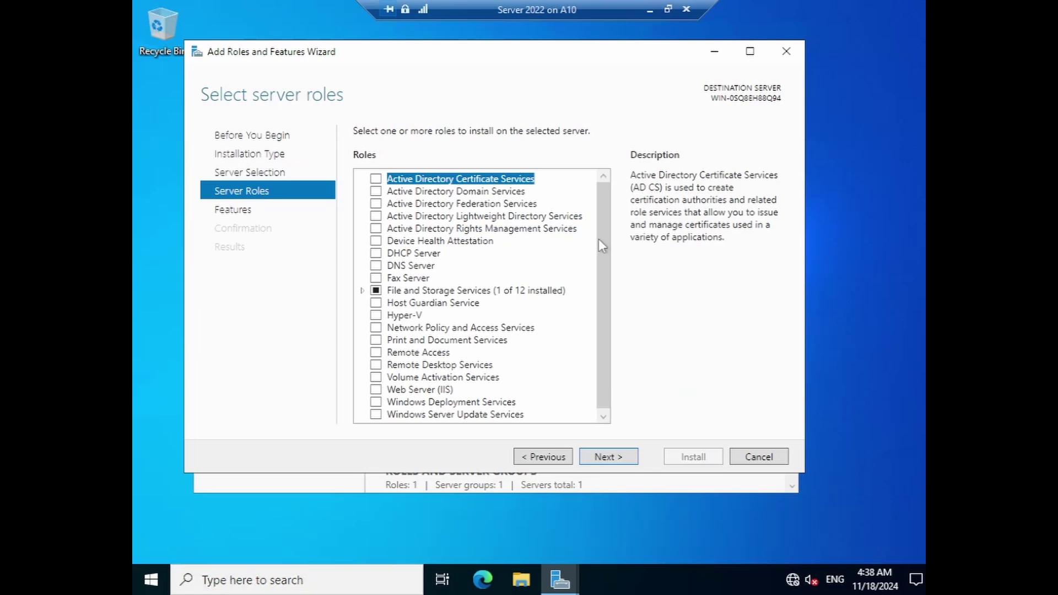
{"action": "scroll", "coordinate": [603, 253], "scroll_direction": "down", "scroll_amount": 1}
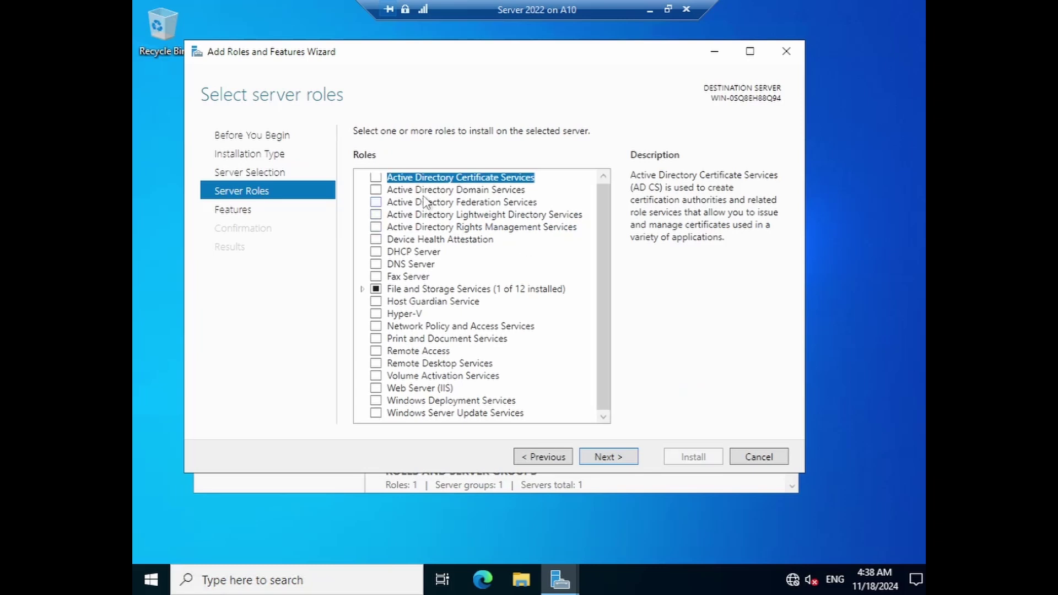
{"action": "scroll", "coordinate": [534, 259], "scroll_direction": "up", "scroll_amount": 1}
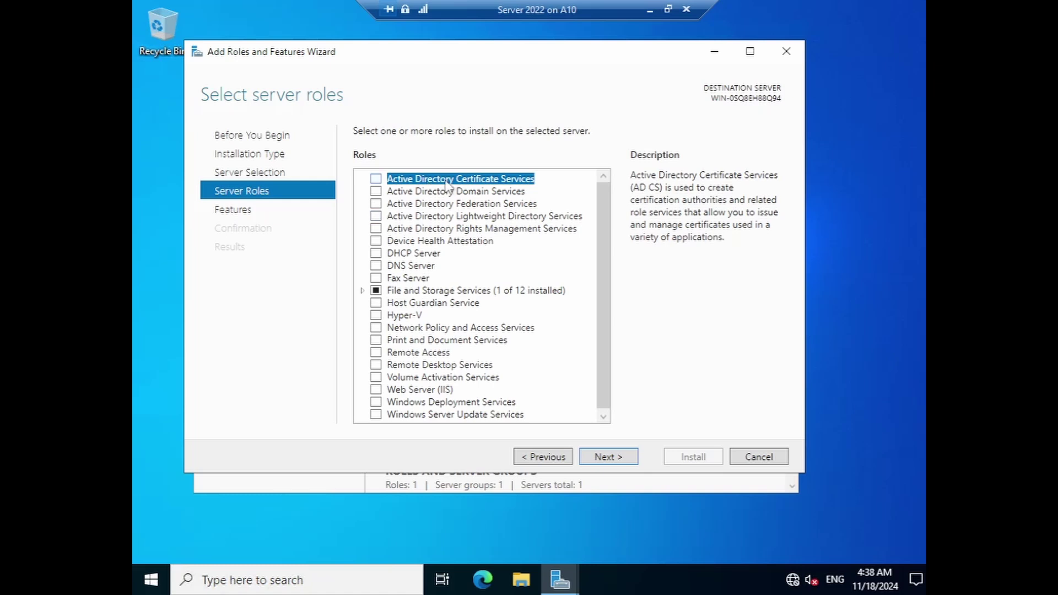
- Install Active Directory Domain Services with its required management features
{"action": "left_click", "coordinate": [376, 191]}
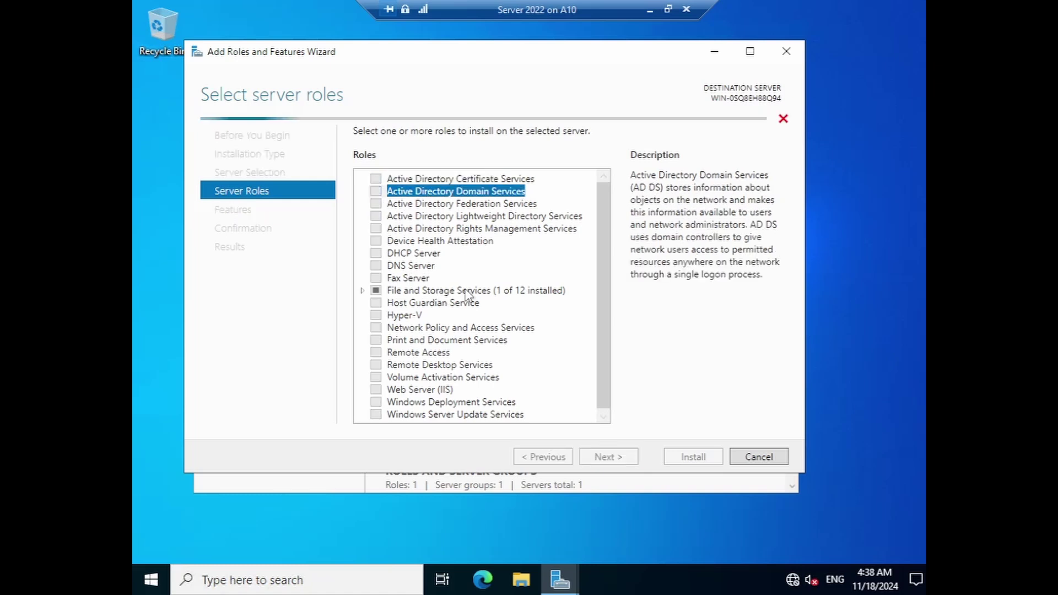
{"action": "left_click", "coordinate": [531, 393]}
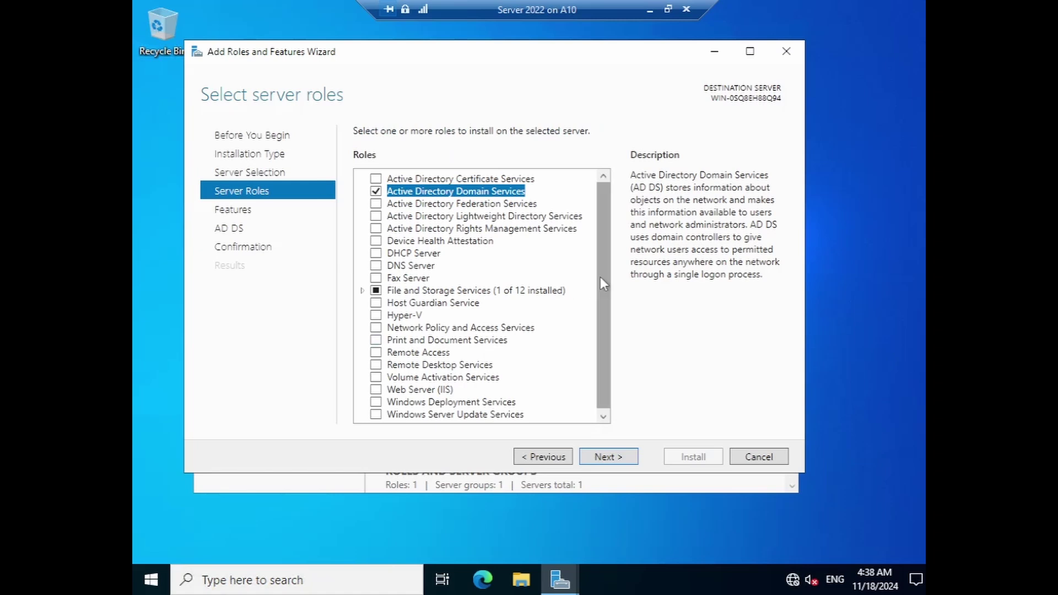
{"action": "scroll", "coordinate": [600, 276], "scroll_direction": "down", "scroll_amount": 1}
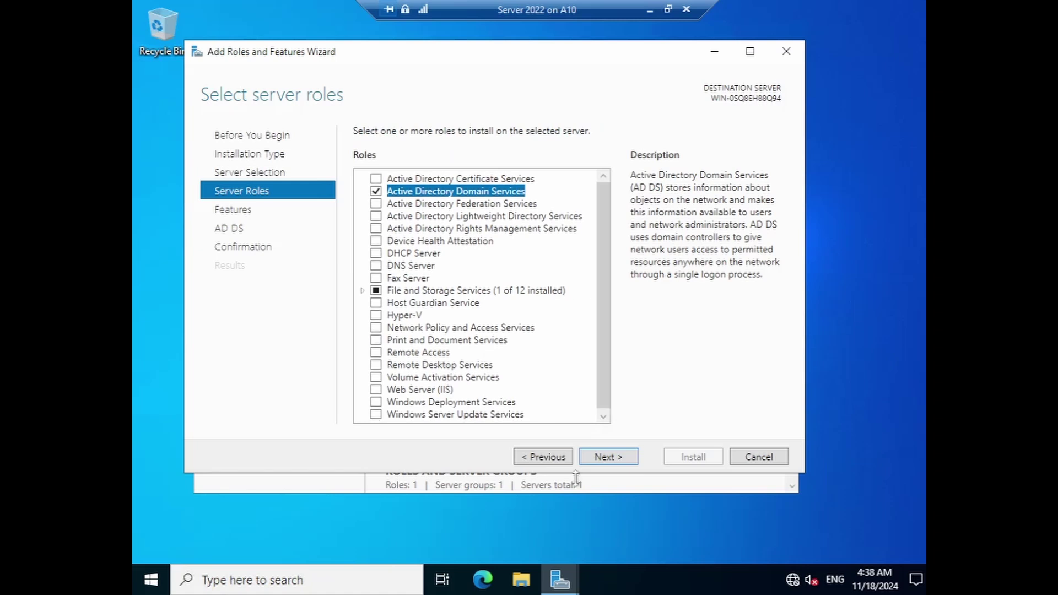
{"action": "left_click", "coordinate": [609, 457]}
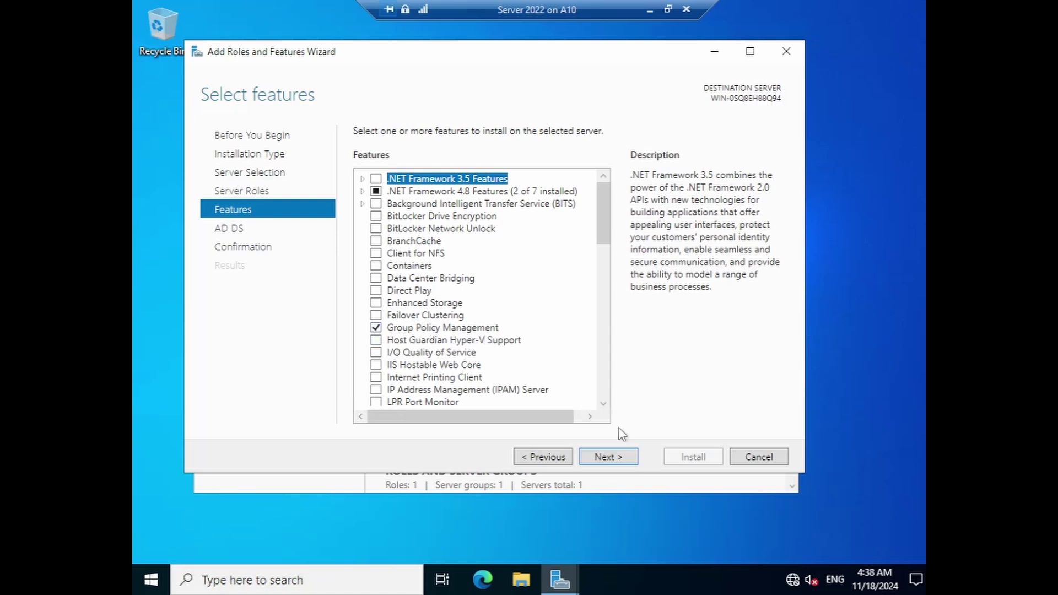
{"action": "left_click", "coordinate": [608, 457]}
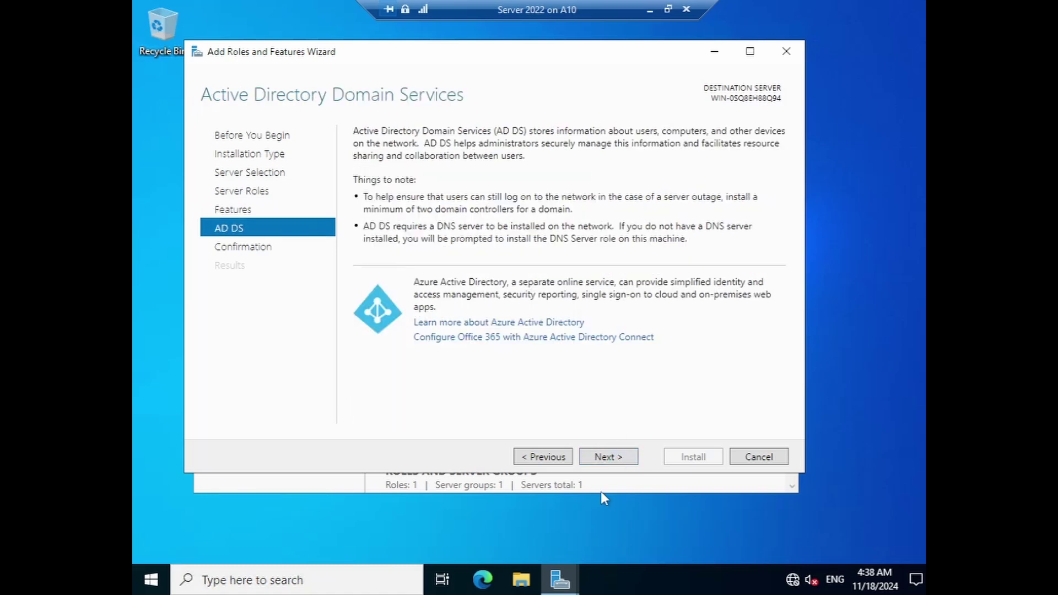
{"action": "left_click", "coordinate": [606, 459]}
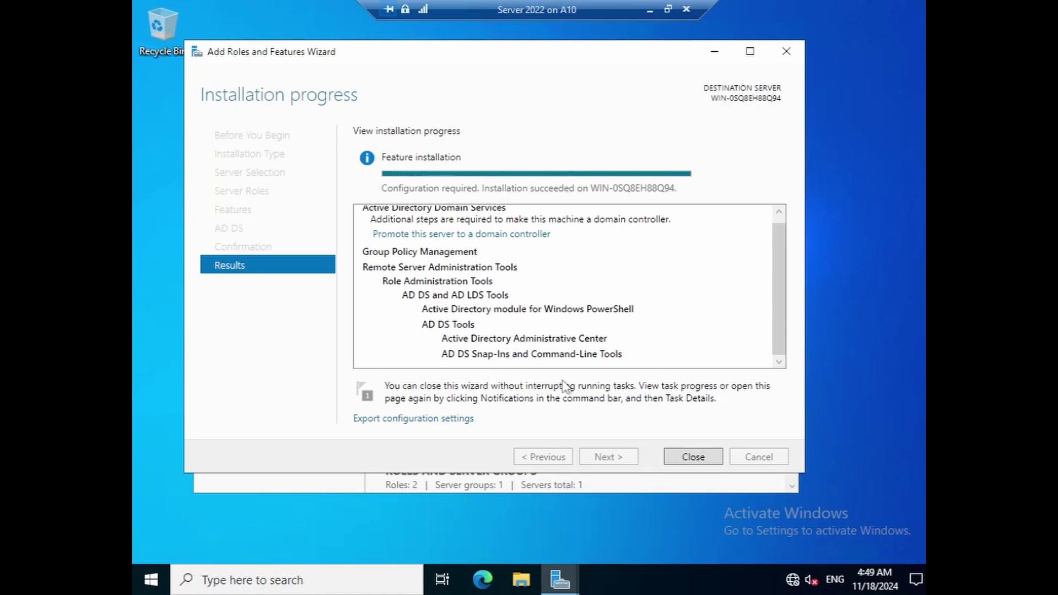
{"action": "left_click", "coordinate": [677, 457]}
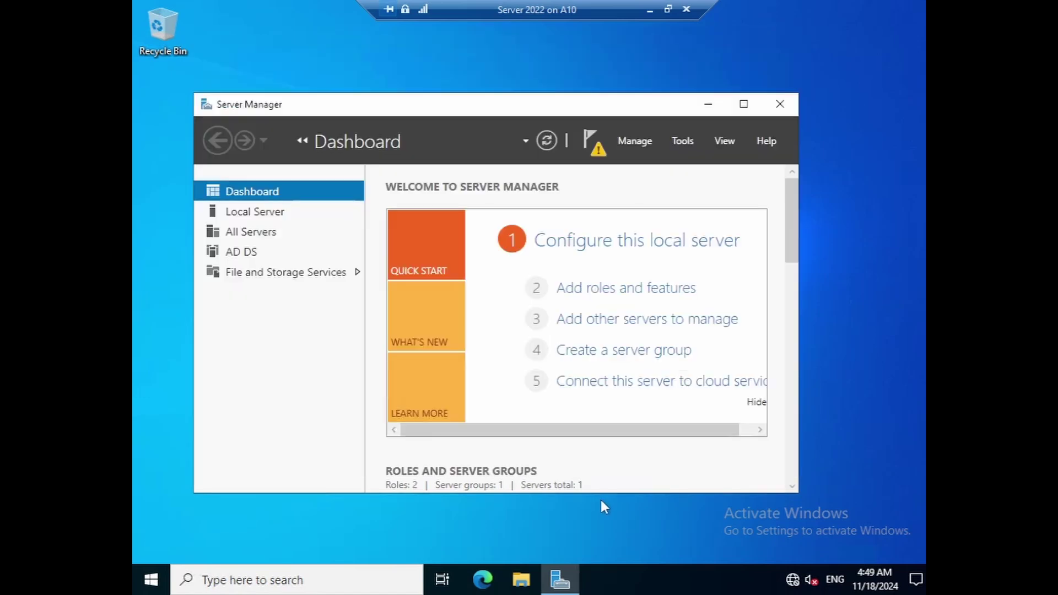
- Restart the Add Roles and Features Wizard, keeping role-based installation on this server
{"action": "left_click", "coordinate": [634, 141]}
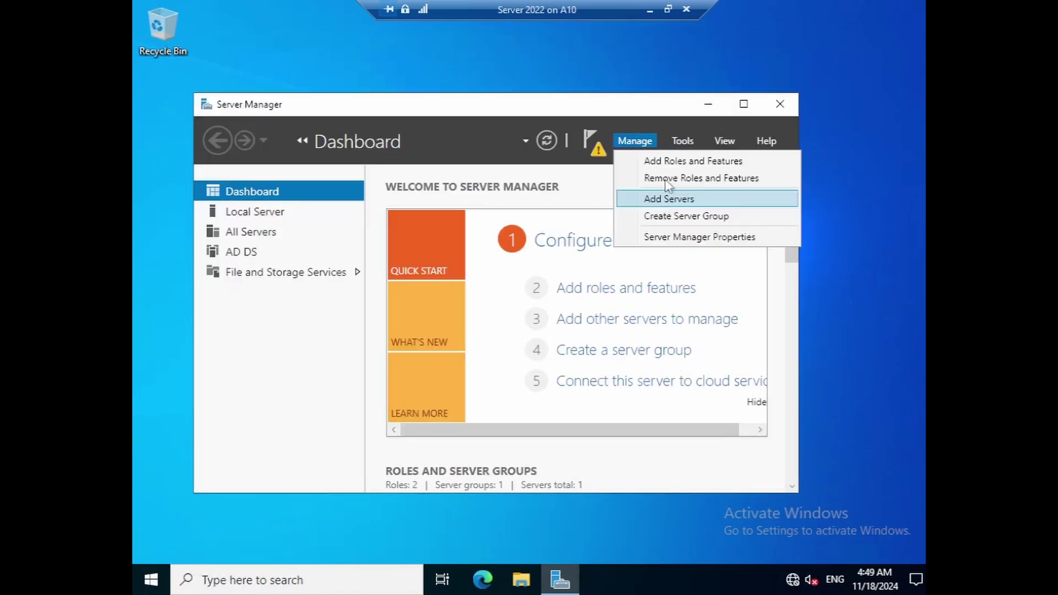
{"action": "left_click", "coordinate": [651, 162]}
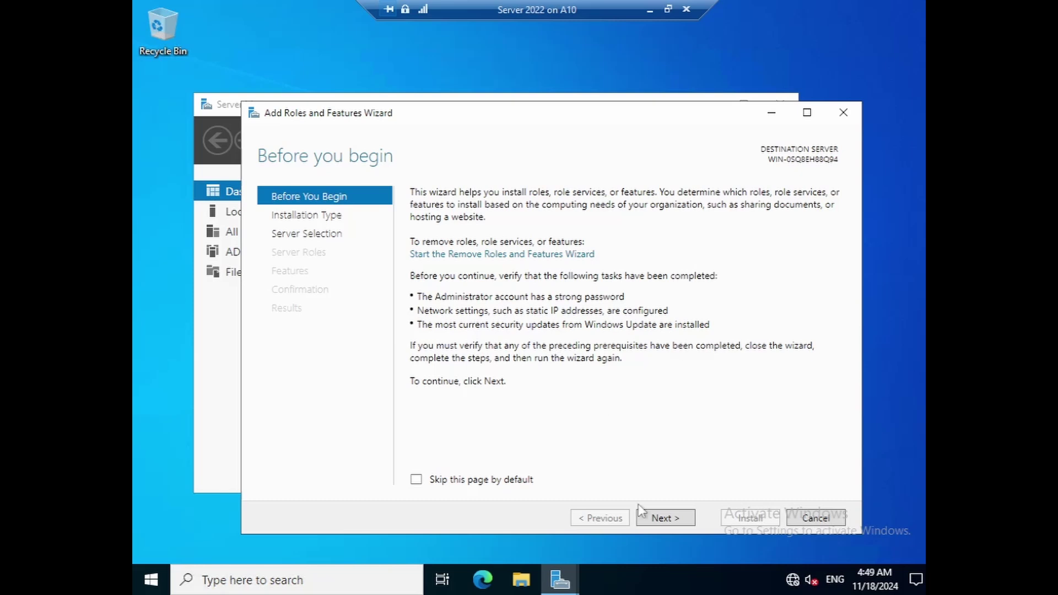
{"action": "left_click", "coordinate": [663, 519]}
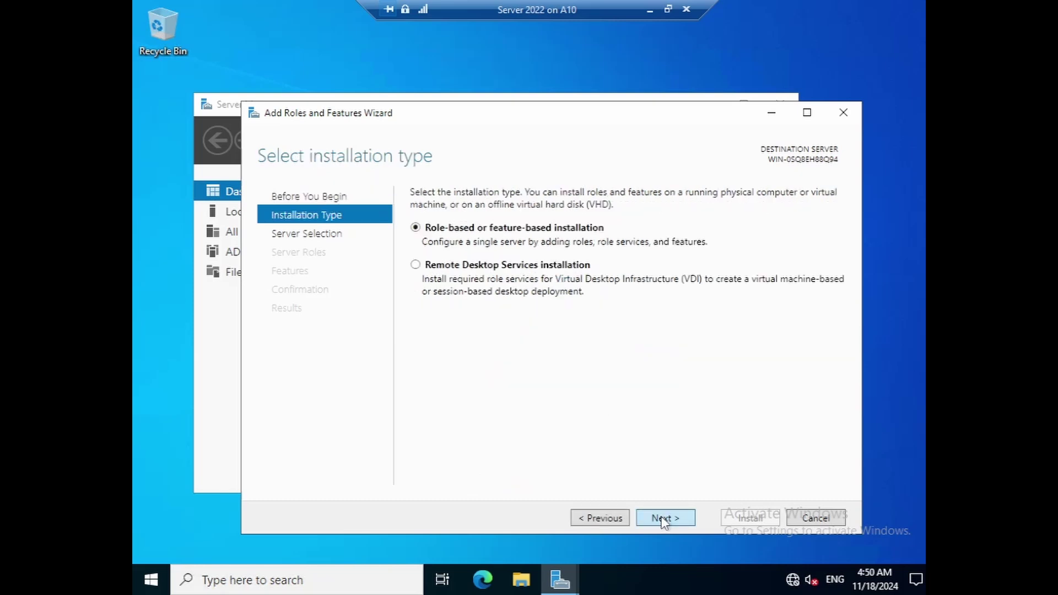
{"action": "left_click", "coordinate": [663, 519]}
{"action": "left_click", "coordinate": [663, 518]}
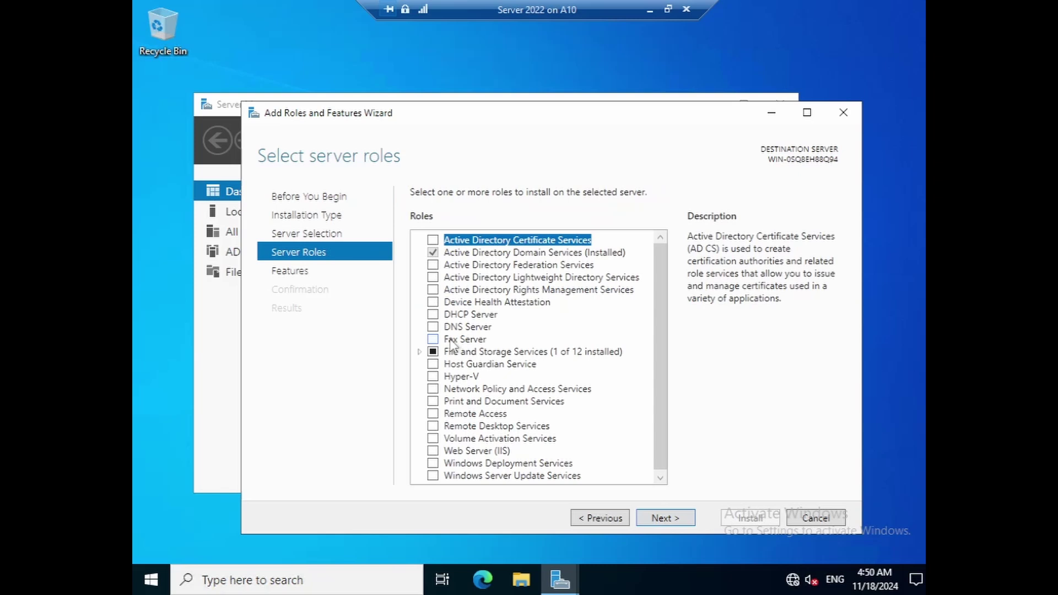
- Install the DNS Server role along with its required features
{"action": "left_click", "coordinate": [433, 327]}
{"action": "left_click", "coordinate": [577, 455]}
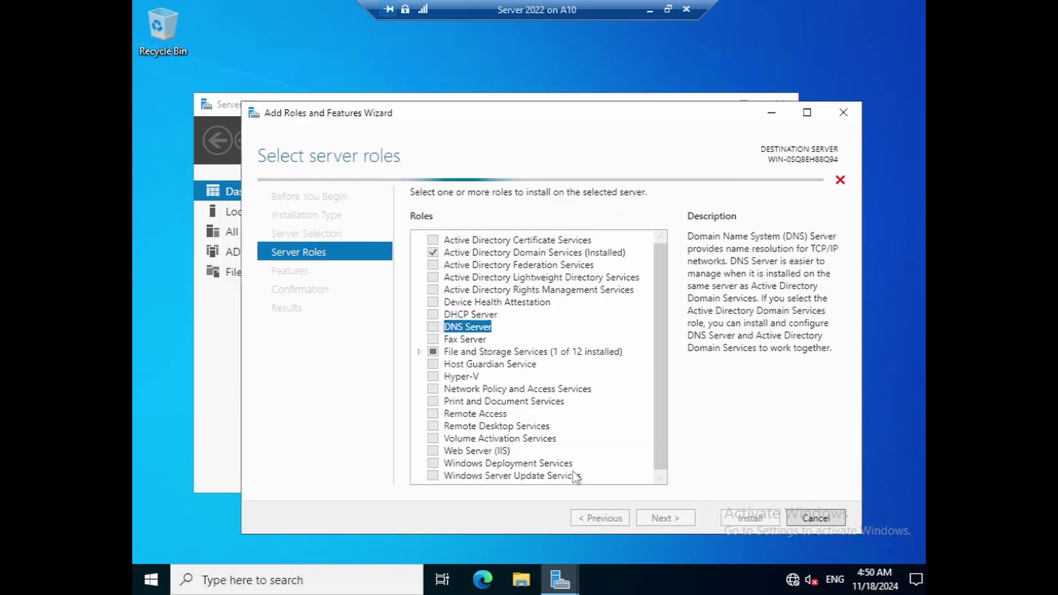
{"action": "left_click", "coordinate": [656, 520]}
{"action": "left_click", "coordinate": [663, 523]}
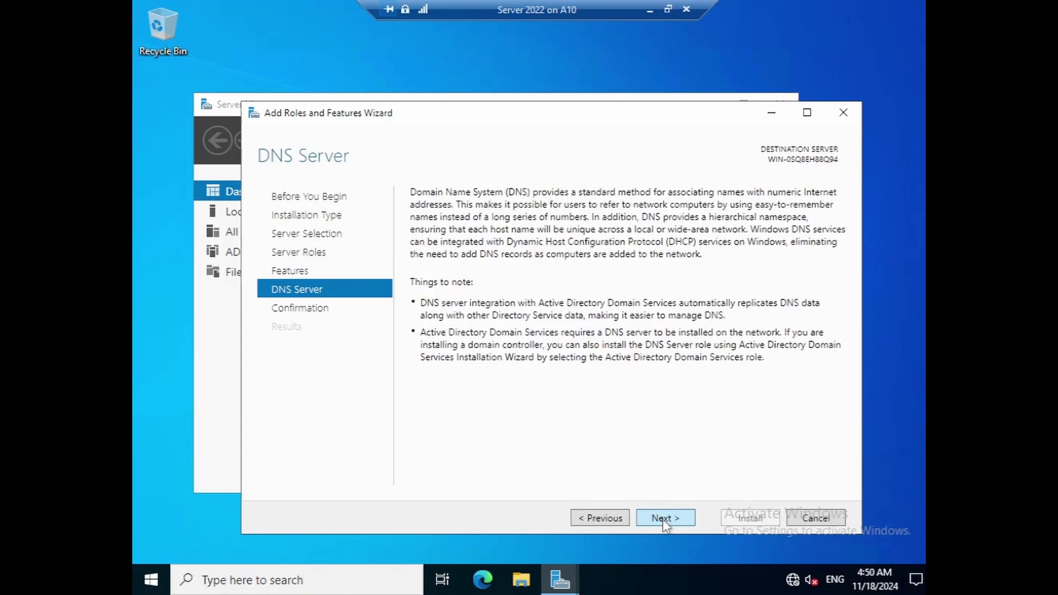
{"action": "left_click", "coordinate": [664, 524]}
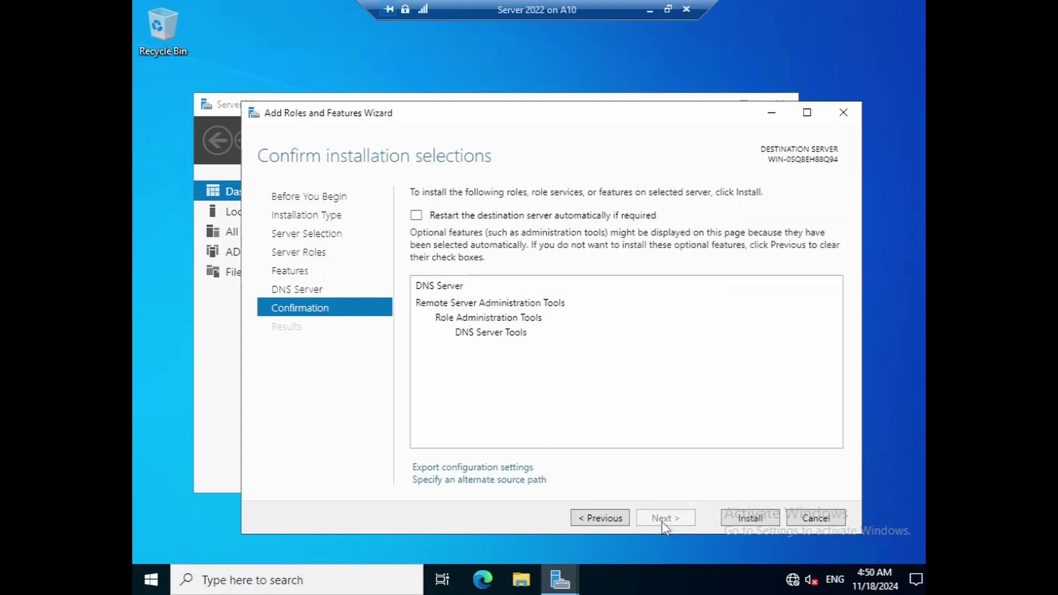
{"action": "left_click", "coordinate": [740, 522]}
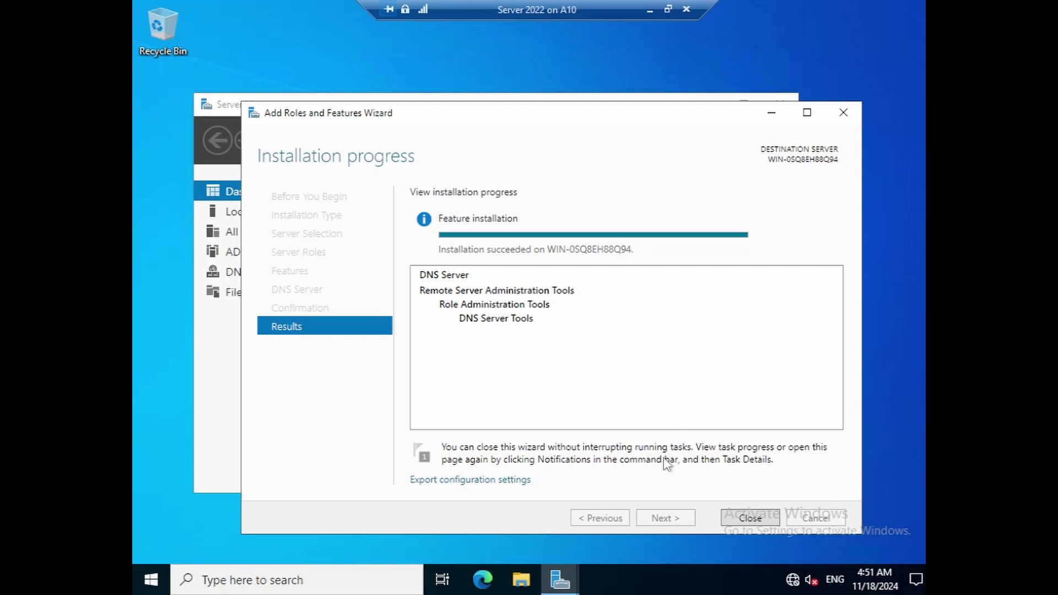
{"action": "left_click", "coordinate": [739, 519]}
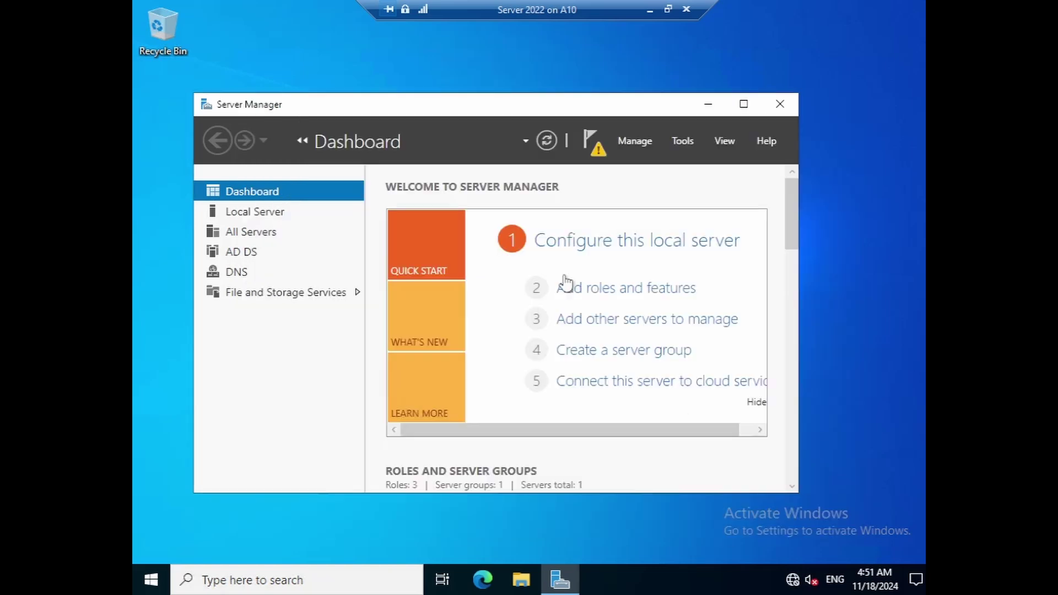
- From the notifications flag, start promoting this server to a domain controller
{"action": "left_click_drag", "start_coordinate": [491, 106], "coordinate": [556, 126]}
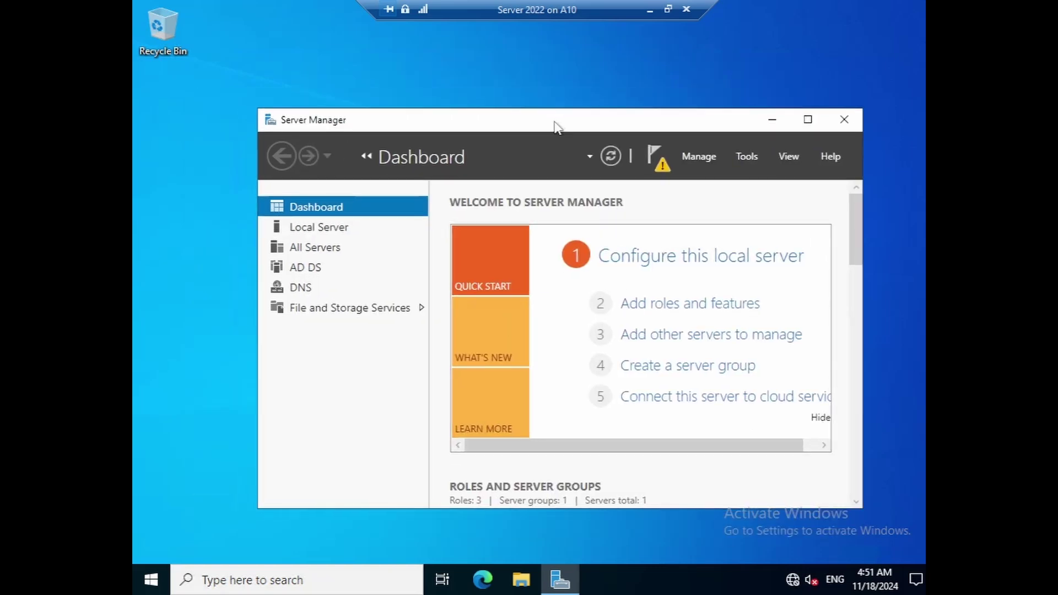
{"action": "left_click", "coordinate": [653, 171]}
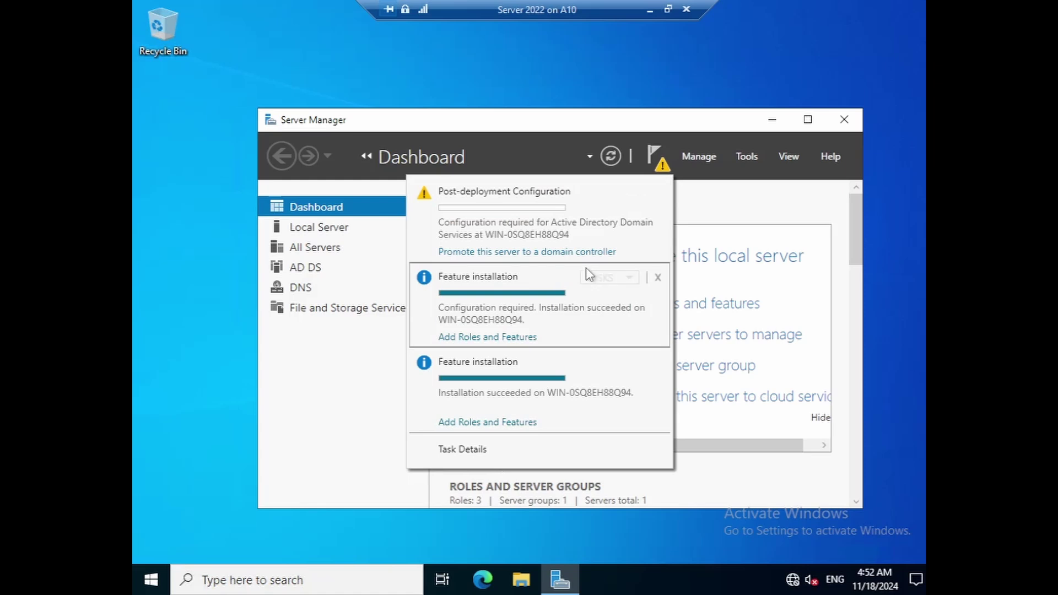
{"action": "left_click", "coordinate": [570, 252]}
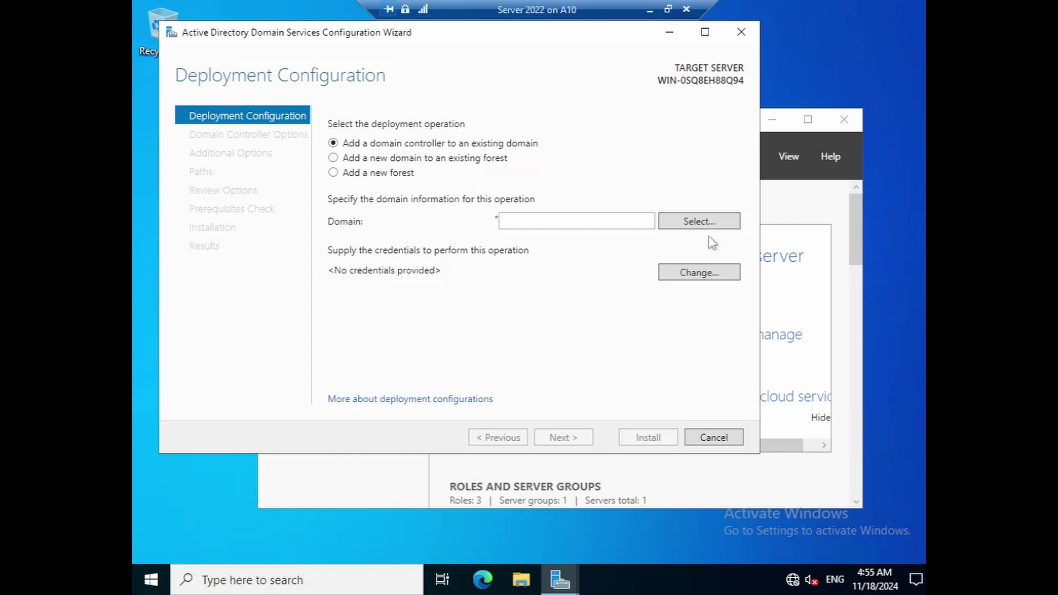
- Choose to add a new forest with root domain name ppk.local, without supplying credentials
{"action": "left_click", "coordinate": [660, 279]}
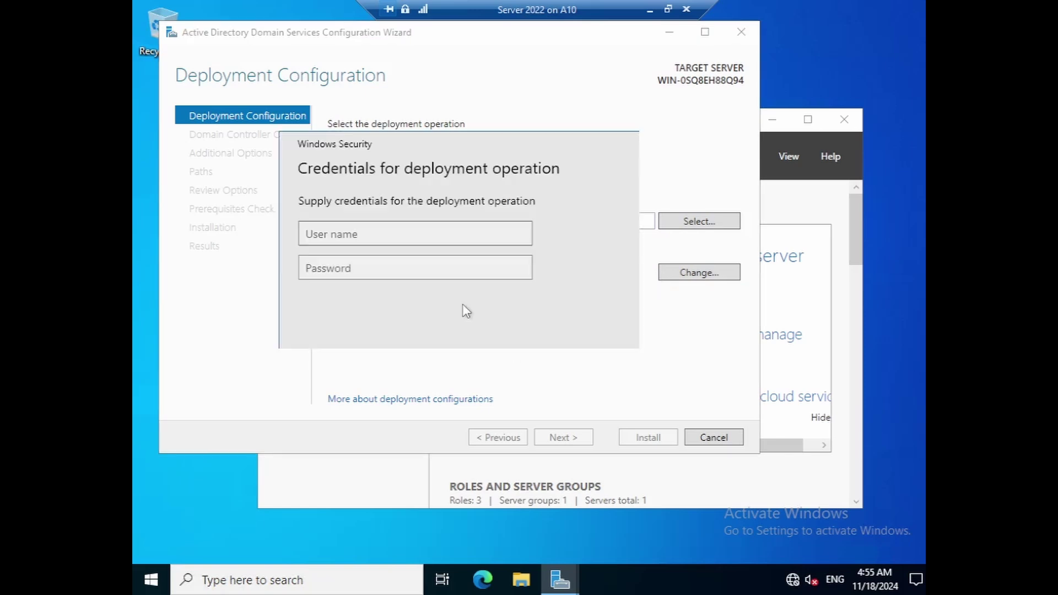
{"action": "left_click", "coordinate": [474, 319]}
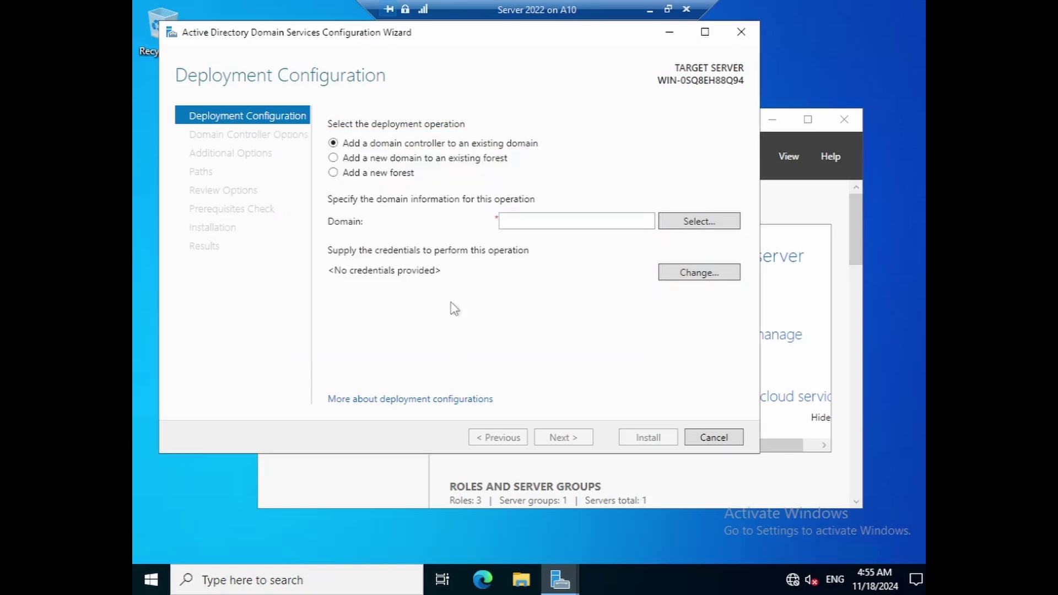
{"action": "left_click", "coordinate": [334, 173]}
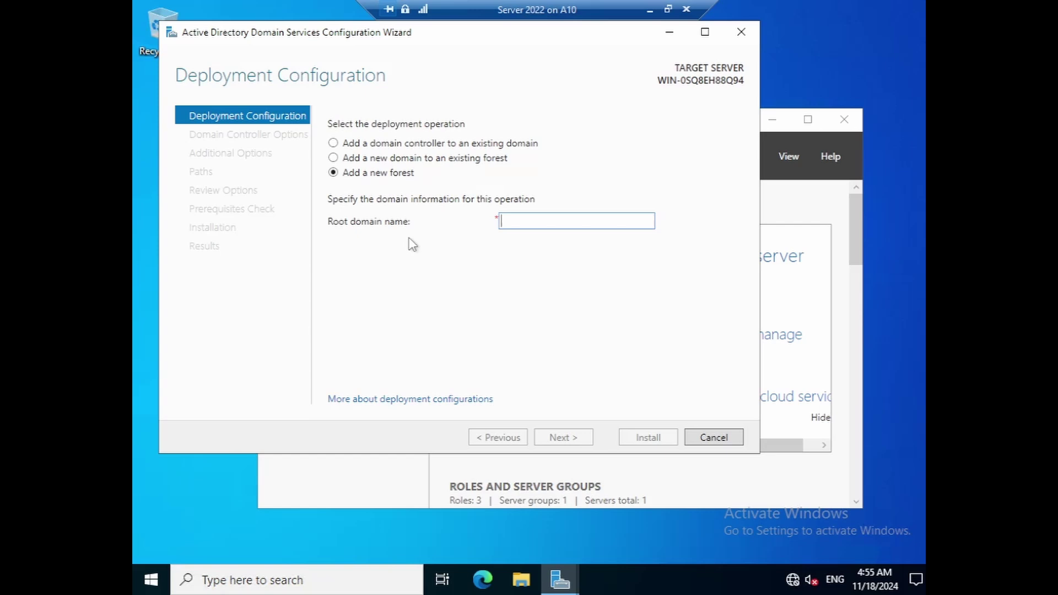
{"action": "type", "text": "ppk"}
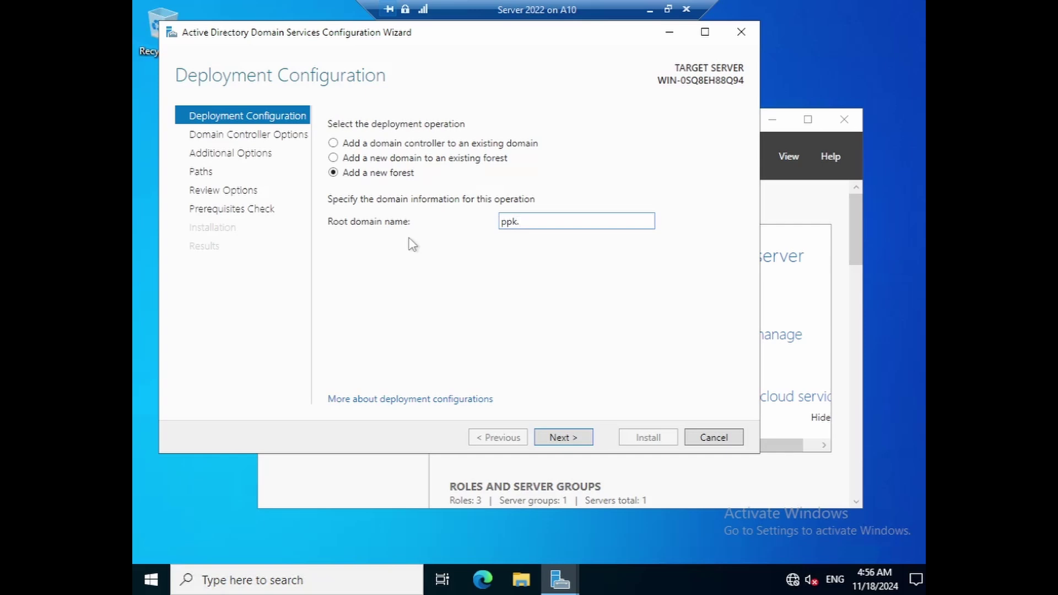
{"action": "type", "text": ".local"}
- Keep the forest and domain functional levels at Windows Server 2016
{"action": "left_click", "coordinate": [567, 438]}
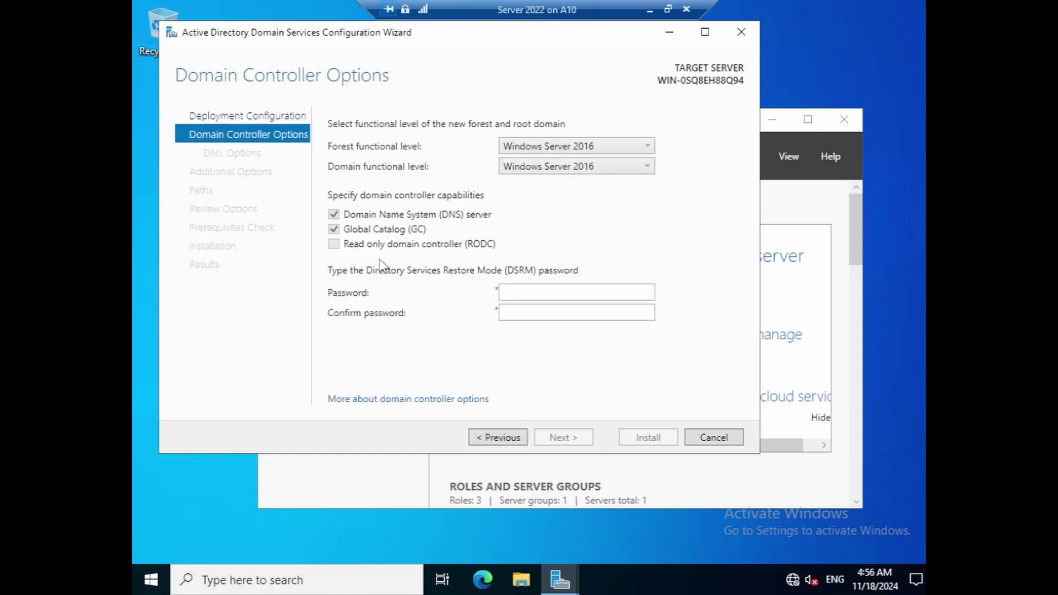
{"action": "left_click", "coordinate": [639, 148]}
{"action": "left_click", "coordinate": [679, 277]}
- Enter and confirm the Directory Services Restore Mode password
{"action": "left_click", "coordinate": [530, 292]}
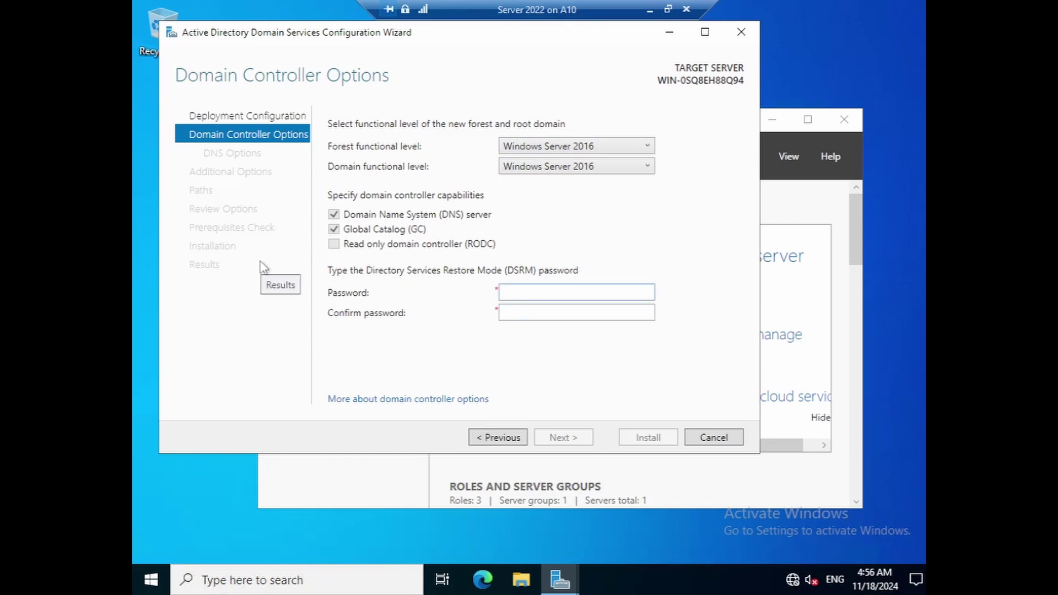
{"action": "type", "text": "P"}
{"action": "key", "text": "BackSpace"}
{"action": "type", "text": "P@ssw0rd"}
{"action": "key", "text": "Tab"}
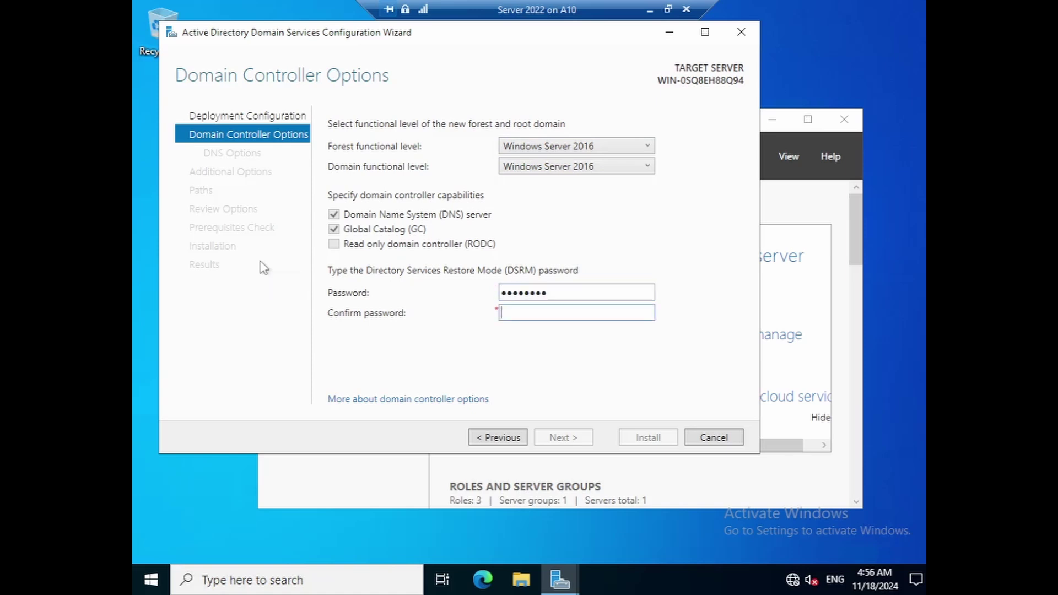
{"action": "type", "text": "P@ssw0rd"}
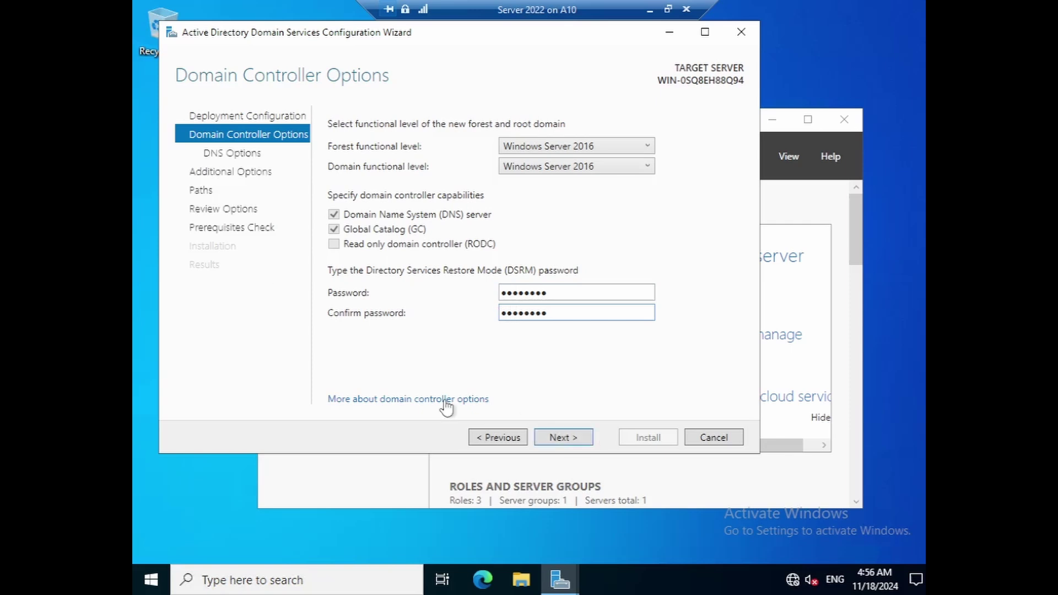
{"action": "left_click", "coordinate": [560, 436]}
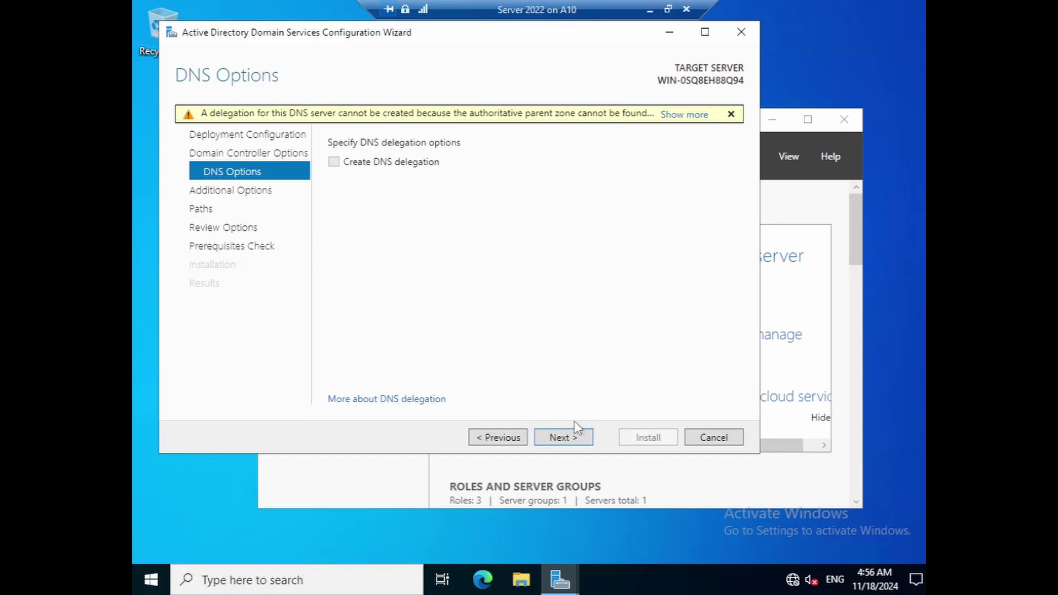
- Skip DNS delegation and keep the default NetBIOS name and database, log and SYSVOL paths
{"action": "left_click", "coordinate": [568, 445]}
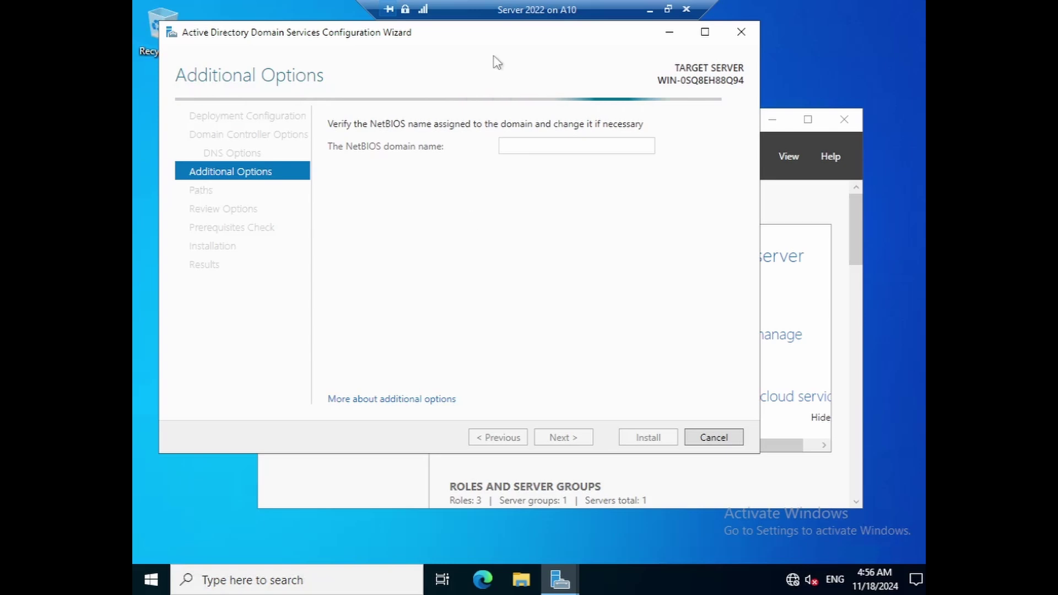
{"action": "left_click_drag", "start_coordinate": [455, 37], "coordinate": [525, 70]}
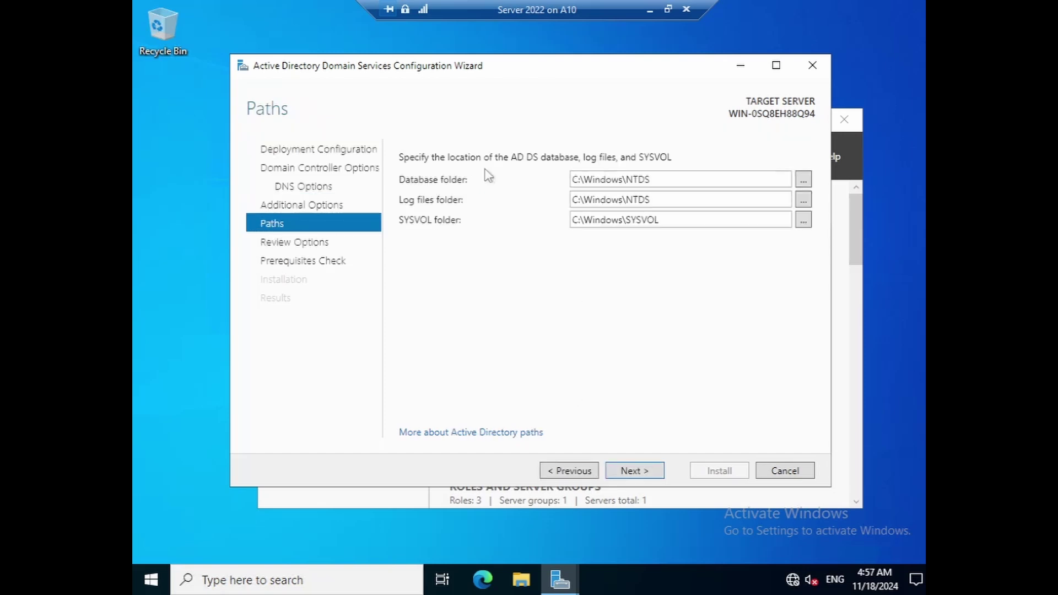
{"action": "left_click", "coordinate": [634, 470]}
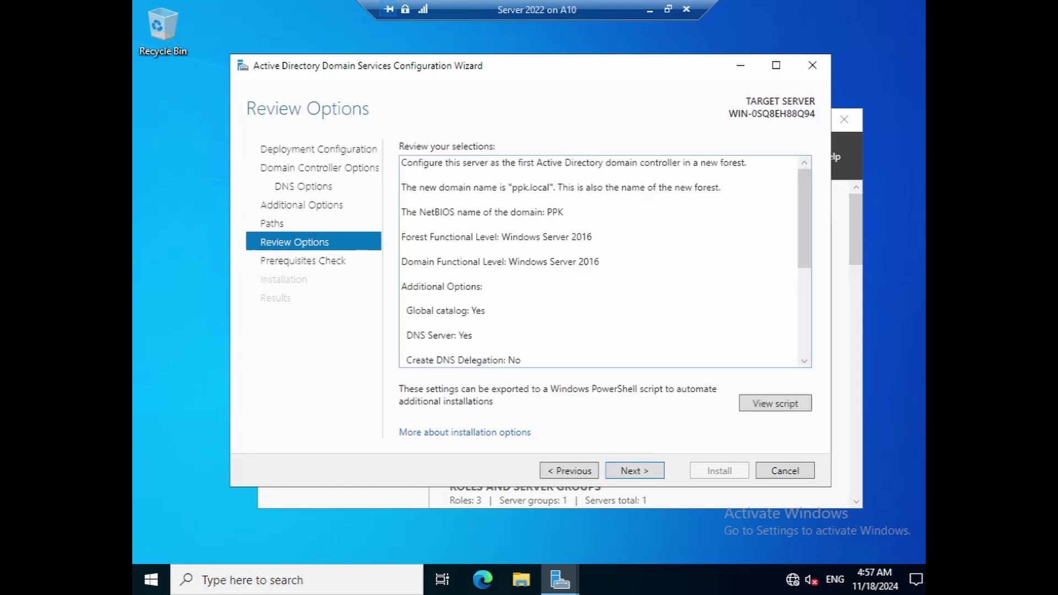
{"action": "scroll", "coordinate": [598, 262], "scroll_direction": "down", "scroll_amount": 5}
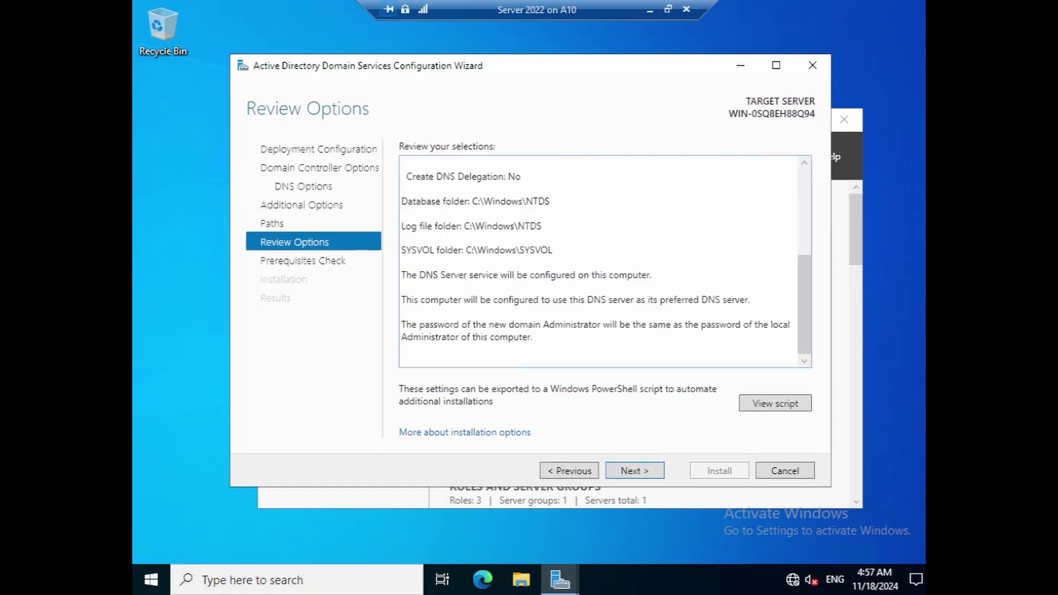
{"action": "scroll", "coordinate": [598, 261], "scroll_direction": "up", "scroll_amount": 5}
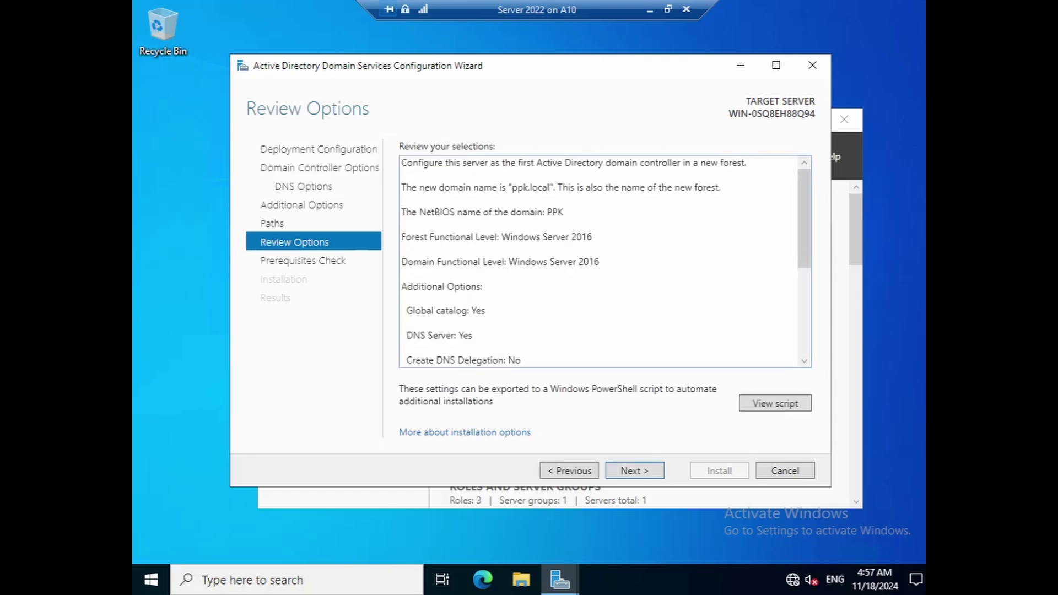
- Confirm the reviewed options, pass the prerequisite checks, and install the domain controller
{"action": "left_click", "coordinate": [635, 473]}
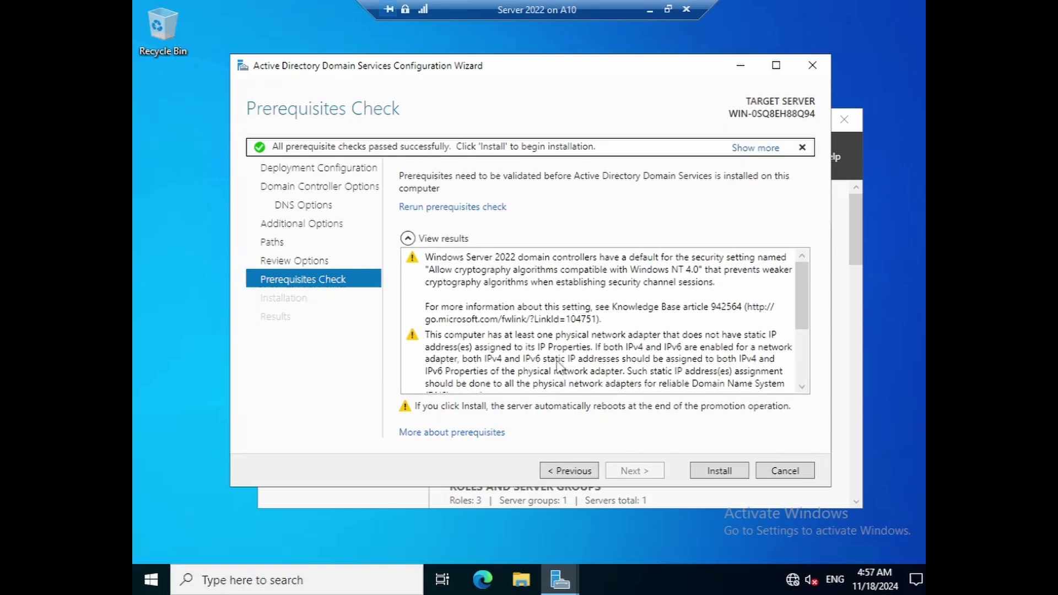
{"action": "scroll", "coordinate": [602, 303], "scroll_direction": "down", "scroll_amount": 2}
{"action": "scroll", "coordinate": [584, 300], "scroll_direction": "up", "scroll_amount": 2}
{"action": "left_click", "coordinate": [725, 472]}
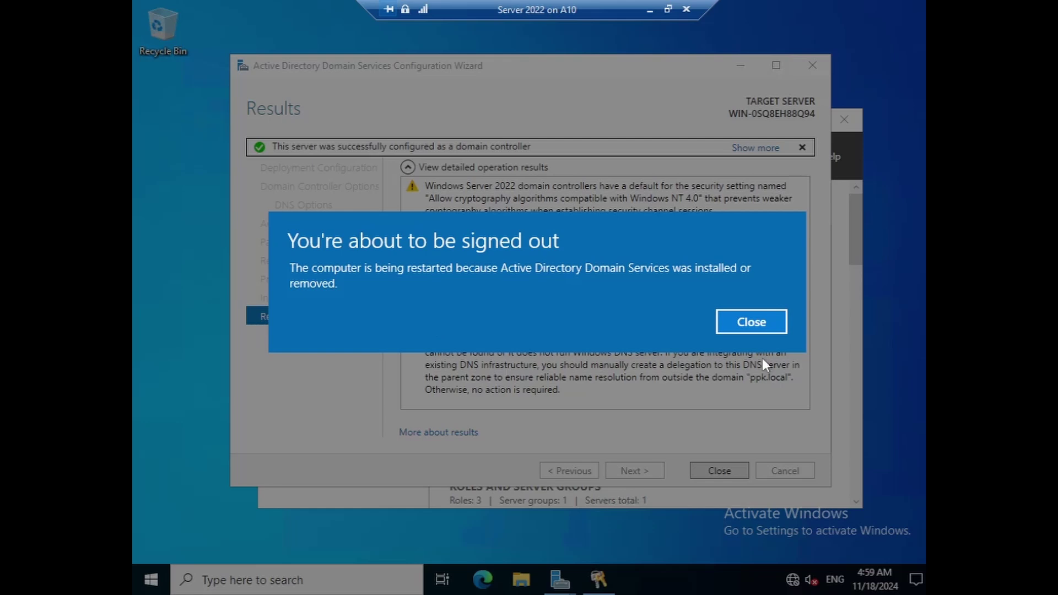
- Dismiss the sign-out notice, close the Results page, and check task notifications before the restart
{"action": "left_click", "coordinate": [749, 323]}
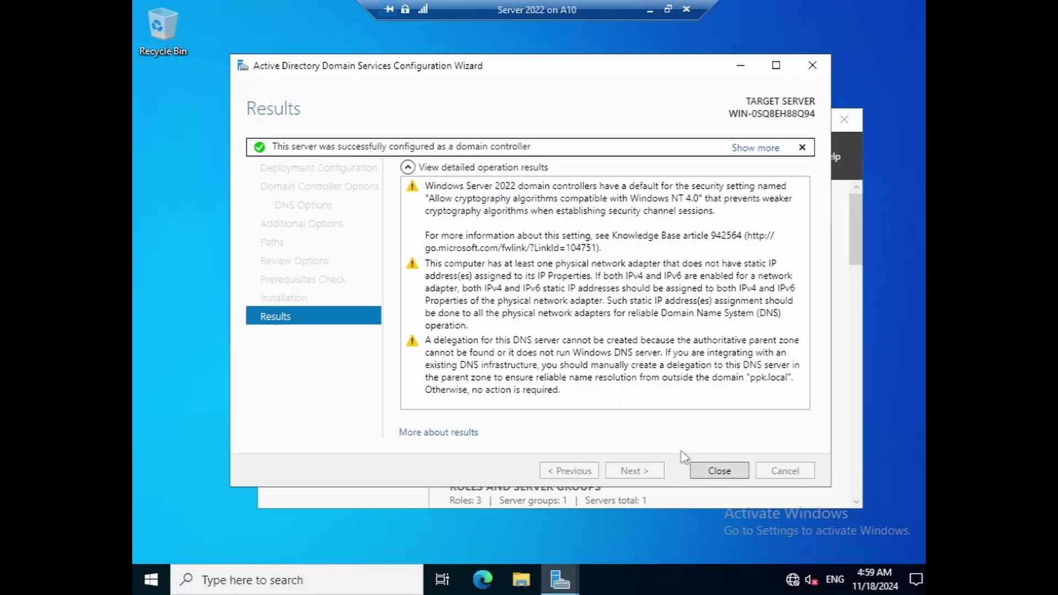
{"action": "left_click", "coordinate": [706, 471]}
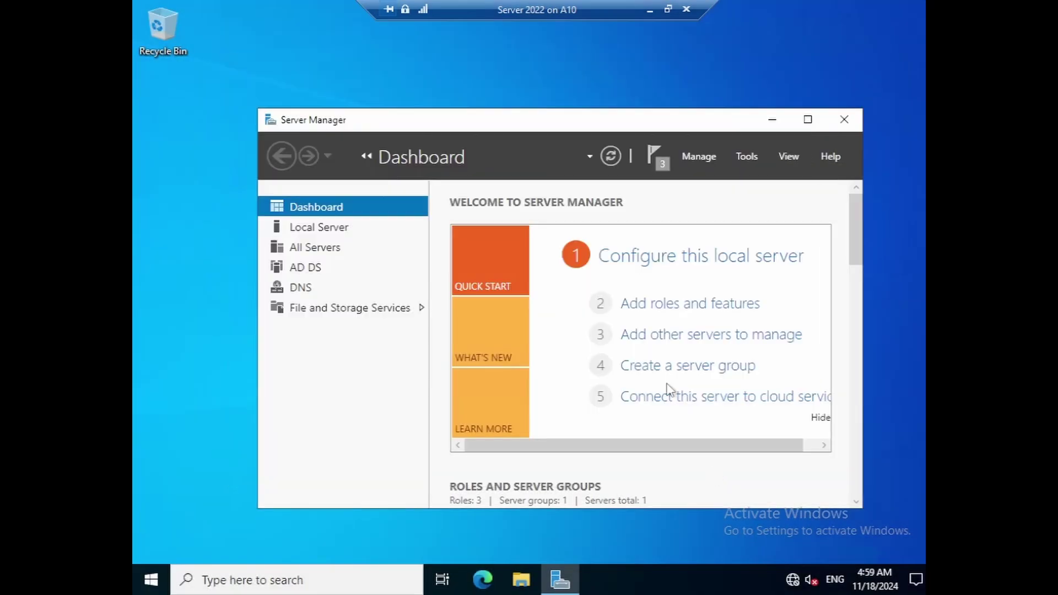
{"action": "left_click_drag", "start_coordinate": [621, 126], "coordinate": [585, 107]}
{"action": "left_click", "coordinate": [635, 139]}
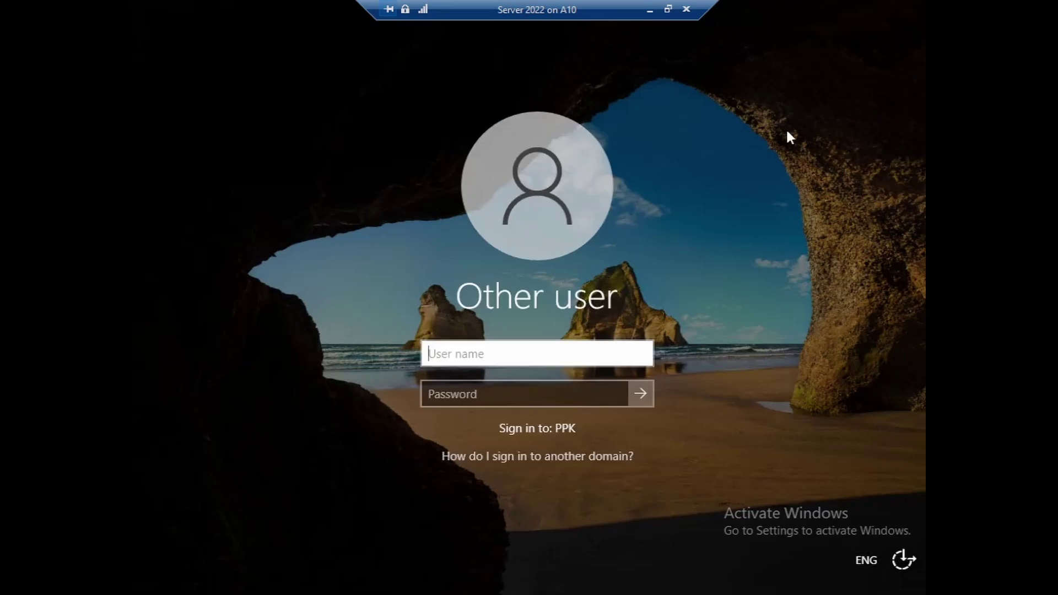
- Sign in to the PPK domain as Administrator with the account password
{"action": "type", "text": "Administrator"}
{"action": "key", "text": "Tab"}
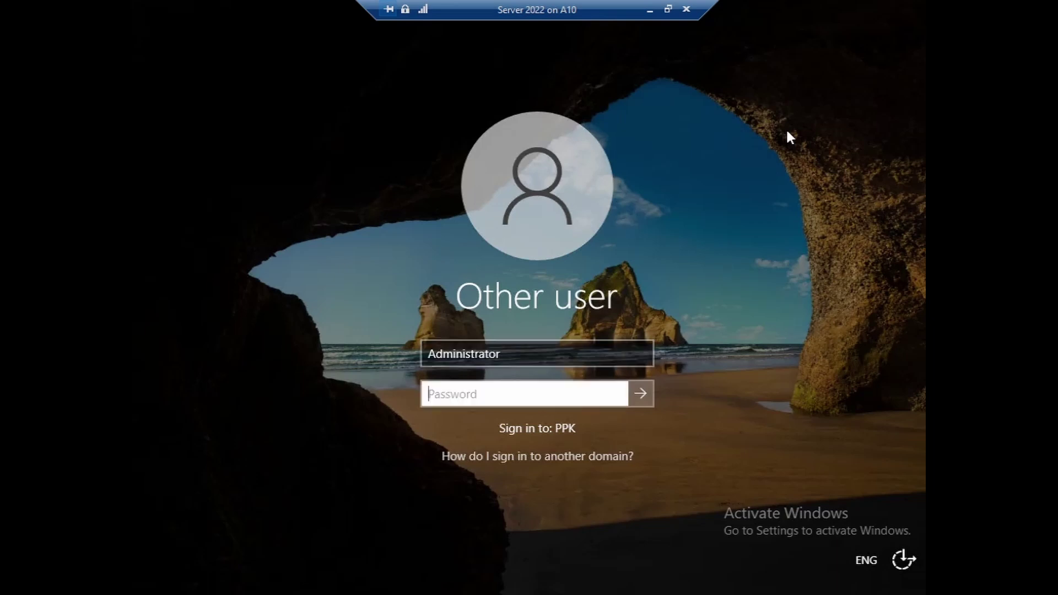
{"action": "type", "text": "•"}
{"action": "key", "text": "Return"}
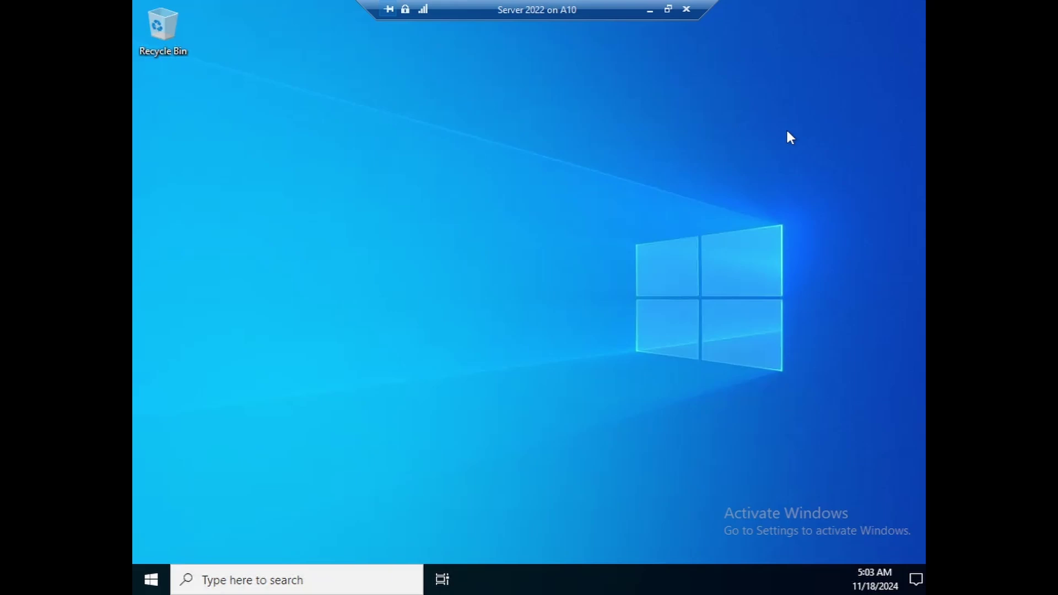
- Select the Server 2022 VM in Hyper-V Manager and bring its console back to the front
{"action": "left_click", "coordinate": [650, 9]}
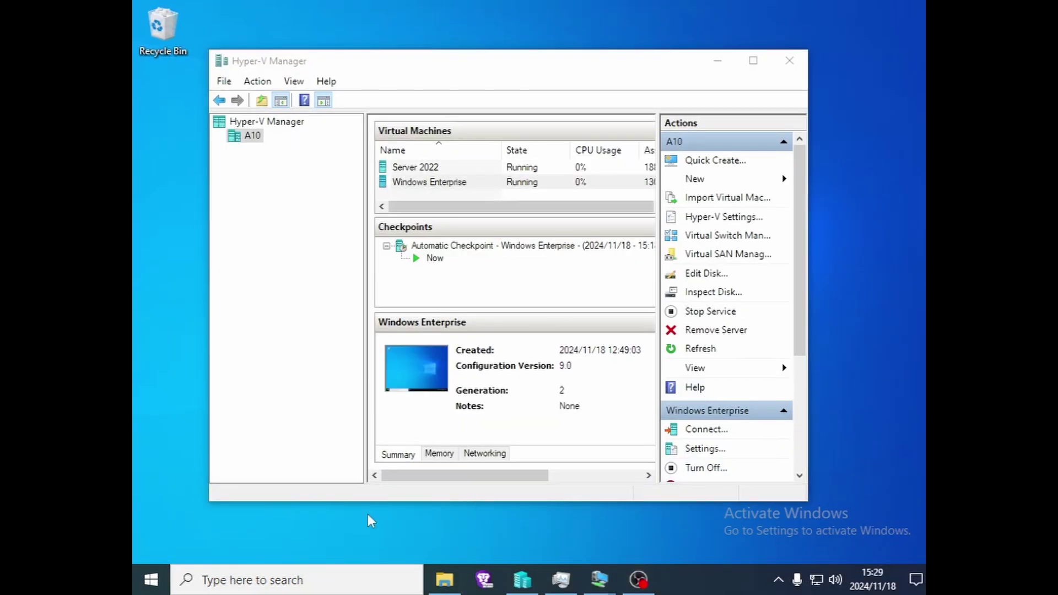
{"action": "mouse_move", "coordinate": [395, 69]}
{"action": "left_mouse_down"}
{"action": "mouse_move", "coordinate": [380, 65]}
{"action": "mouse_move", "coordinate": [402, 72]}
{"action": "mouse_move", "coordinate": [393, 72]}
{"action": "left_mouse_up"}
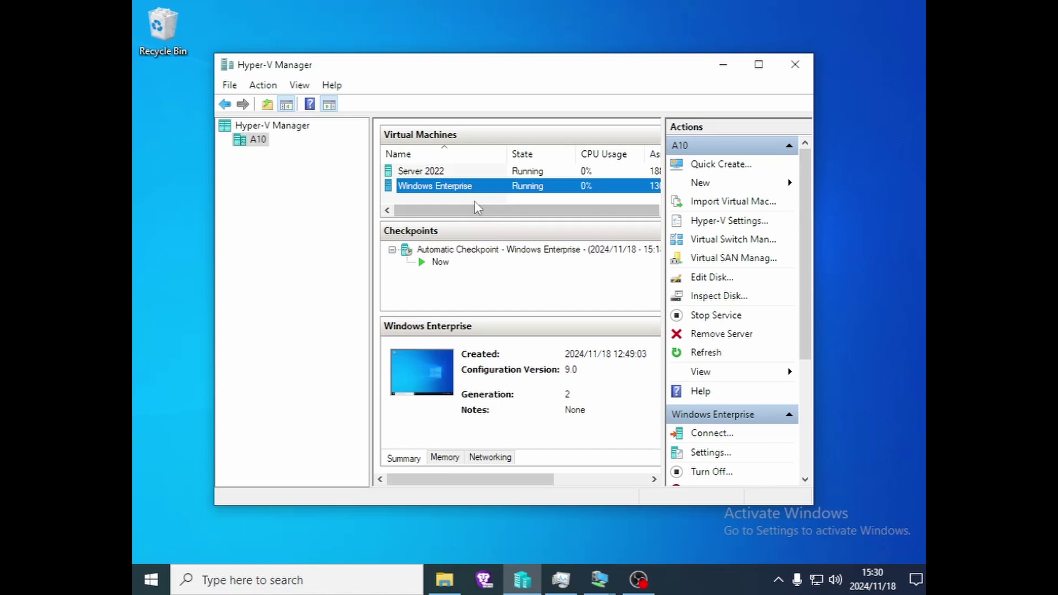
{"action": "left_click", "coordinate": [440, 175]}
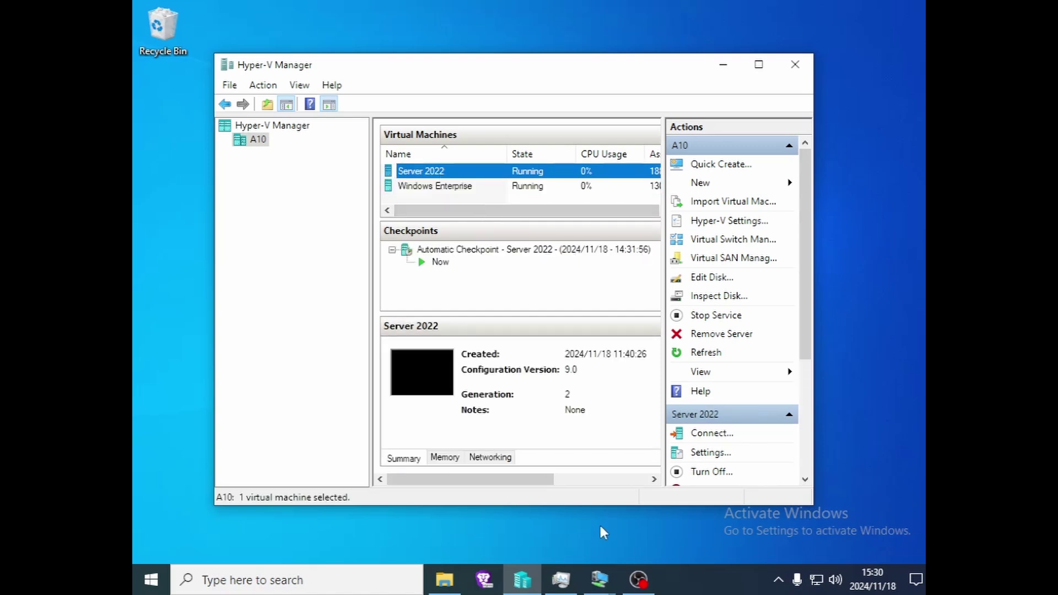
{"action": "mouse_move", "coordinate": [601, 583]}
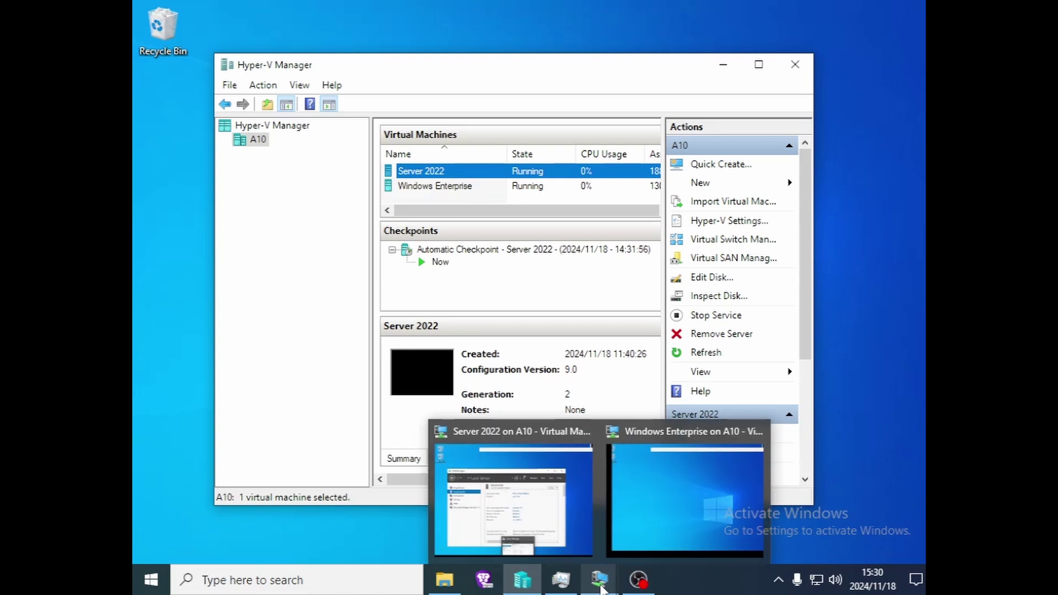
{"action": "left_click", "coordinate": [573, 529]}
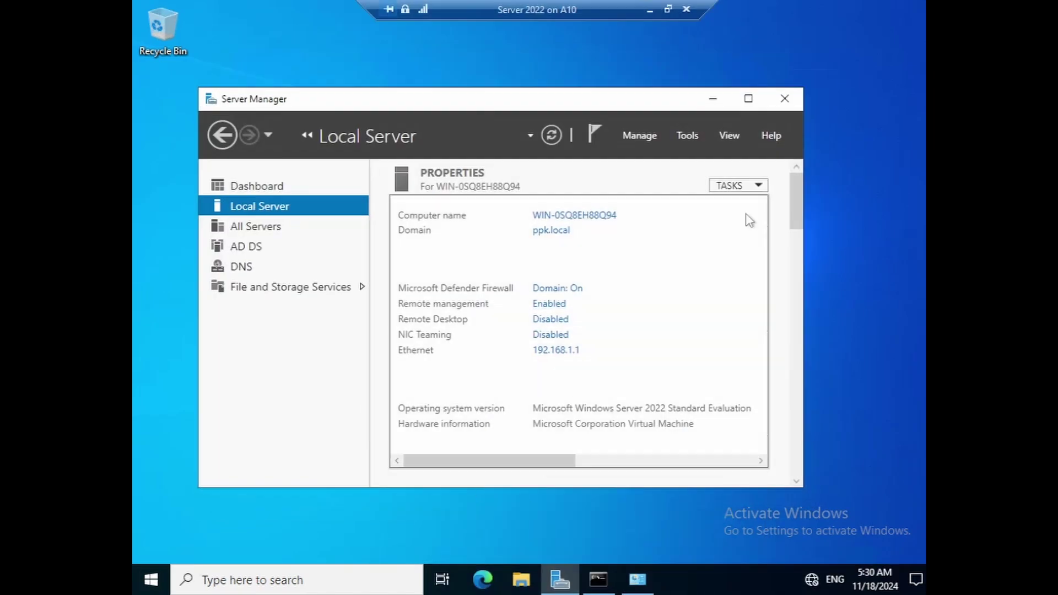
- Open DNS Manager from Tools and browse the forward lookup zones for ppk.local
{"action": "left_click", "coordinate": [689, 137]}
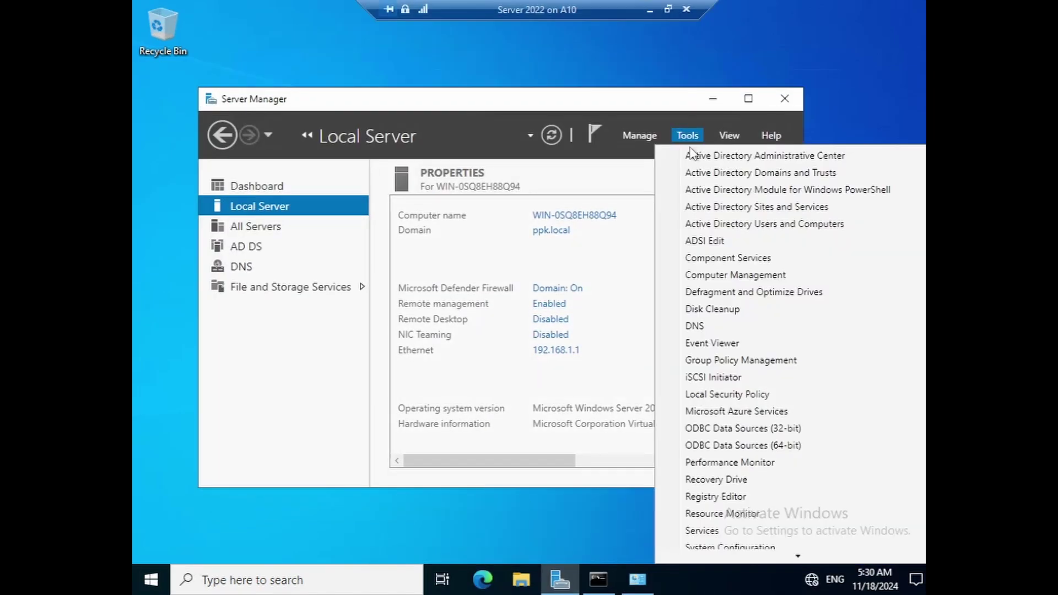
{"action": "left_click", "coordinate": [694, 325]}
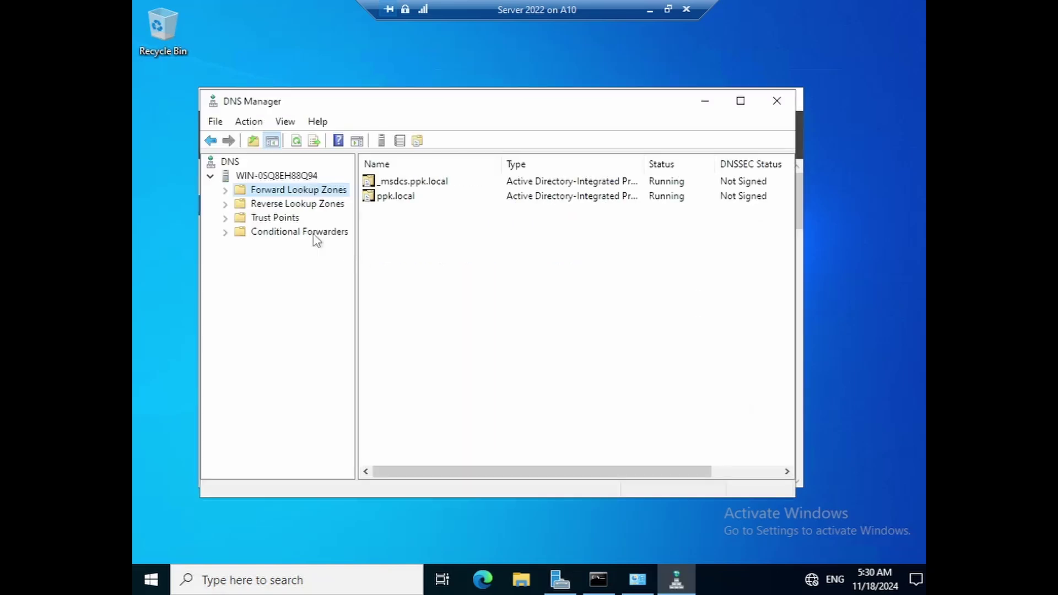
{"action": "left_click", "coordinate": [213, 175]}
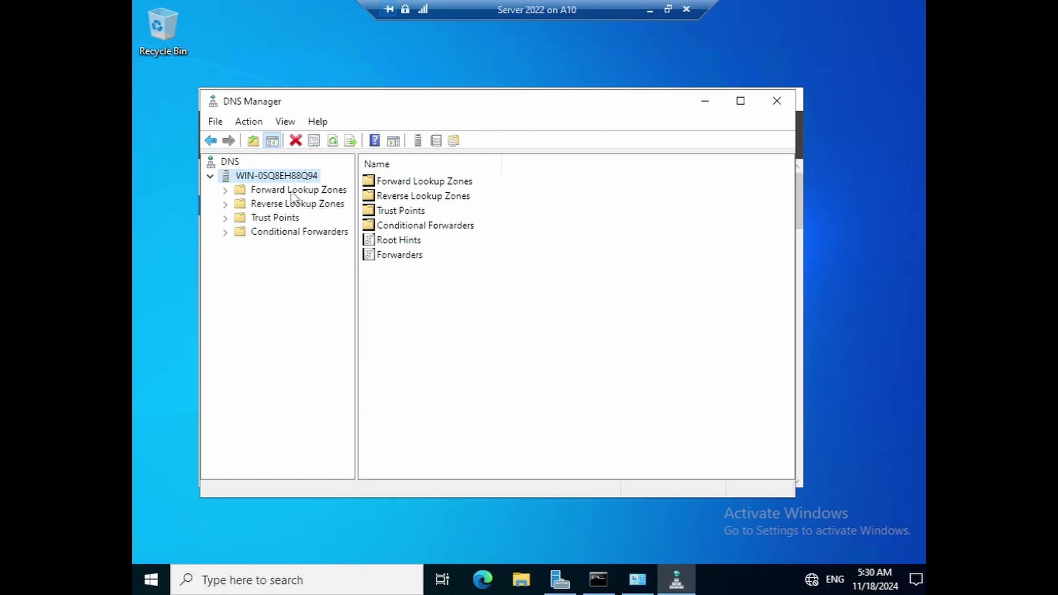
{"action": "left_click", "coordinate": [293, 192]}
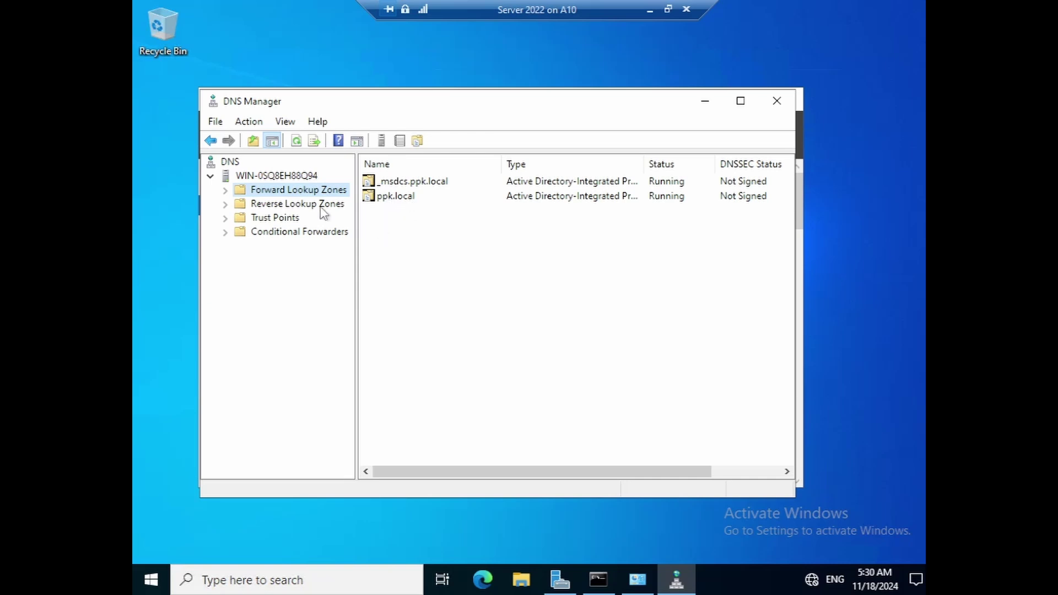
{"action": "left_click", "coordinate": [210, 176]}
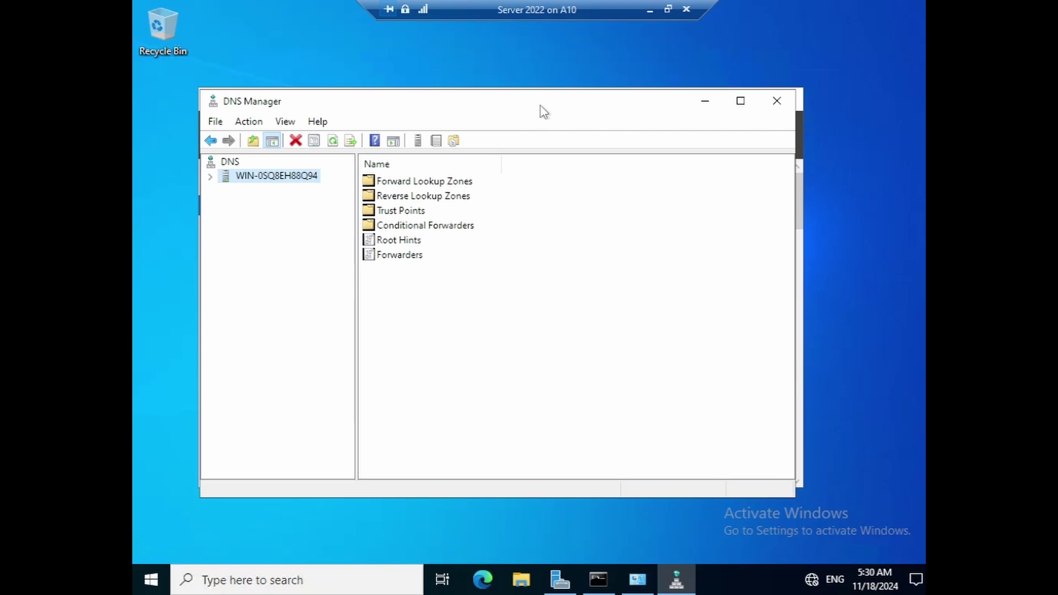
- Close DNS Manager and minimize the Server 2022 VM session to reach Hyper-V Manager
{"action": "left_click_drag", "start_coordinate": [543, 108], "coordinate": [527, 119]}
{"action": "left_click", "coordinate": [761, 112]}
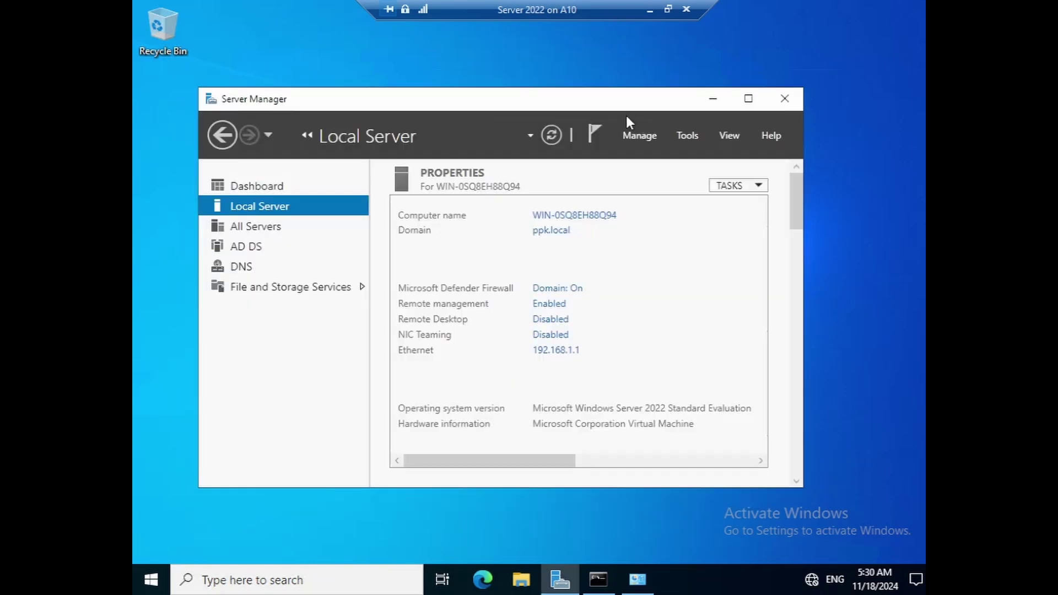
{"action": "mouse_move", "coordinate": [626, 108]}
{"action": "left_mouse_down"}
{"action": "mouse_move", "coordinate": [603, 122]}
{"action": "mouse_move", "coordinate": [614, 119]}
{"action": "left_mouse_up"}
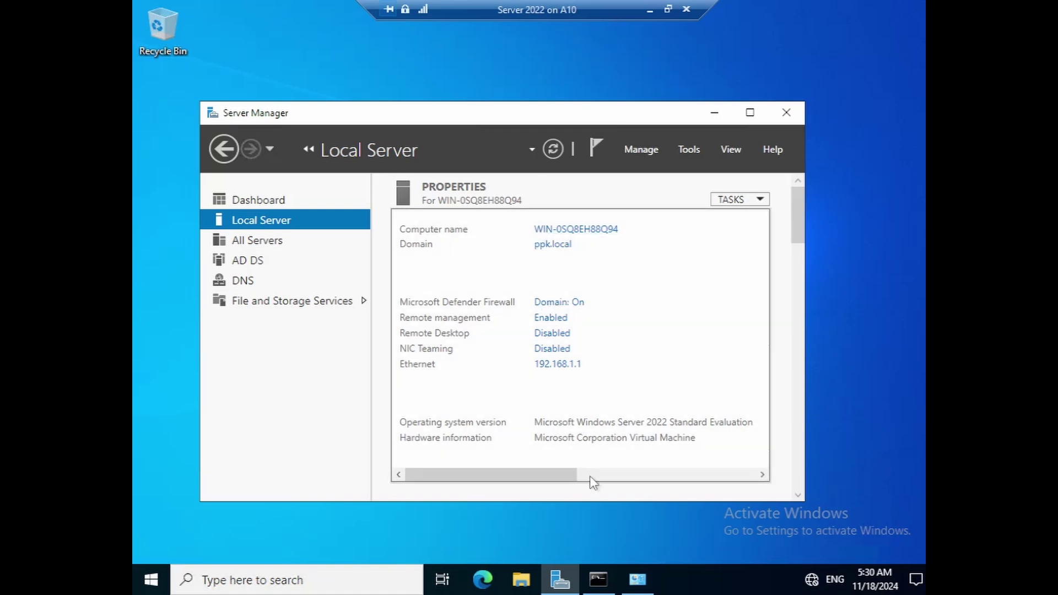
{"action": "left_click", "coordinate": [650, 9]}
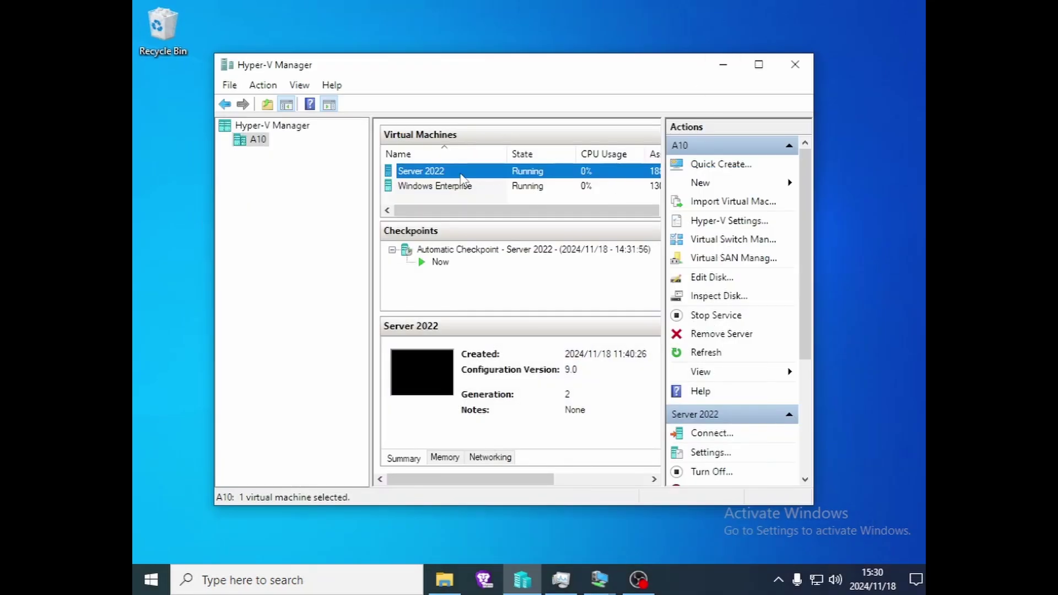
{"action": "right_click", "coordinate": [460, 175]}
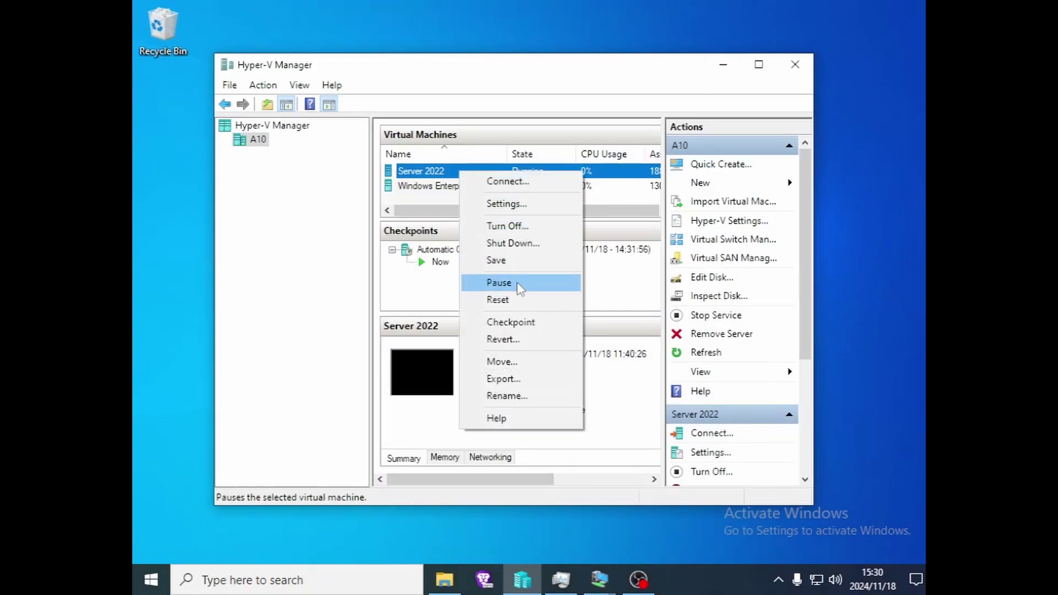
{"action": "left_click", "coordinate": [530, 205]}
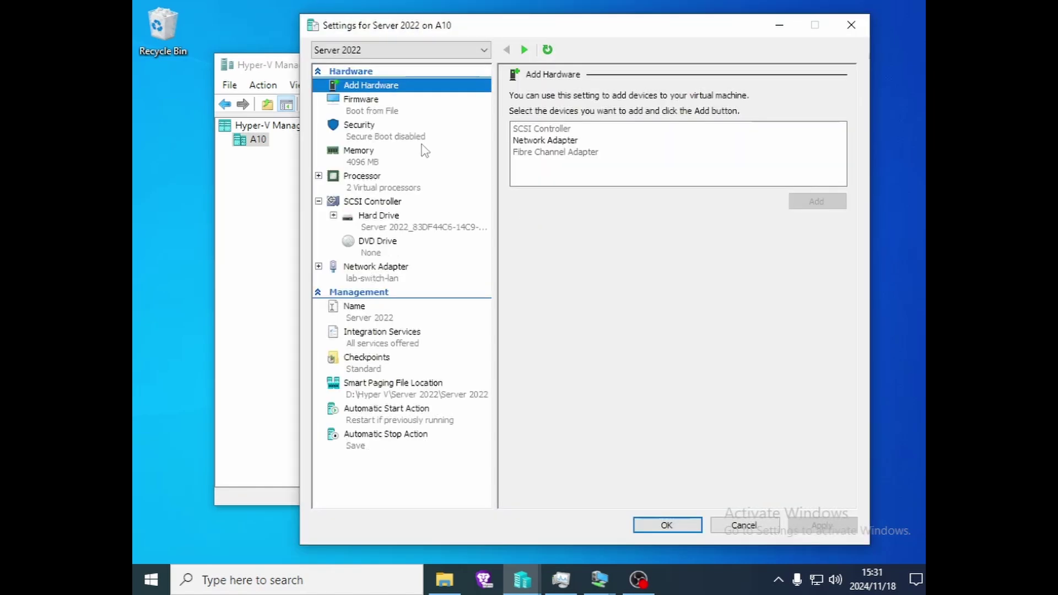
{"action": "left_click", "coordinate": [368, 134]}
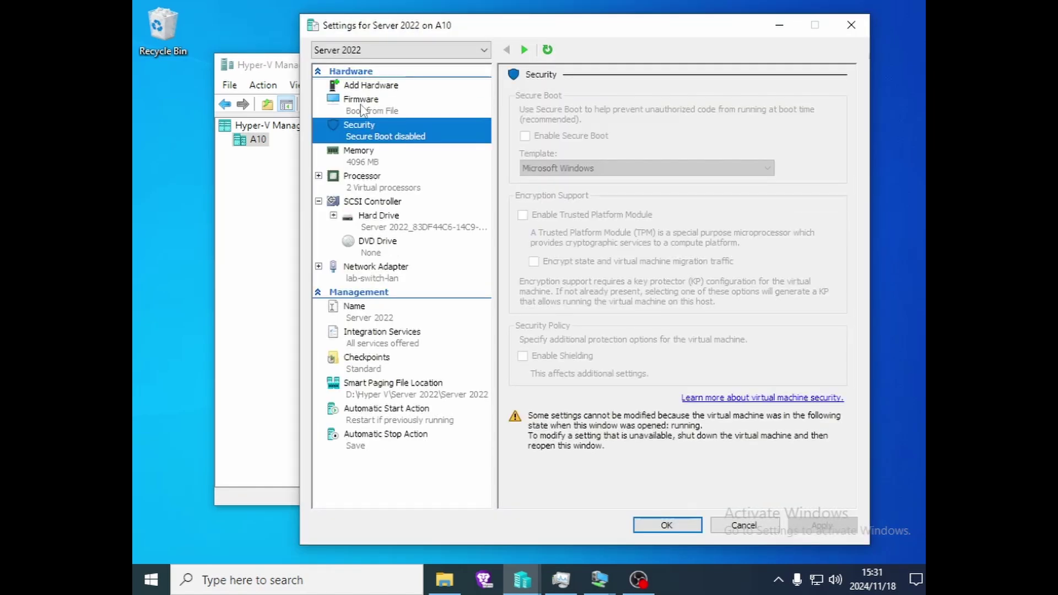
{"action": "left_click", "coordinate": [378, 275]}
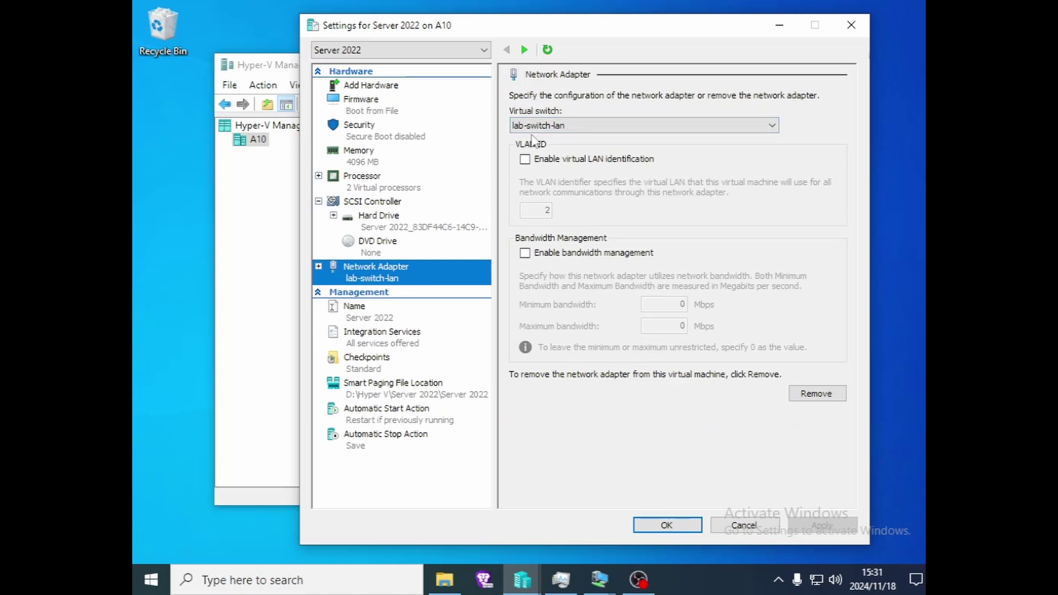
{"action": "left_click", "coordinate": [601, 127]}
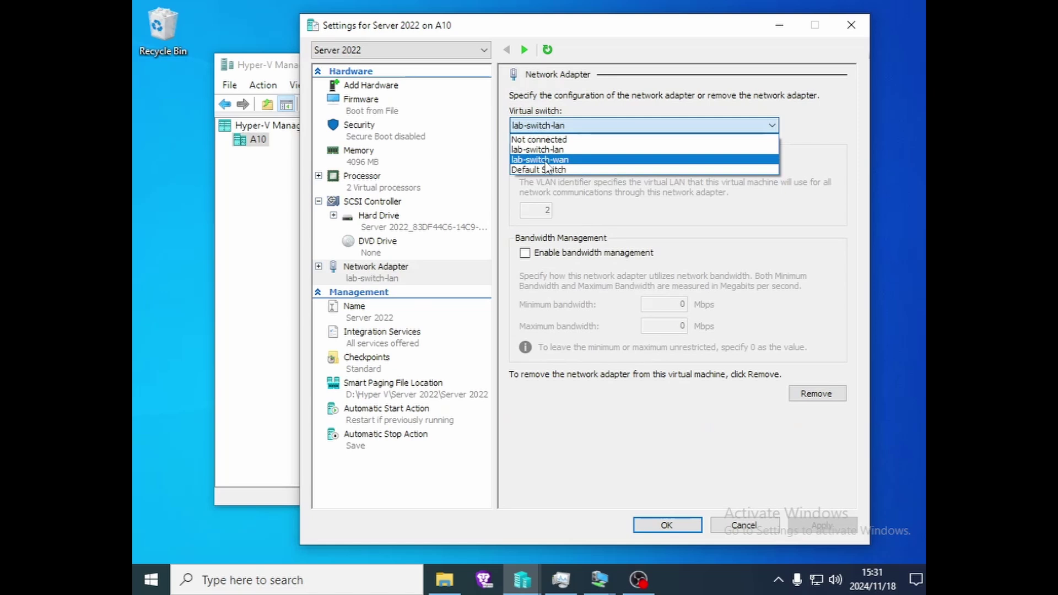
{"action": "left_click", "coordinate": [660, 225]}
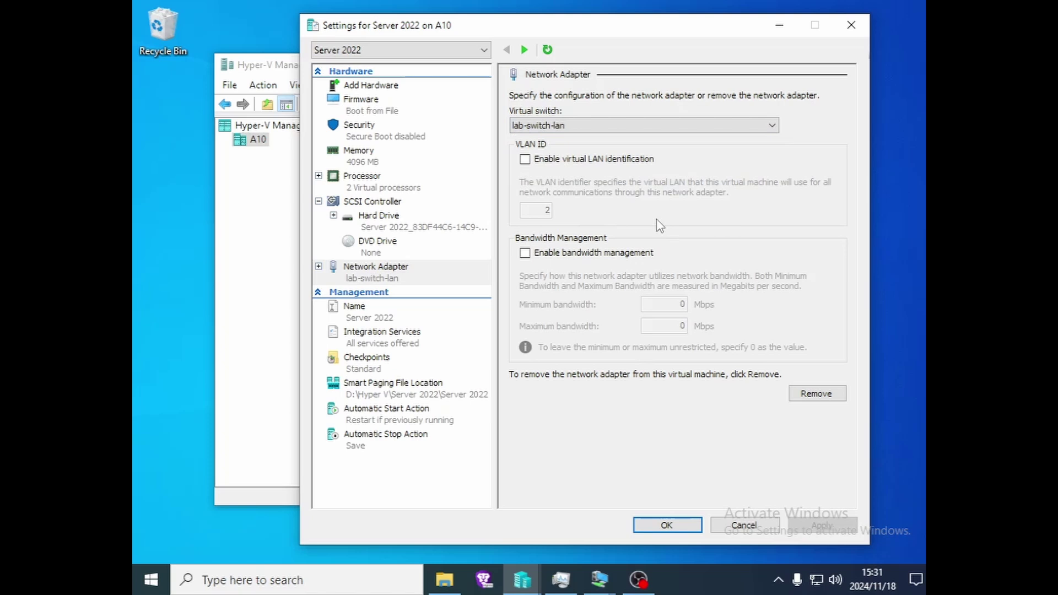
{"action": "left_click", "coordinate": [381, 85]}
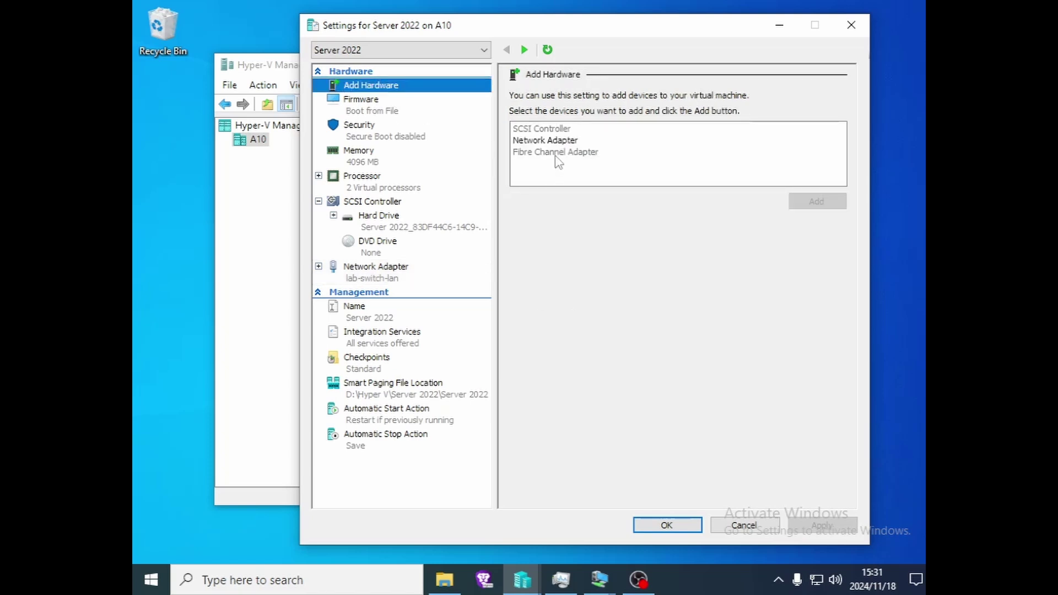
{"action": "left_click", "coordinate": [375, 111]}
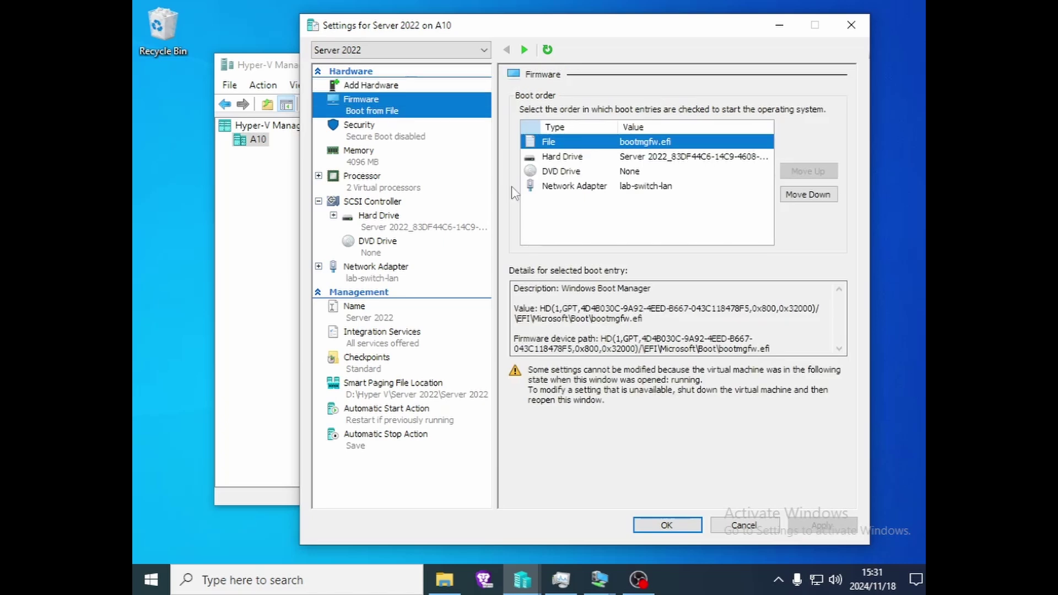
{"action": "left_click", "coordinate": [558, 189]}
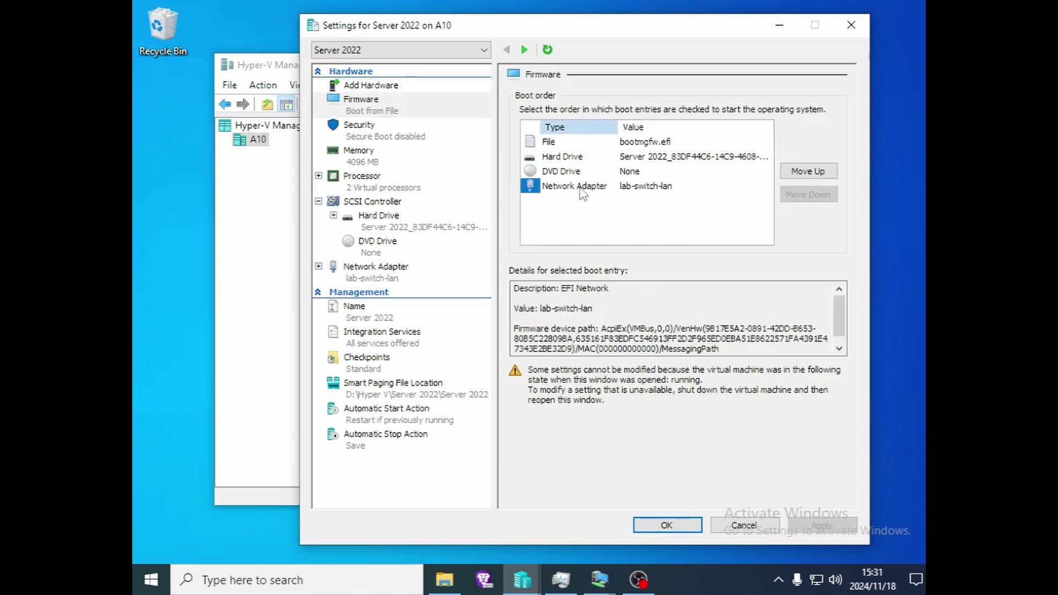
{"action": "left_click", "coordinate": [379, 90]}
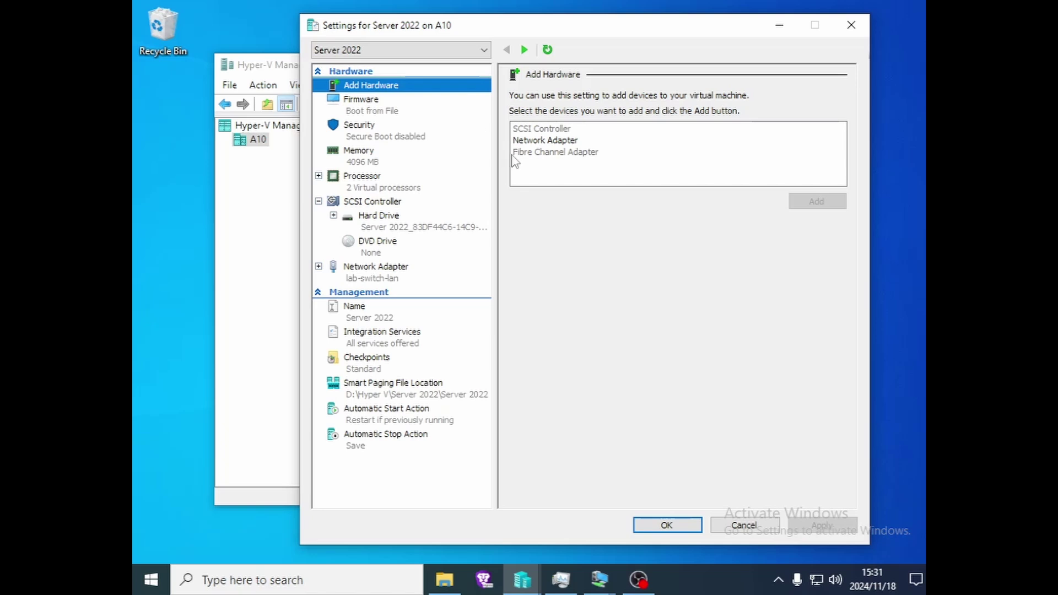
{"action": "left_click", "coordinate": [541, 142]}
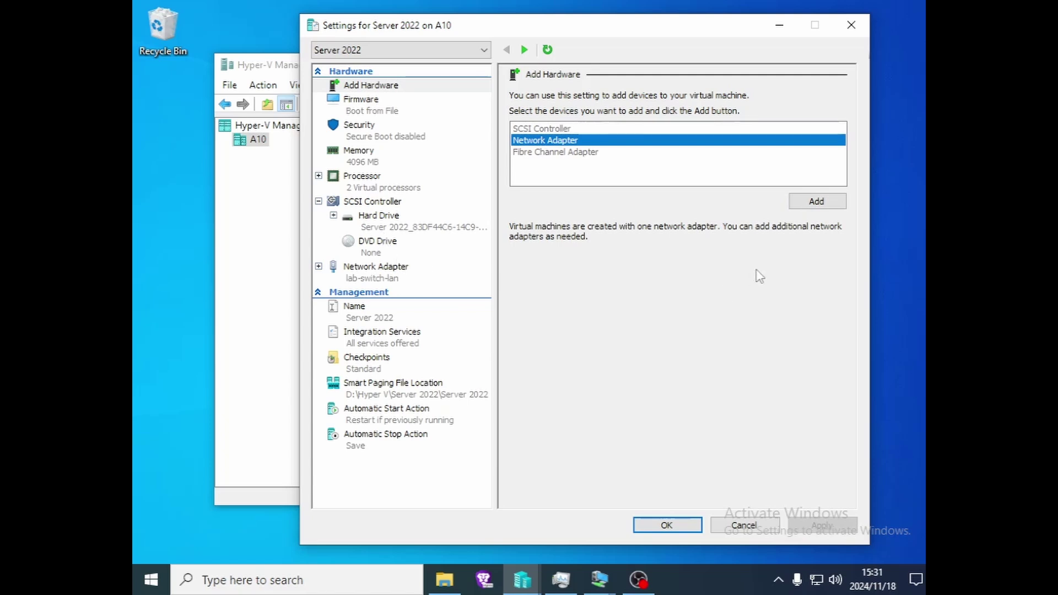
{"action": "left_click", "coordinate": [818, 201]}
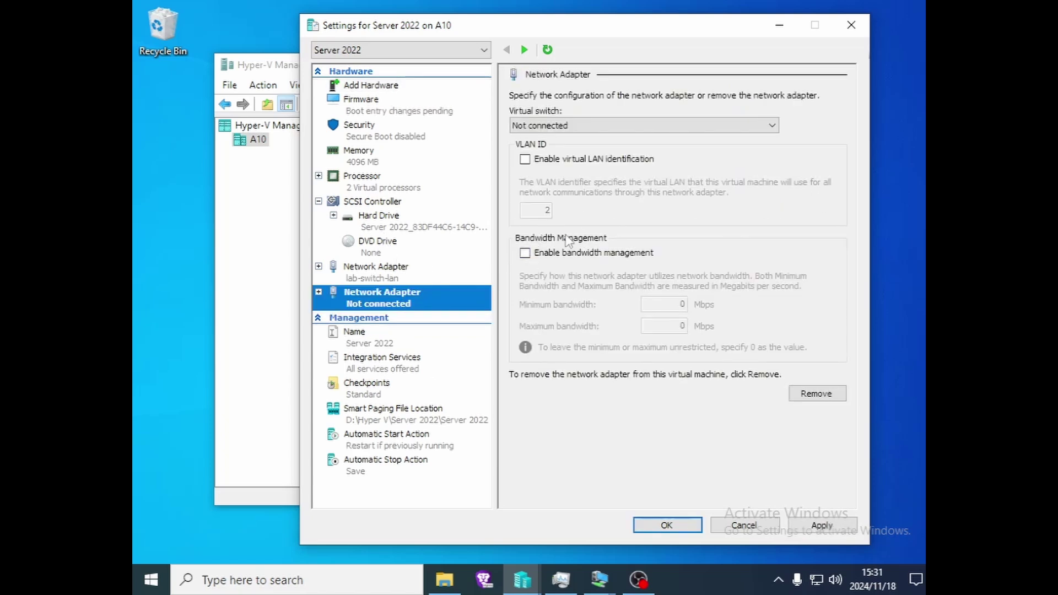
{"action": "left_click", "coordinate": [634, 127]}
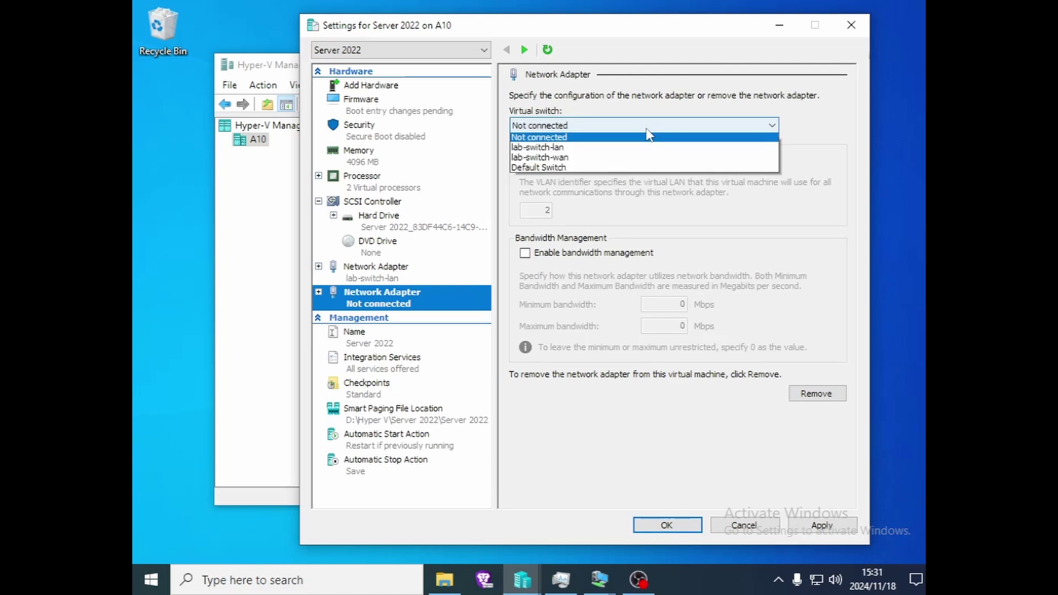
{"action": "left_click", "coordinate": [583, 220]}
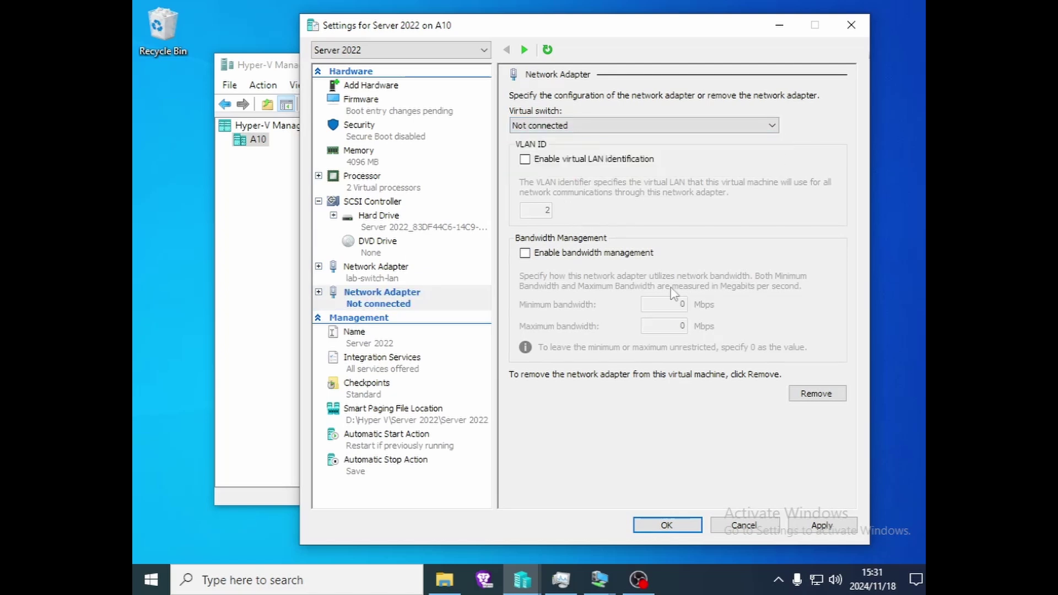
{"action": "left_click", "coordinate": [743, 527]}
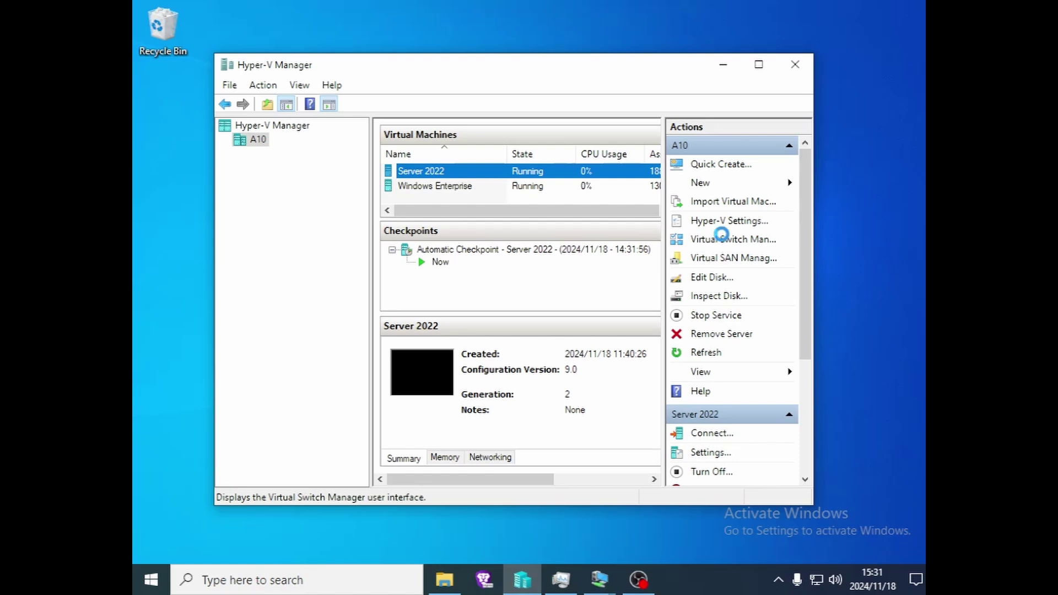
{"action": "left_click", "coordinate": [720, 239]}
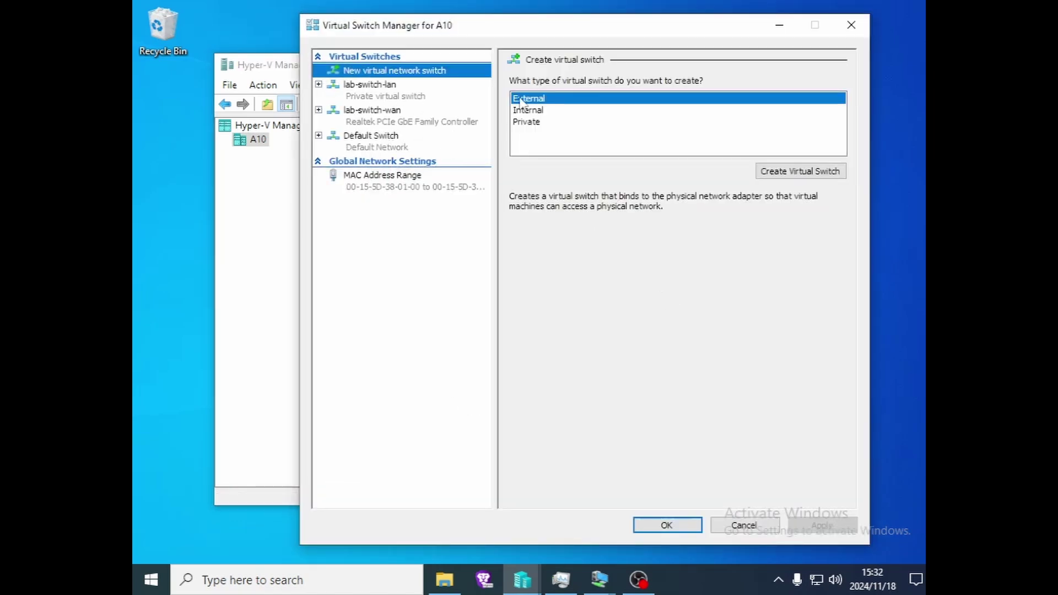
{"action": "left_click", "coordinate": [532, 124]}
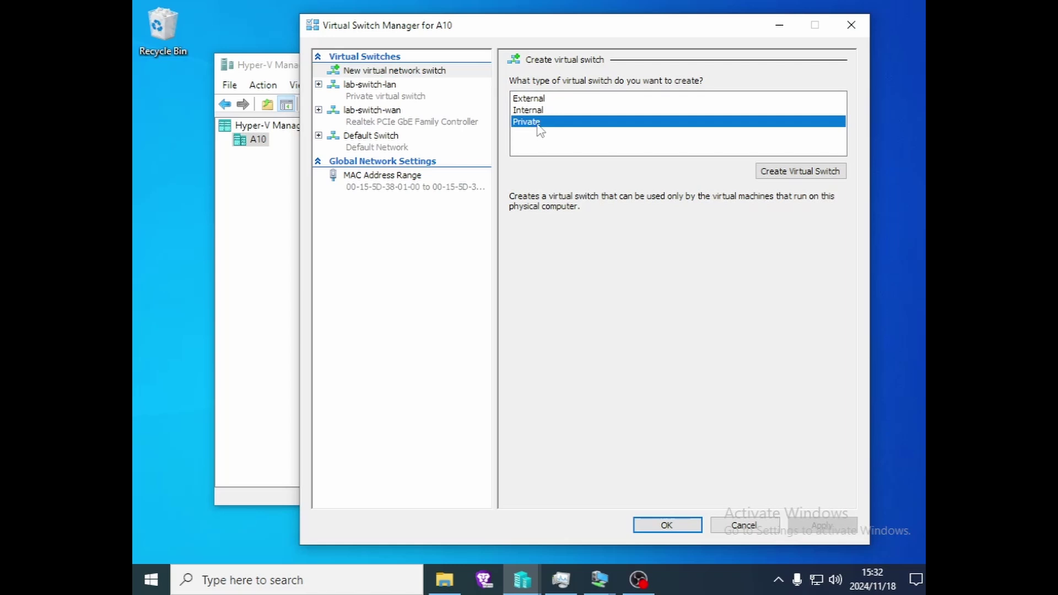
{"action": "left_click", "coordinate": [538, 113]}
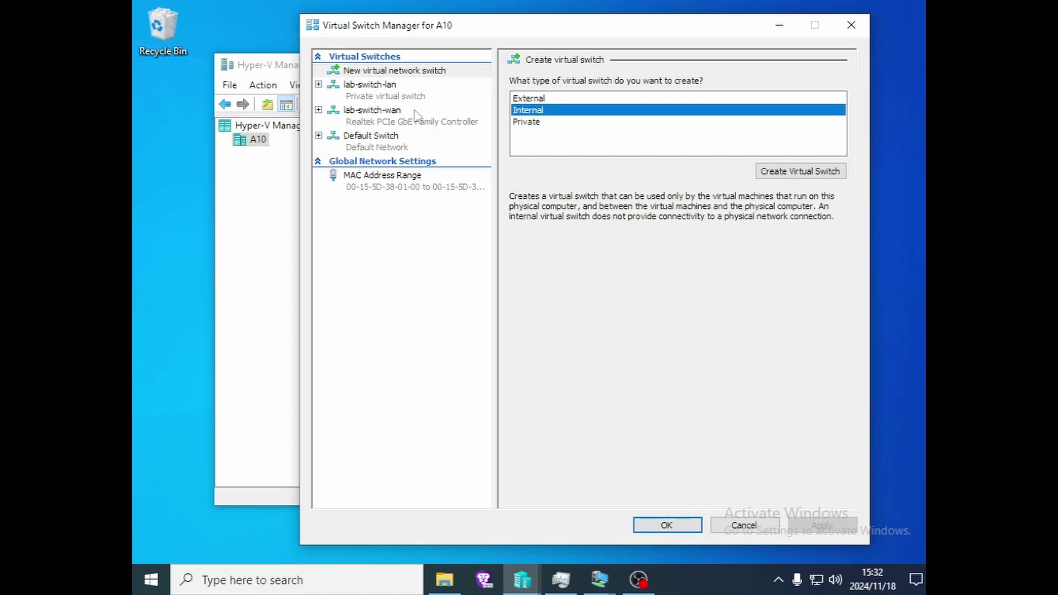
{"action": "left_click", "coordinate": [363, 97]}
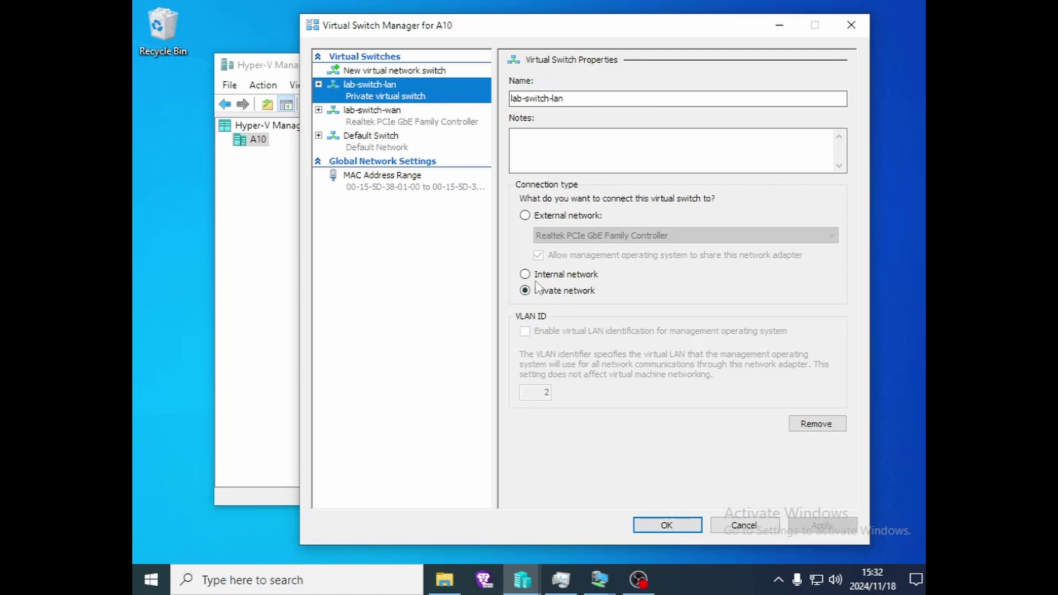
{"action": "left_click", "coordinate": [369, 118]}
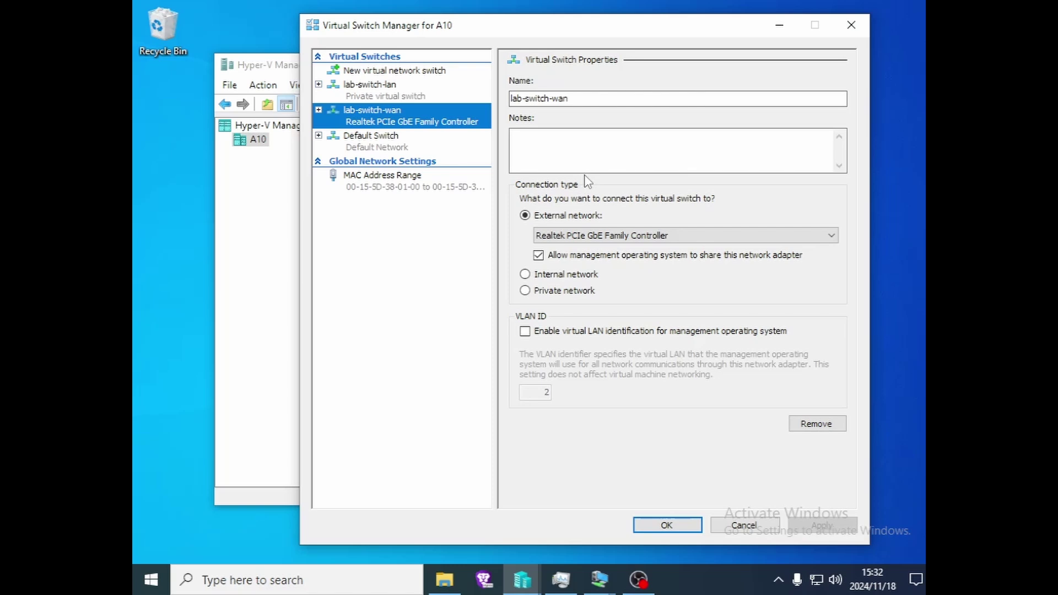
{"action": "left_click", "coordinate": [608, 240]}
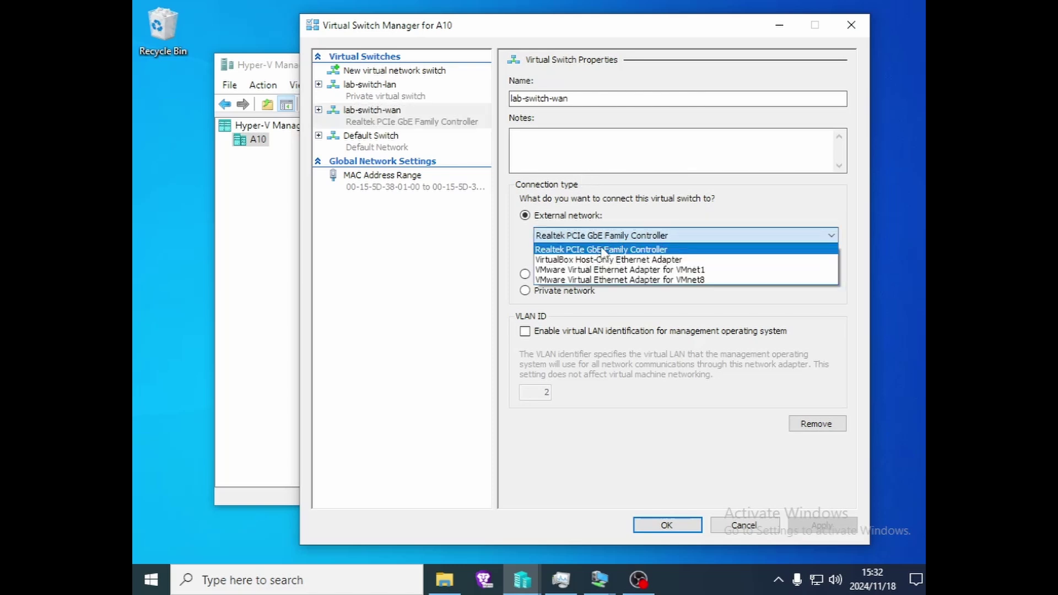
{"action": "left_click", "coordinate": [512, 265]}
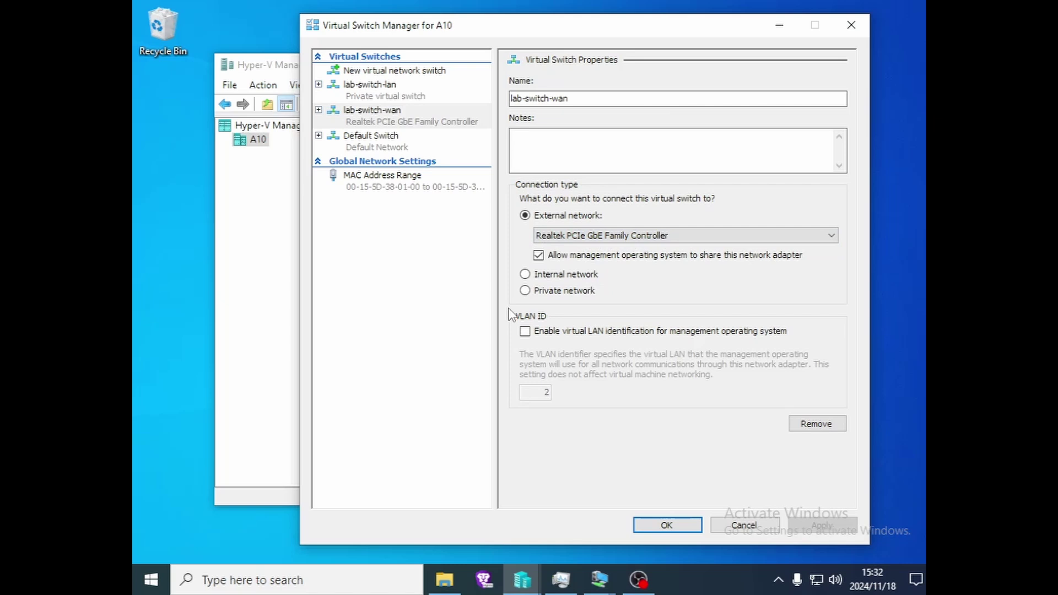
{"action": "left_click", "coordinate": [375, 145]}
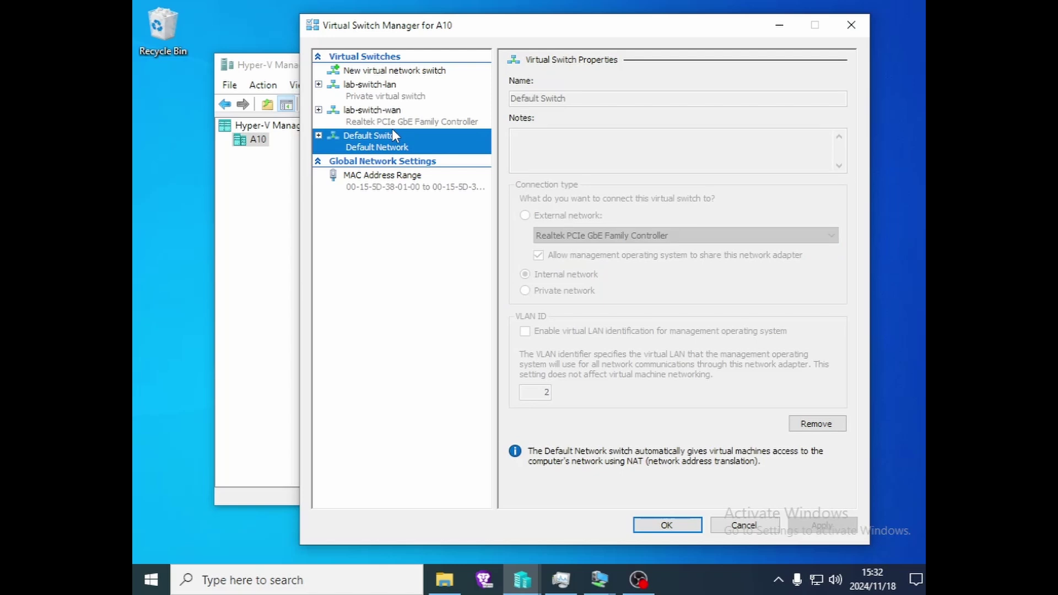
{"action": "left_click", "coordinate": [382, 96]}
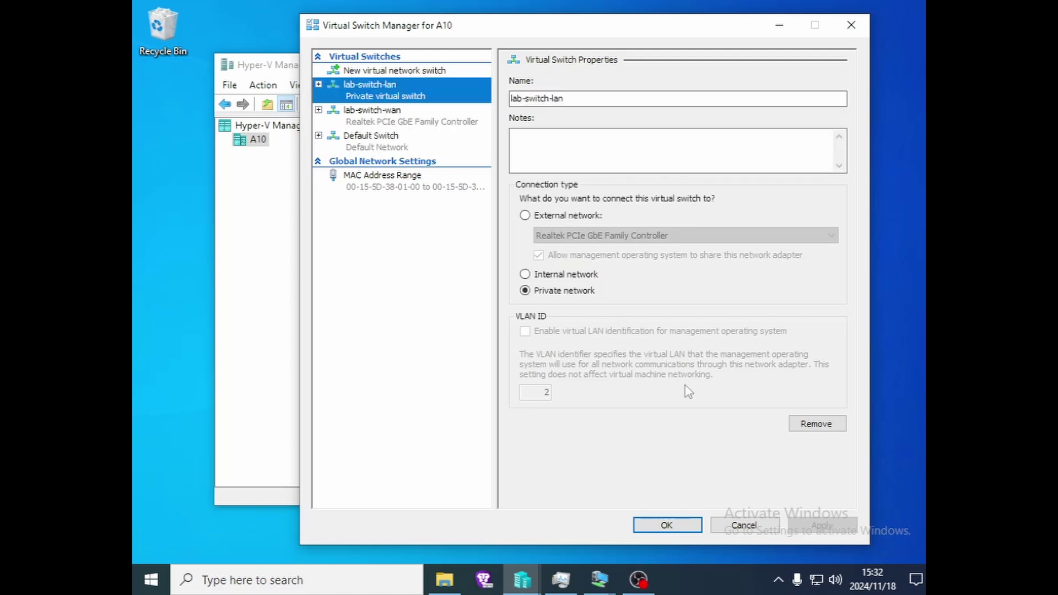
{"action": "left_click", "coordinate": [744, 526]}
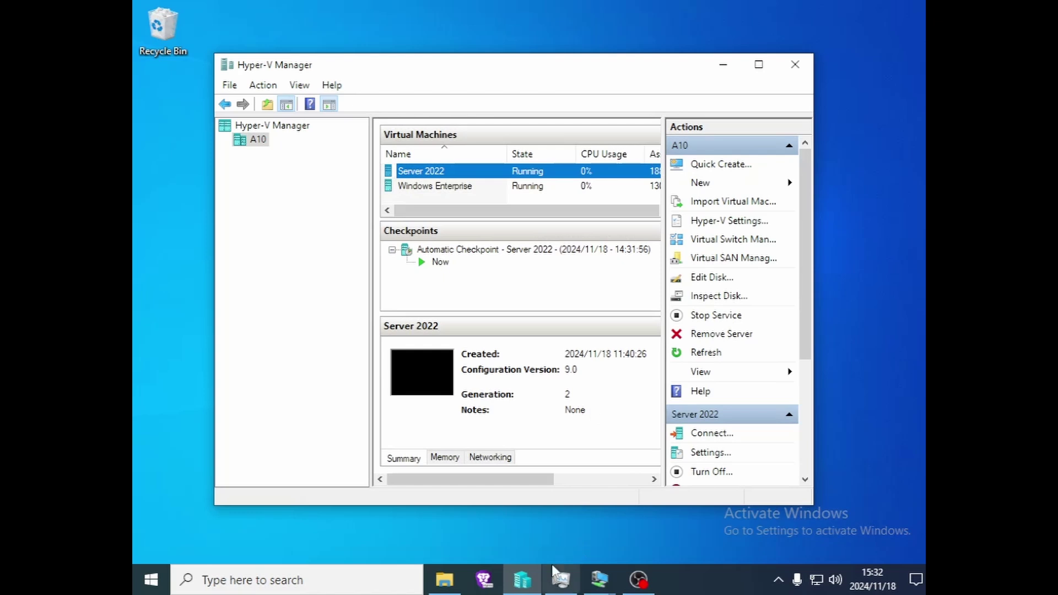
- Bring the Server 2022 VM console back from its taskbar preview, showing the Local Server page
{"action": "mouse_move", "coordinate": [602, 589]}
{"action": "left_click", "coordinate": [528, 513]}
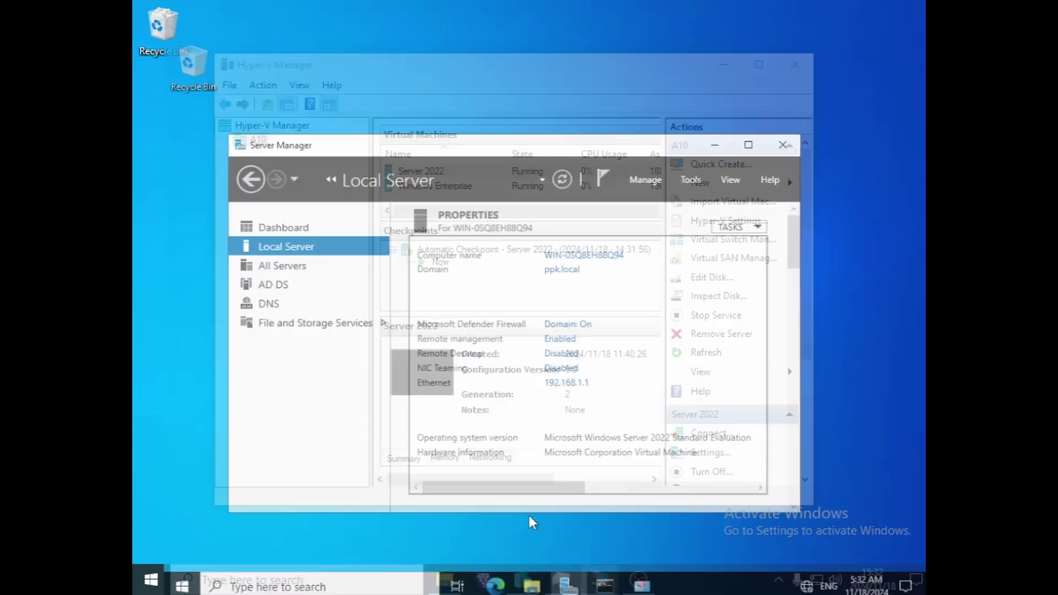
{"action": "left_click_drag", "start_coordinate": [508, 118], "coordinate": [521, 97]}
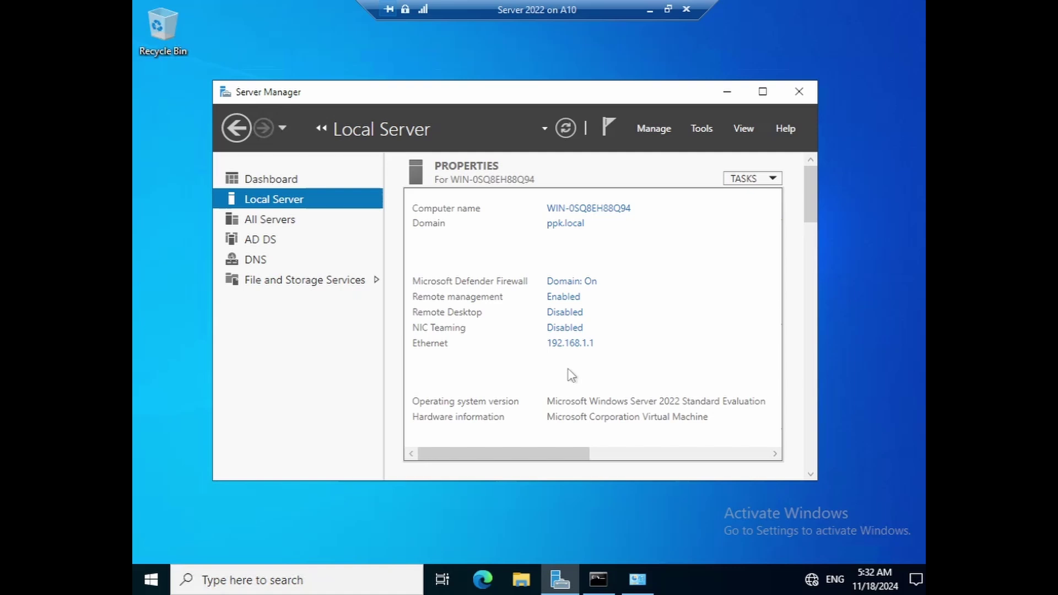
- Review the Ethernet adapter's IPv4 settings: static 192.168.1.1/255.255.255.0 with DNS 192.168.1.1, unchanged
{"action": "left_click", "coordinate": [574, 344]}
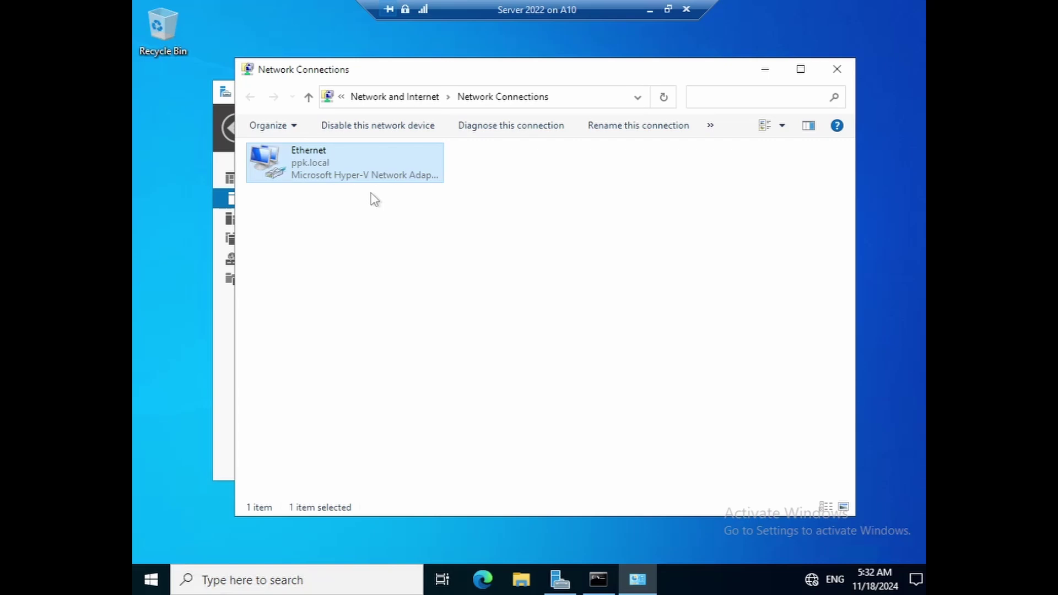
{"action": "right_click", "coordinate": [325, 168]}
{"action": "left_click", "coordinate": [366, 309]}
{"action": "left_click", "coordinate": [407, 303]}
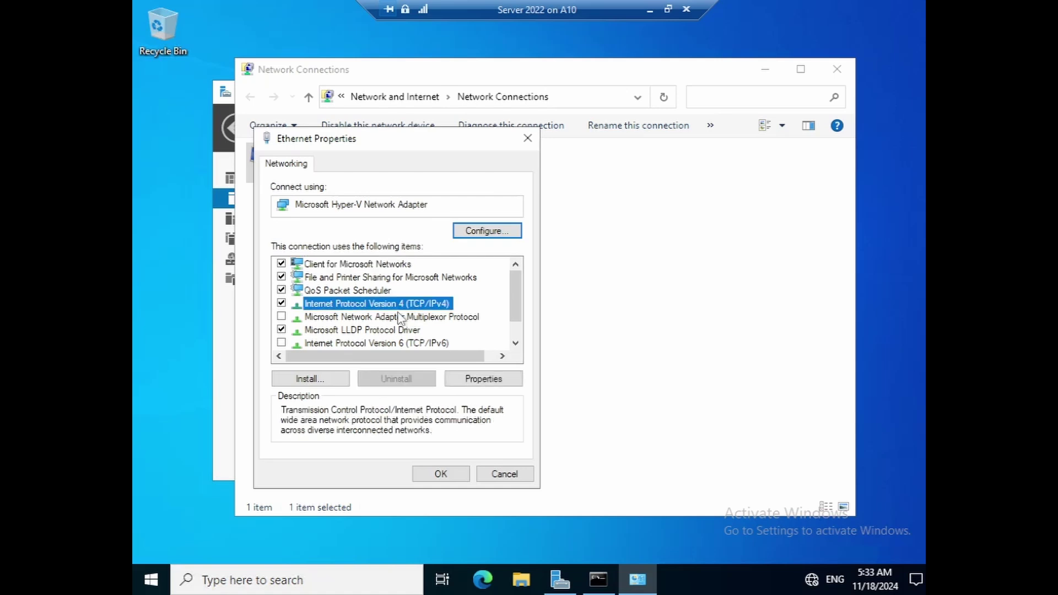
{"action": "left_click", "coordinate": [492, 382]}
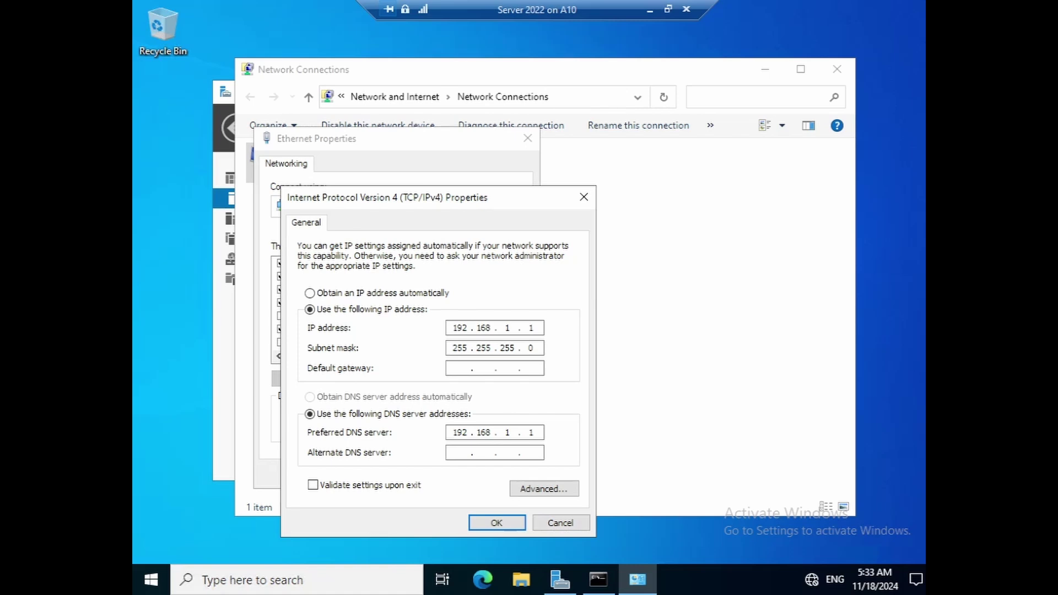
{"action": "left_click_drag", "start_coordinate": [536, 329], "coordinate": [510, 334]}
{"action": "left_click", "coordinate": [557, 523]}
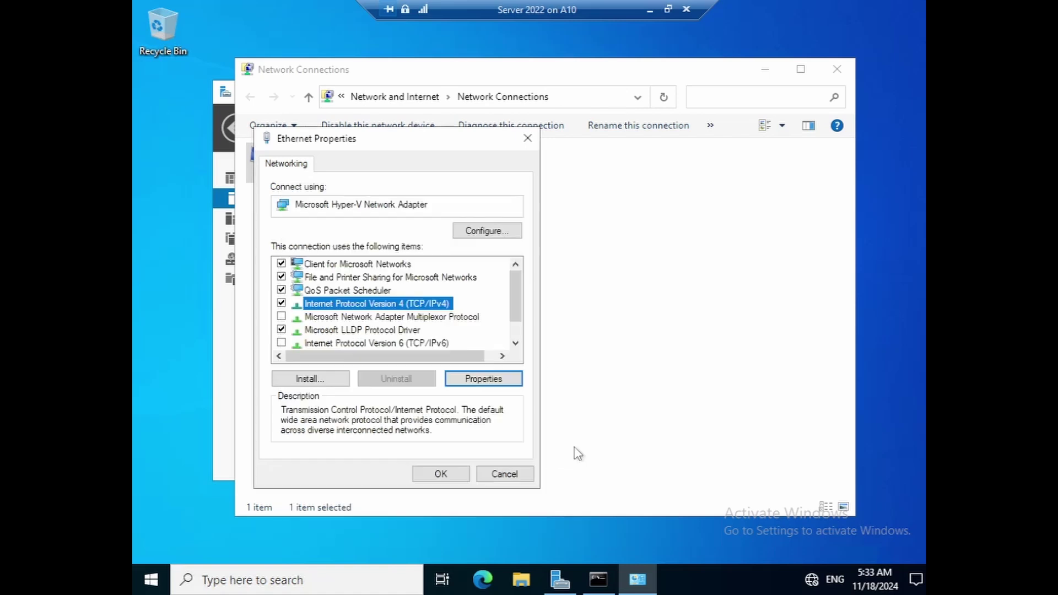
{"action": "left_click", "coordinate": [523, 472]}
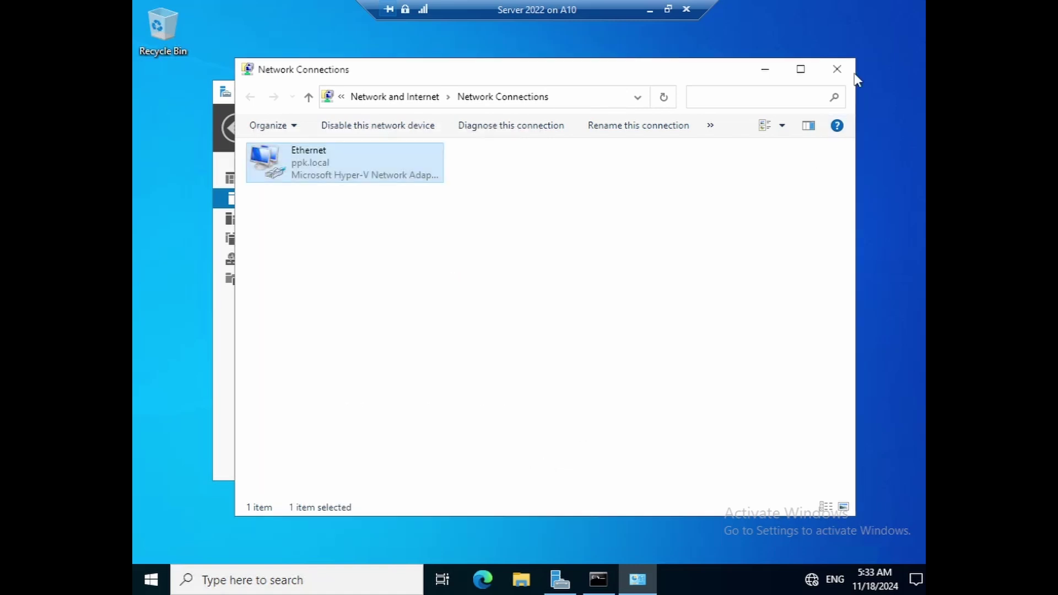
- Close Network Connections and launch Active Directory Users and Computers maximized on ppk.local Users
{"action": "left_click", "coordinate": [837, 69]}
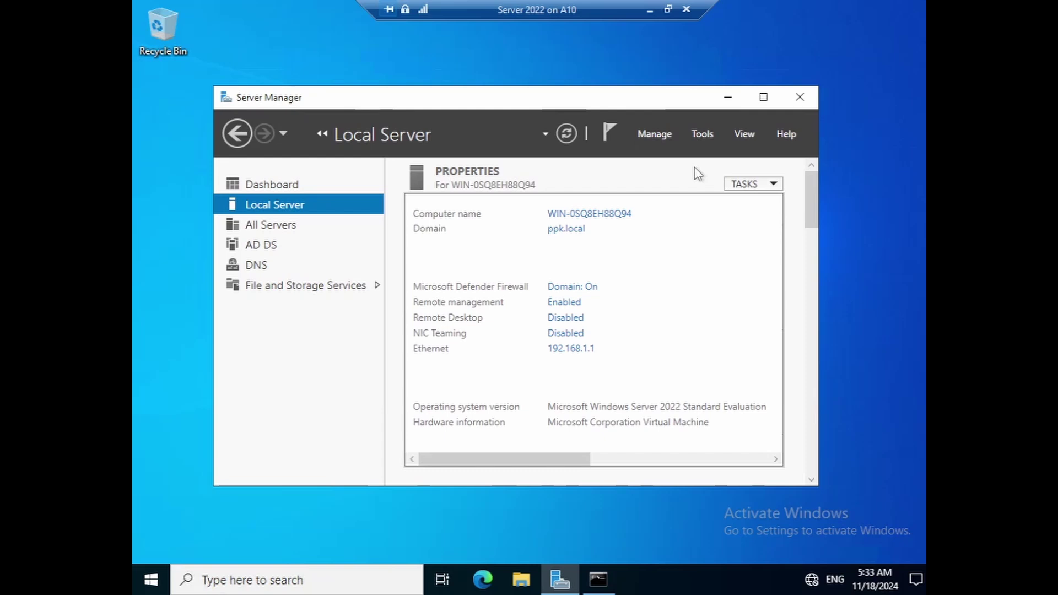
{"action": "left_click", "coordinate": [666, 134]}
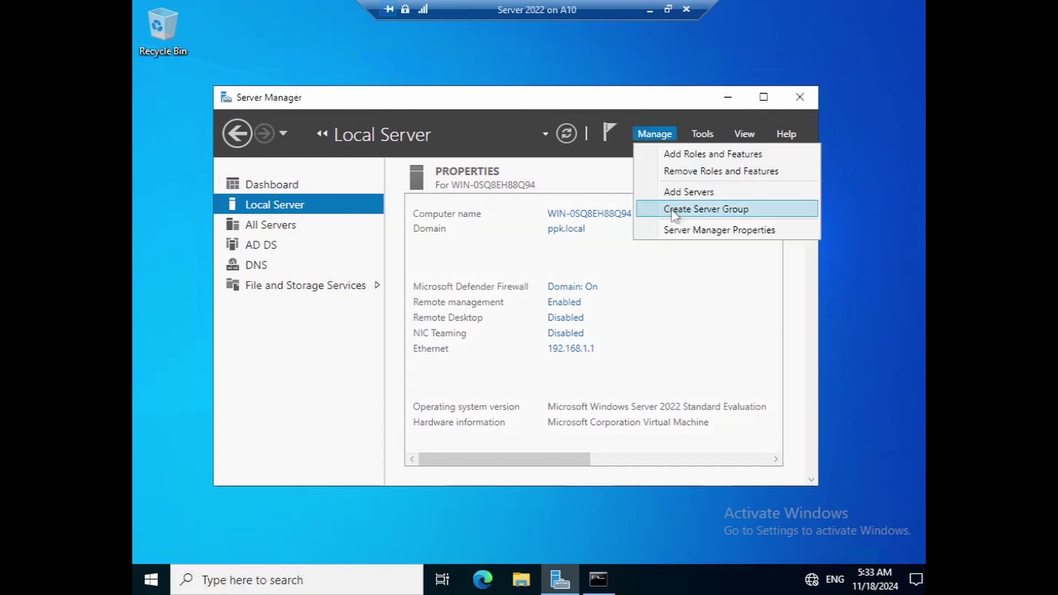
{"action": "left_click", "coordinate": [701, 136]}
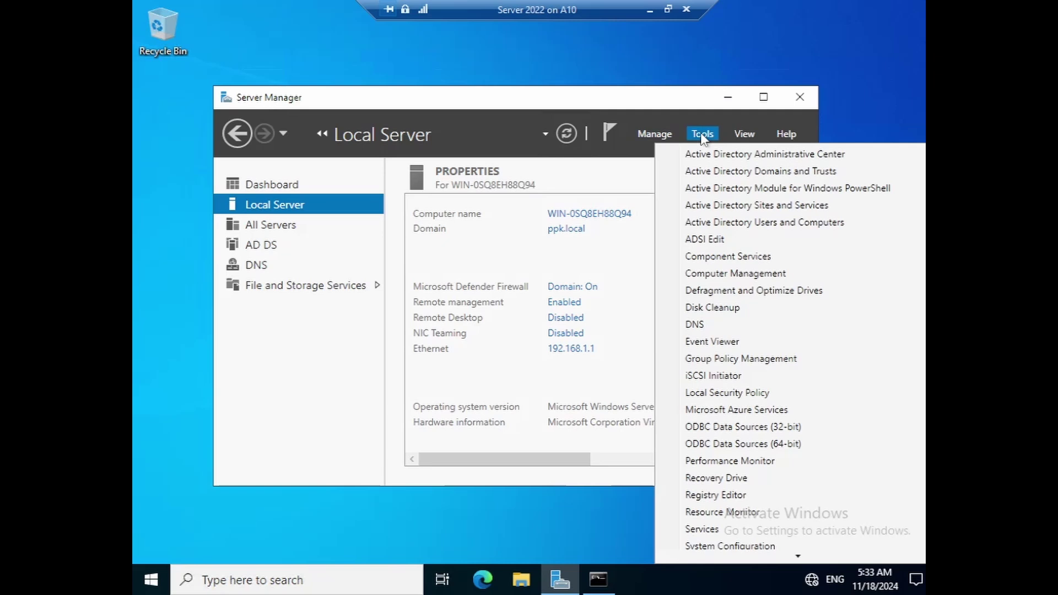
{"action": "left_click", "coordinate": [733, 223]}
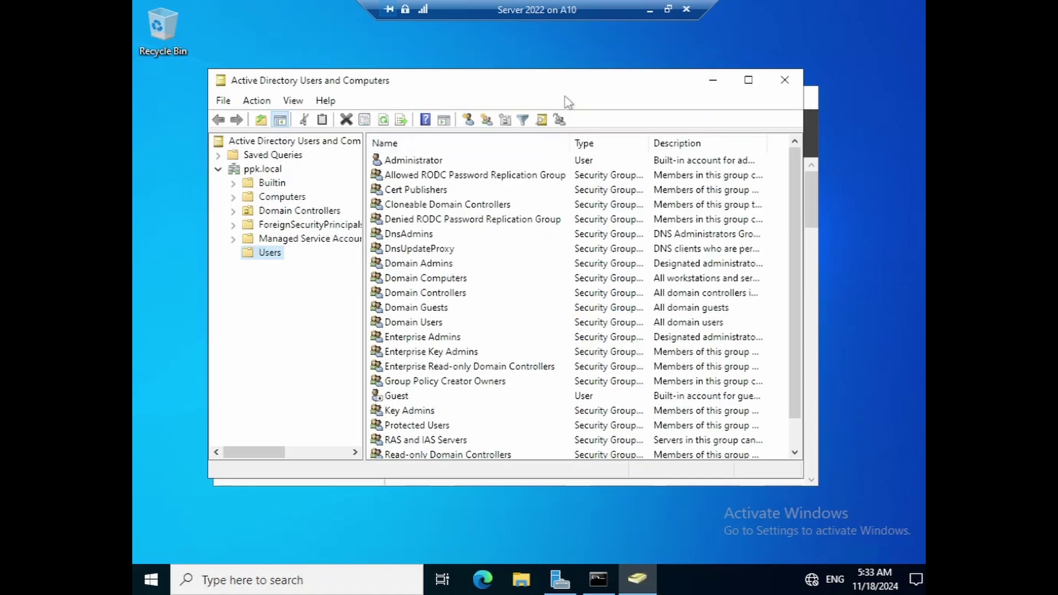
{"action": "left_click_drag", "start_coordinate": [554, 86], "coordinate": [563, 81]}
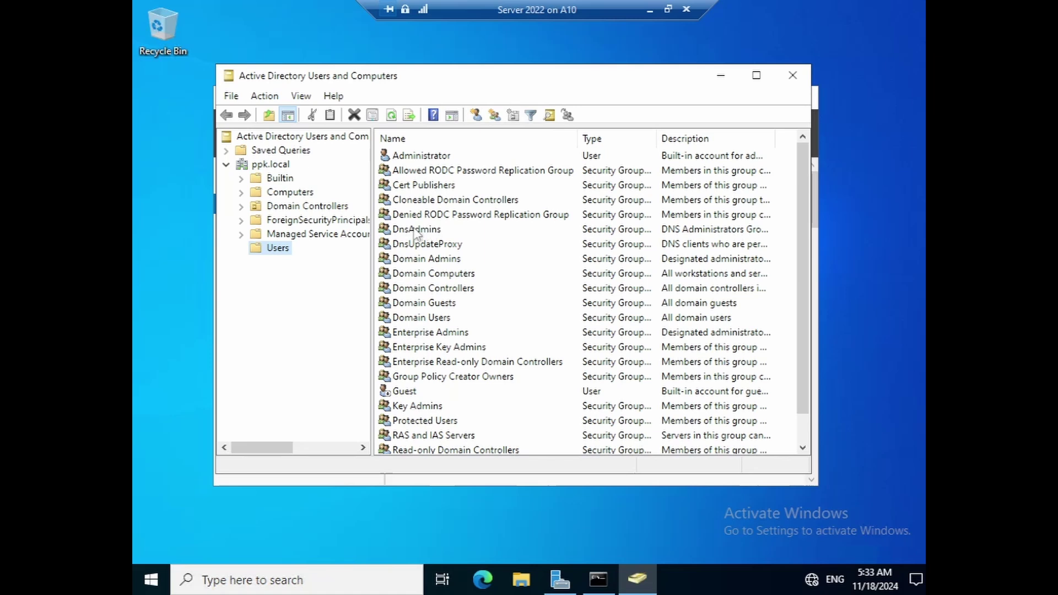
{"action": "scroll", "coordinate": [528, 313], "scroll_direction": "down", "scroll_amount": 1}
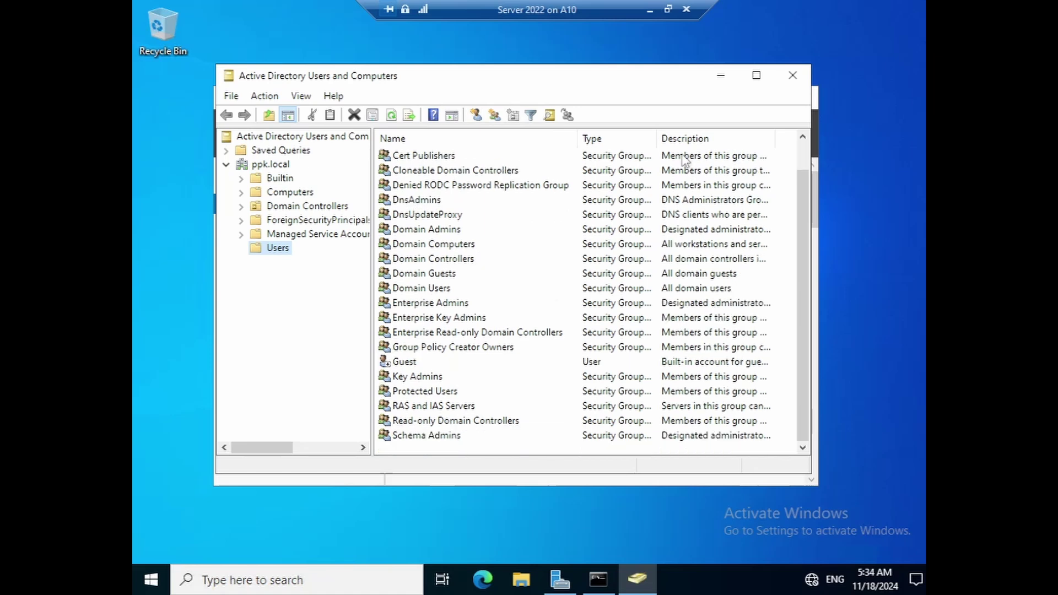
{"action": "left_click", "coordinate": [756, 76]}
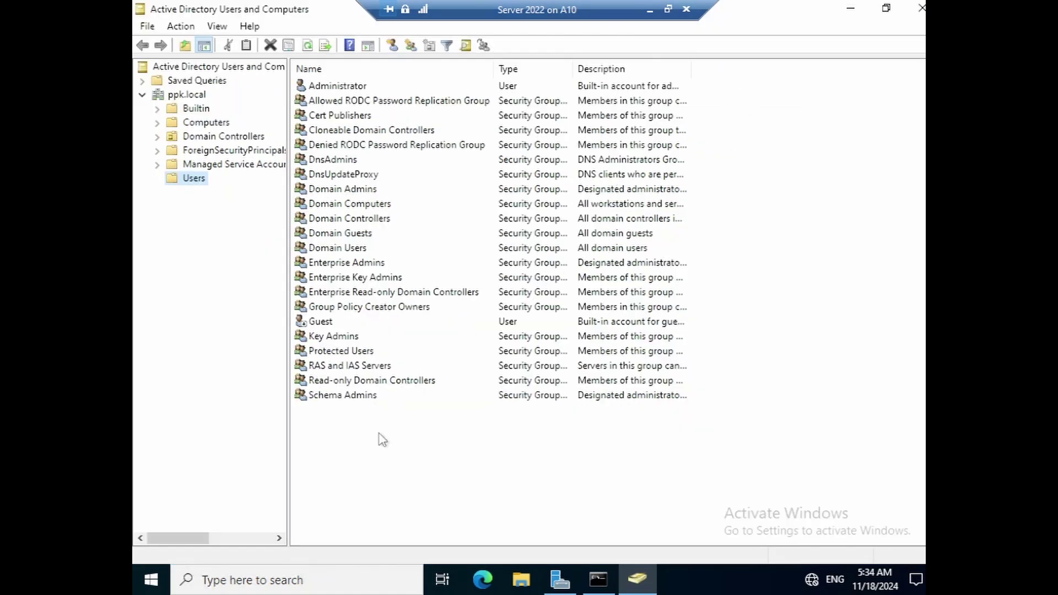
{"action": "left_click", "coordinate": [369, 450]}
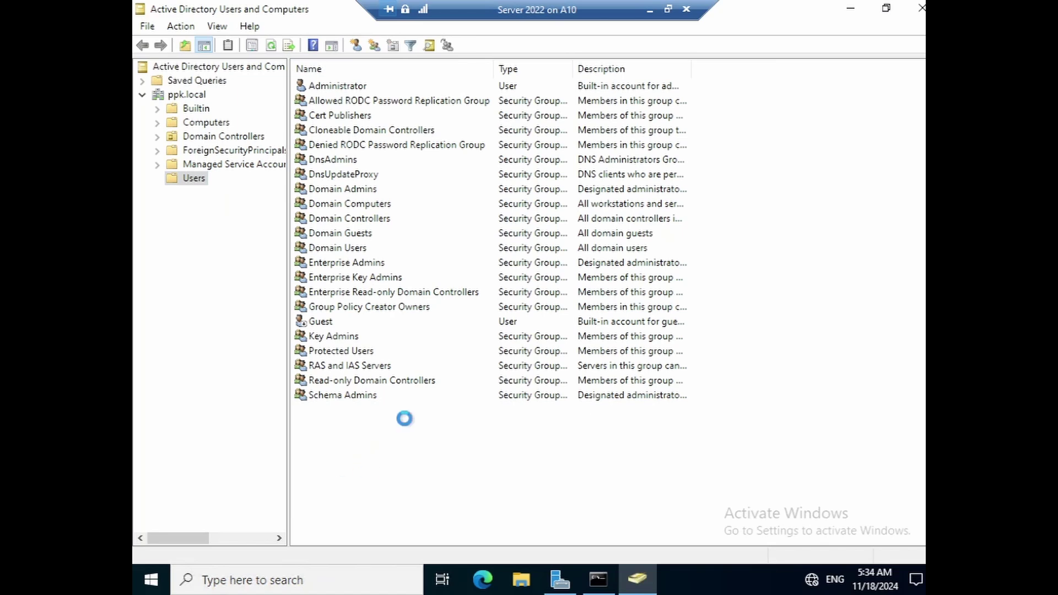
- Start a New User in ppk.local/Users and enter the user's first name
{"action": "right_click", "coordinate": [411, 466]}
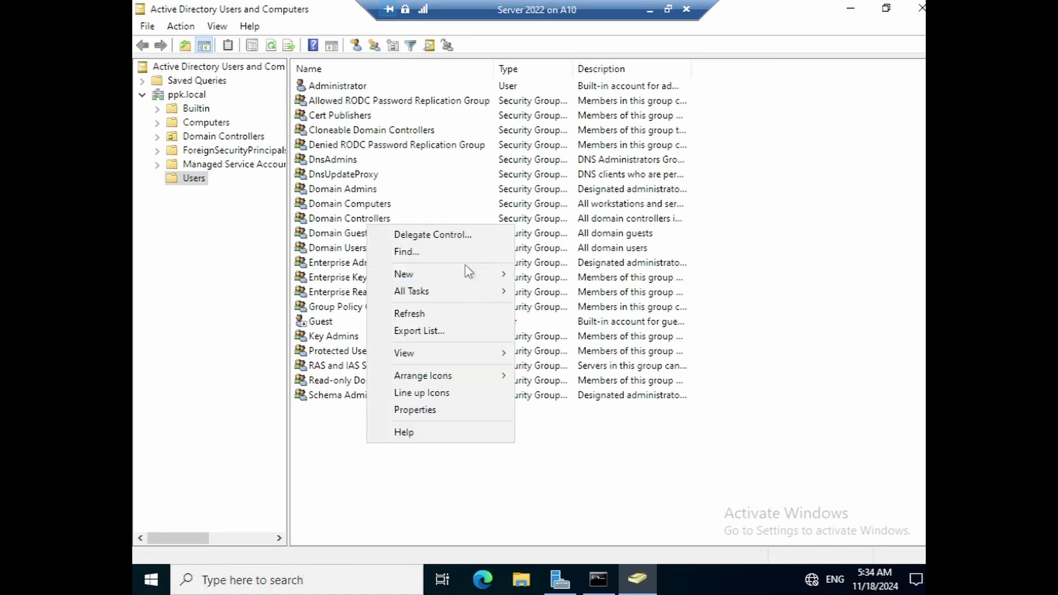
{"action": "mouse_move", "coordinate": [467, 277]}
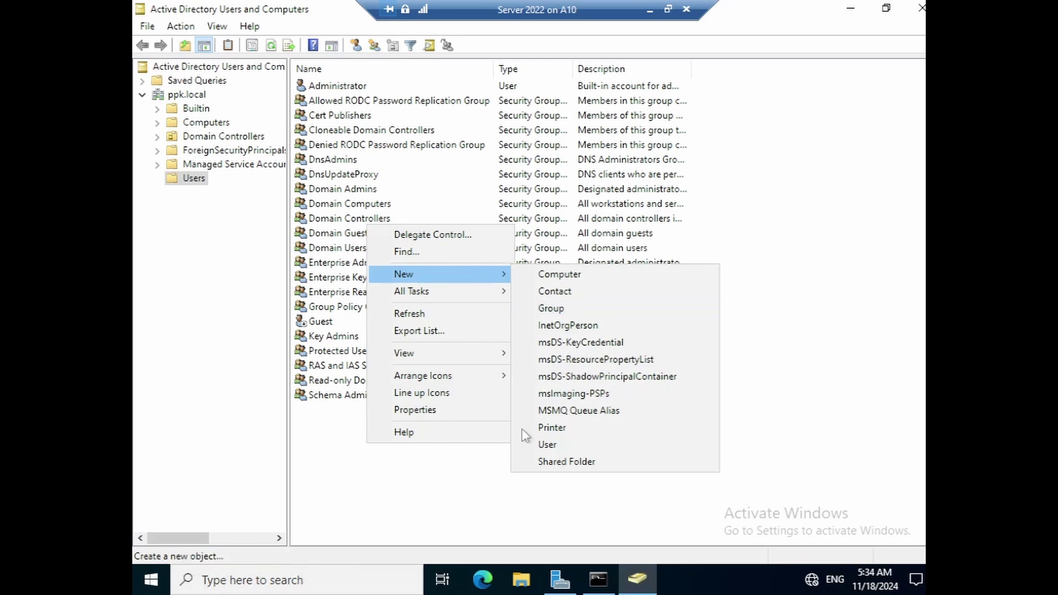
{"action": "left_click", "coordinate": [532, 445]}
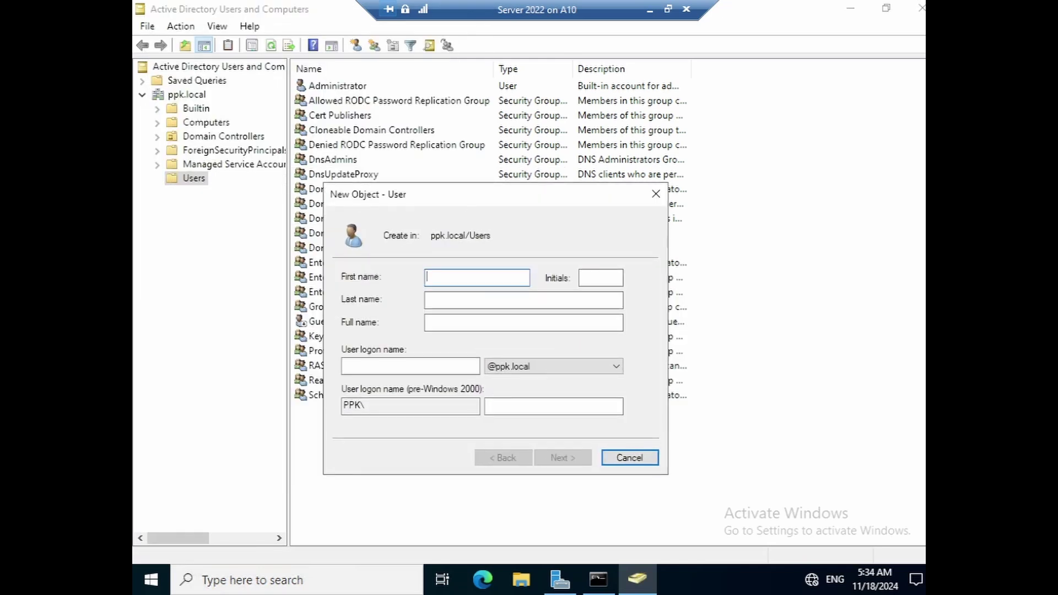
{"action": "type", "text": "peter"}
{"action": "key", "text": "Tab"}
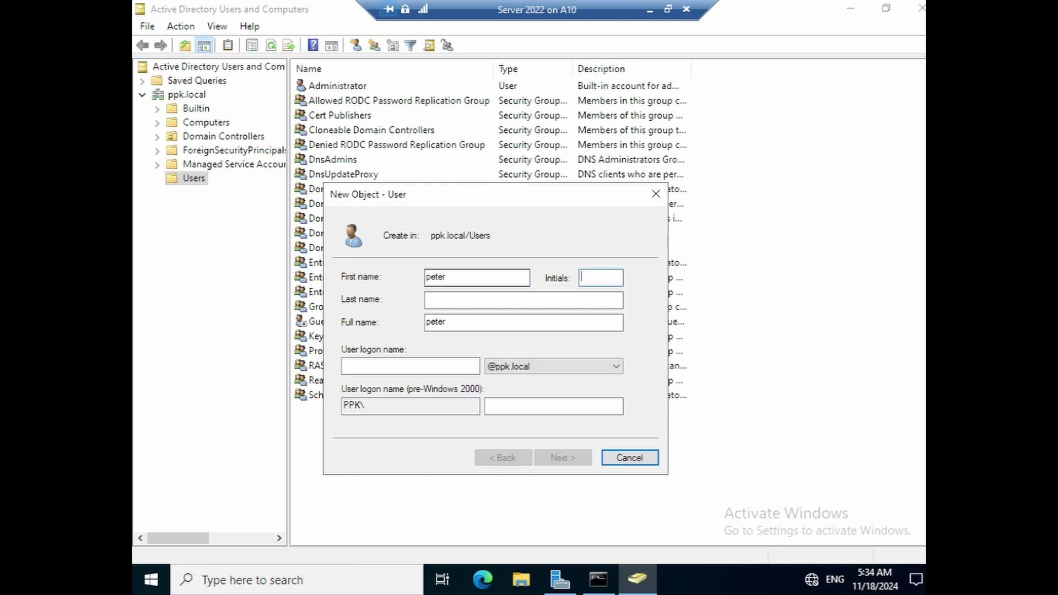
{"action": "key", "text": "Tab"}
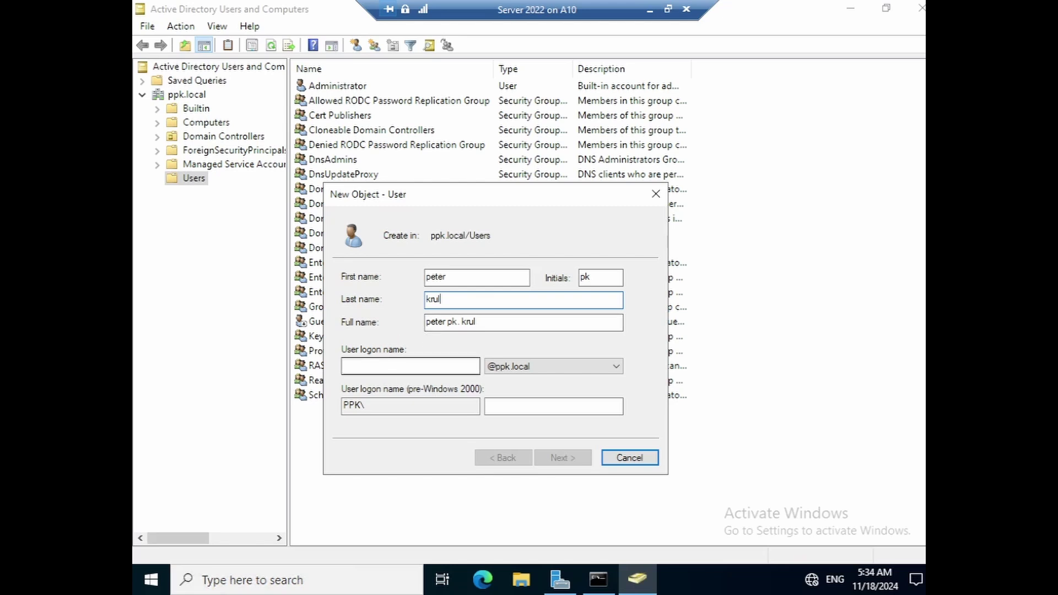
{"action": "left_click", "coordinate": [380, 366]}
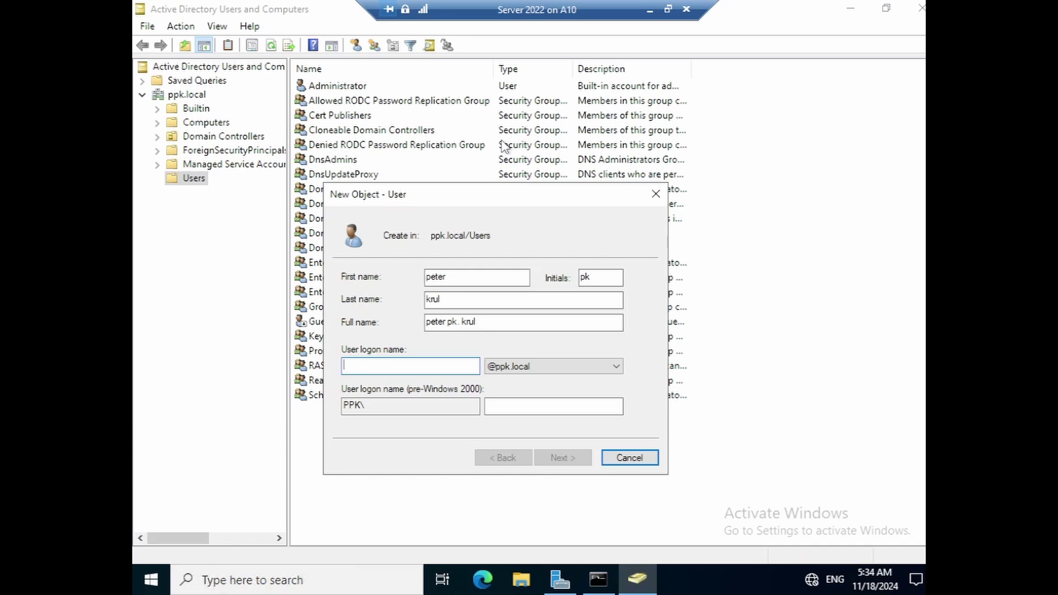
{"action": "type", "text": "pk"}
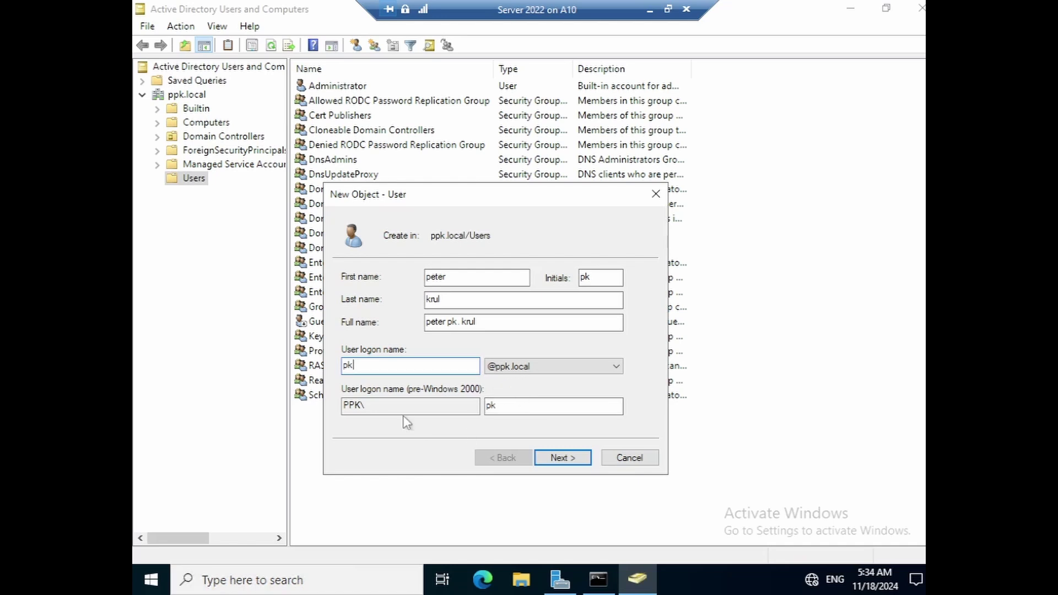
{"action": "left_click", "coordinate": [581, 366]}
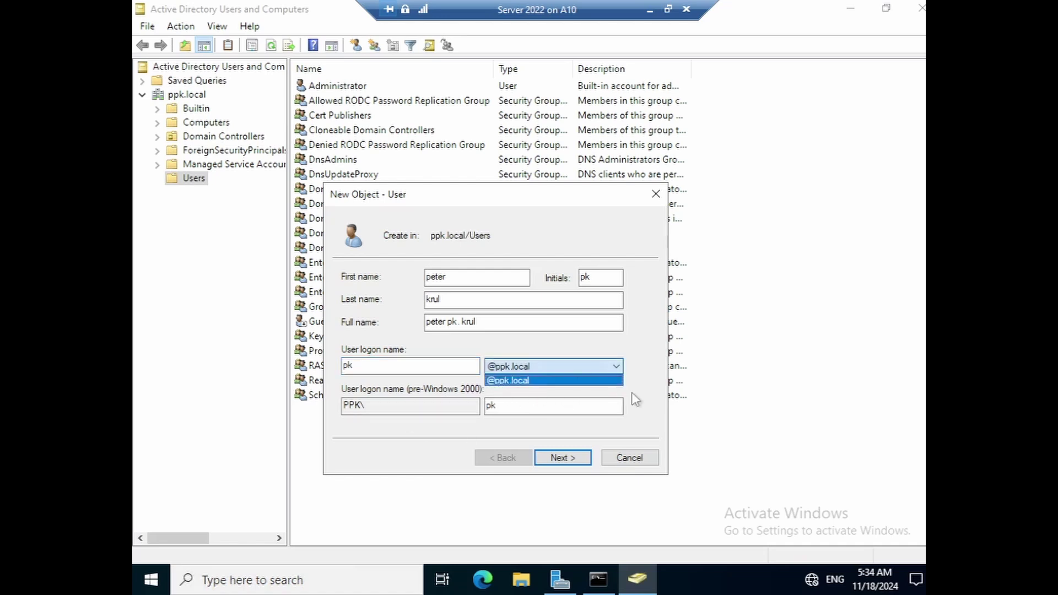
{"action": "left_click", "coordinate": [652, 387]}
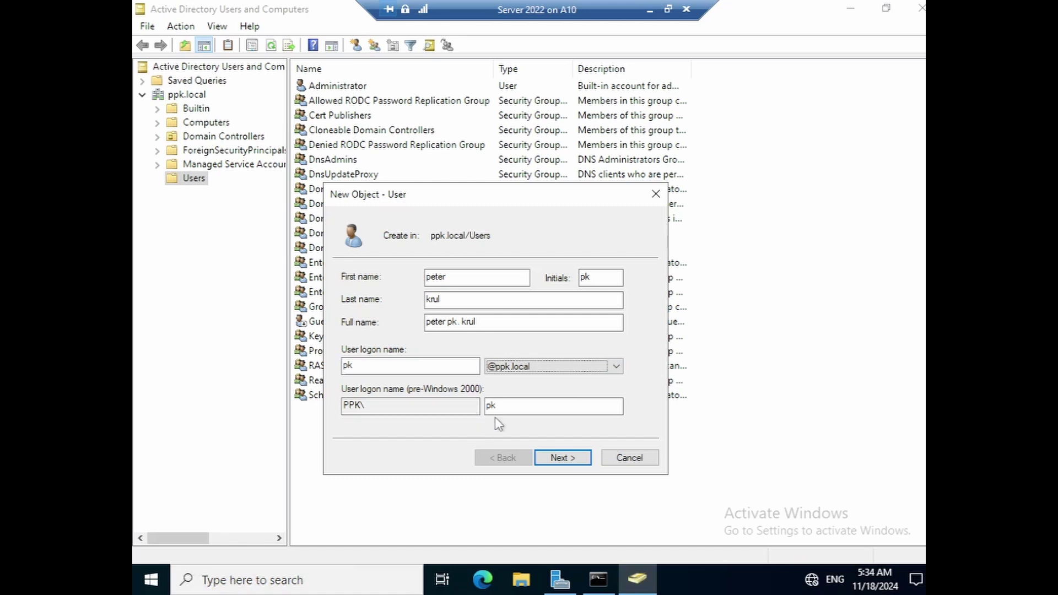
{"action": "left_click", "coordinate": [558, 459]}
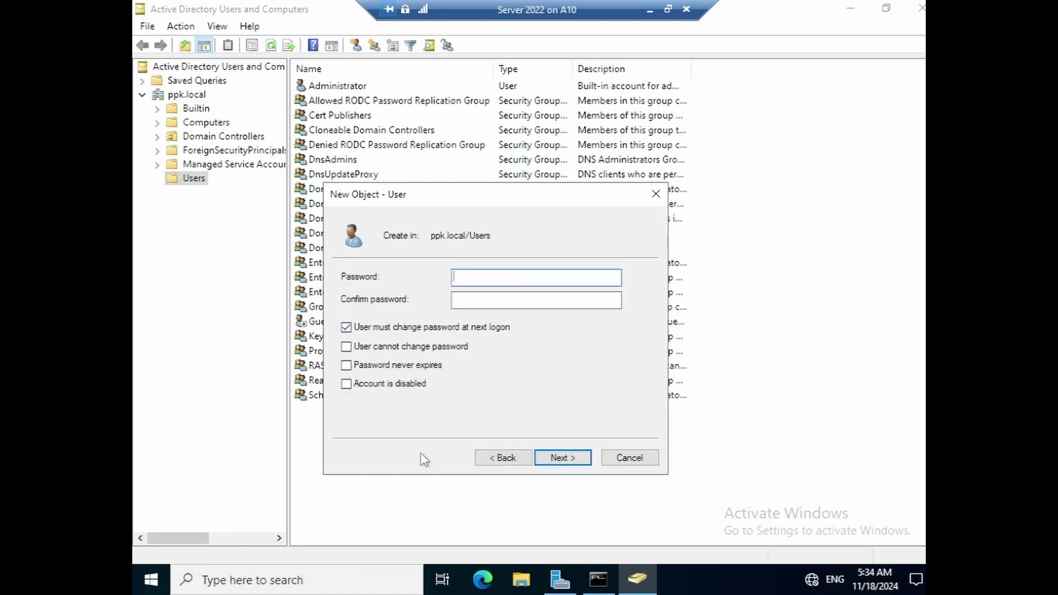
- Enter a password and attempt to finish, dismissing the password-policy error
{"action": "type", "text": "P"}
{"action": "key", "text": "Tab"}
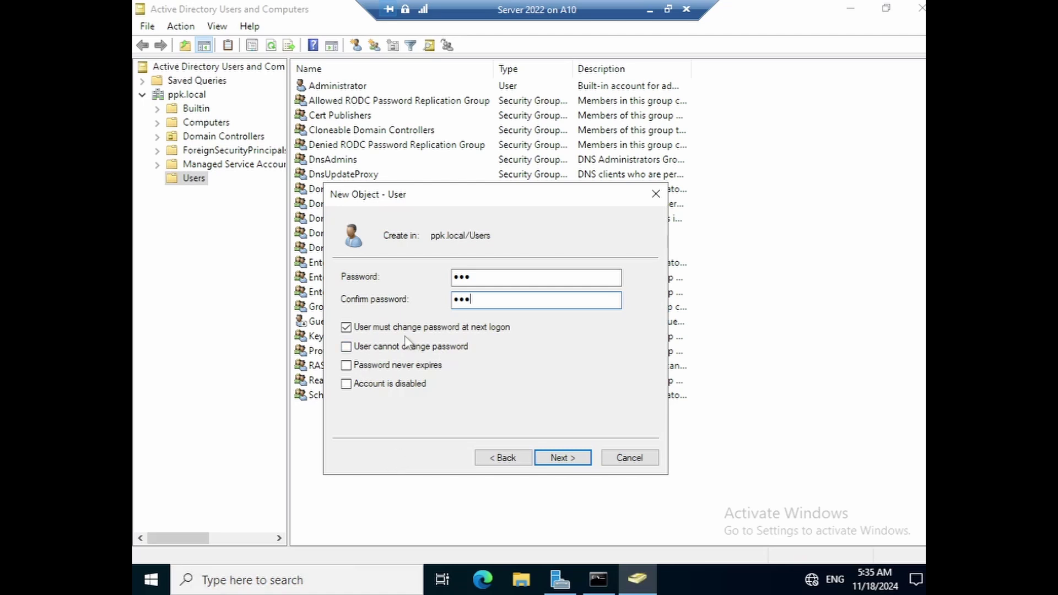
{"action": "left_click", "coordinate": [544, 462]}
{"action": "left_click", "coordinate": [556, 459]}
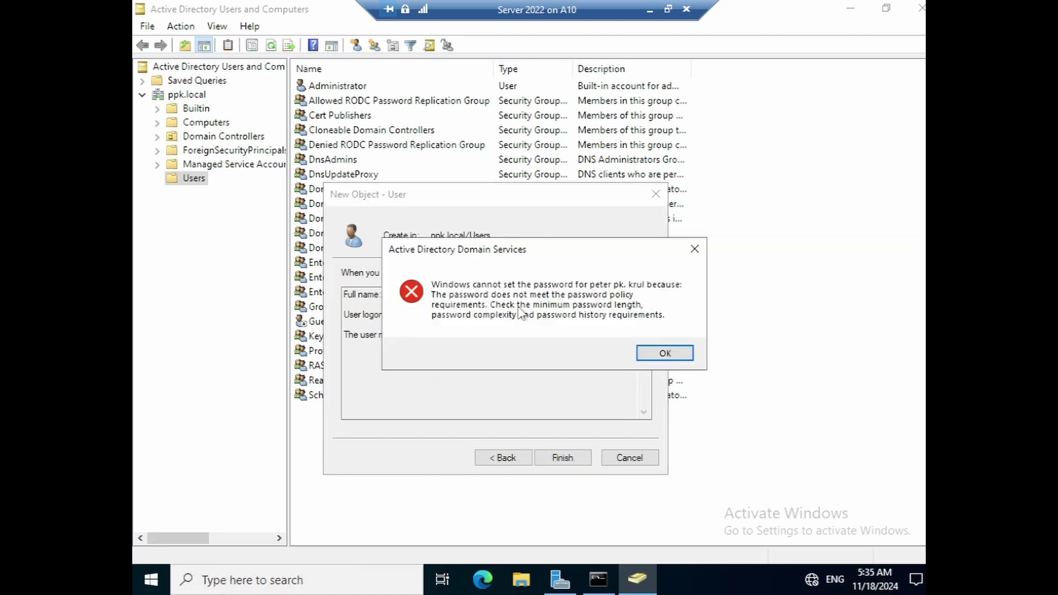
{"action": "left_click", "coordinate": [653, 354]}
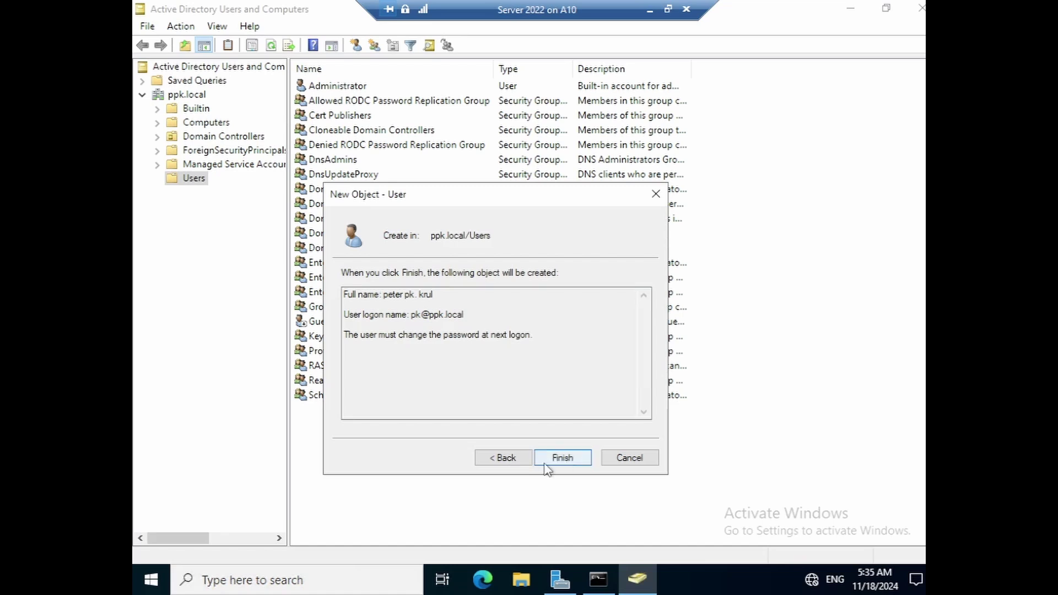
- Return to the password page, re-enter and confirm the password, and finish creating the user
{"action": "left_click", "coordinate": [505, 461]}
{"action": "left_click", "coordinate": [468, 278]}
{"action": "left_click_drag", "start_coordinate": [471, 277], "coordinate": [378, 265]}
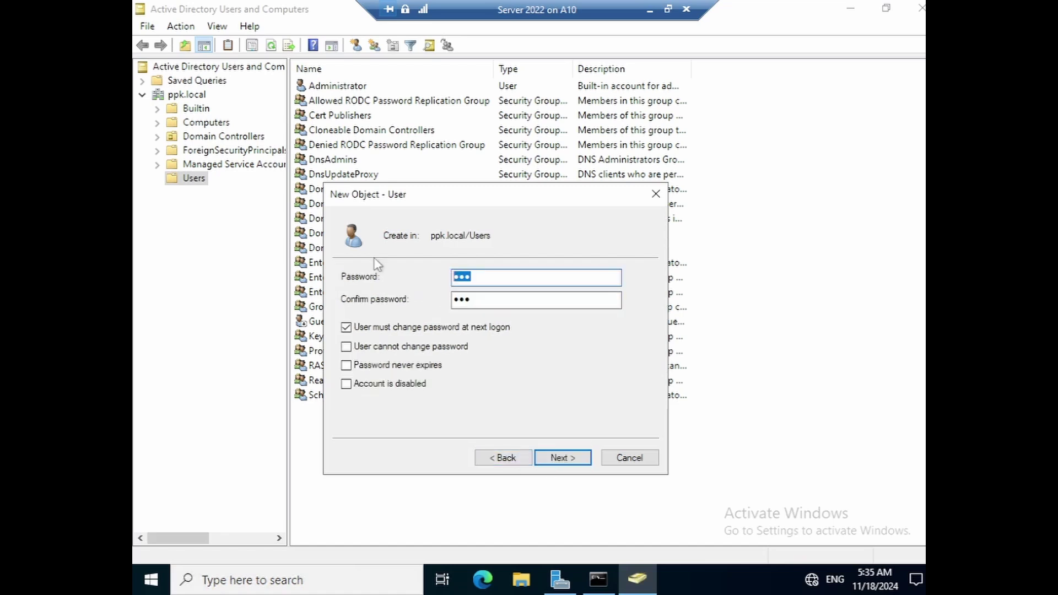
{"action": "type", "text": "P"}
{"action": "key", "text": "Tab"}
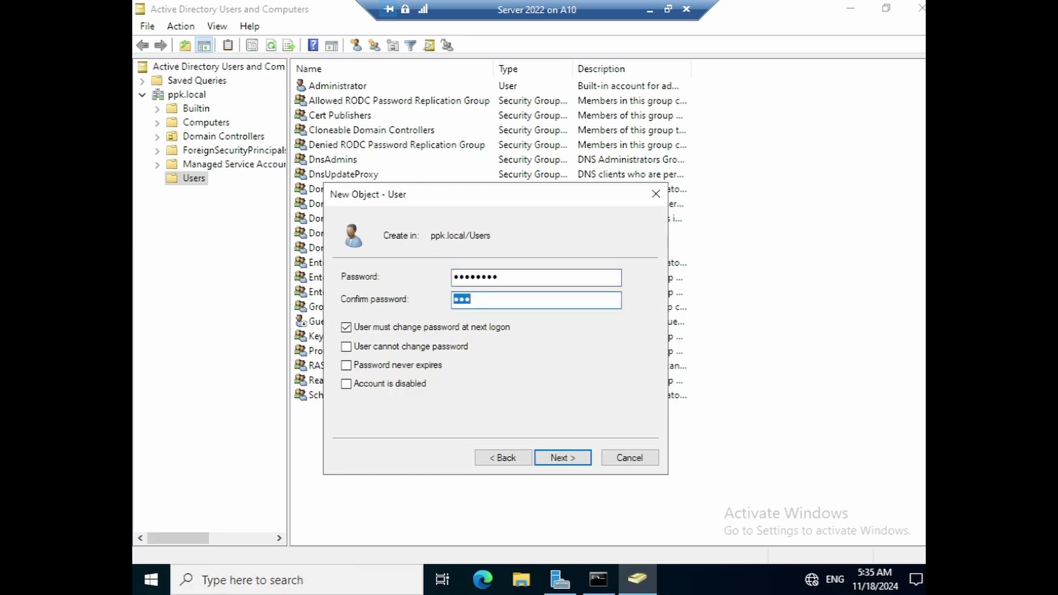
{"action": "type", "text": "P"}
{"action": "left_click", "coordinate": [551, 458]}
{"action": "left_click", "coordinate": [542, 462]}
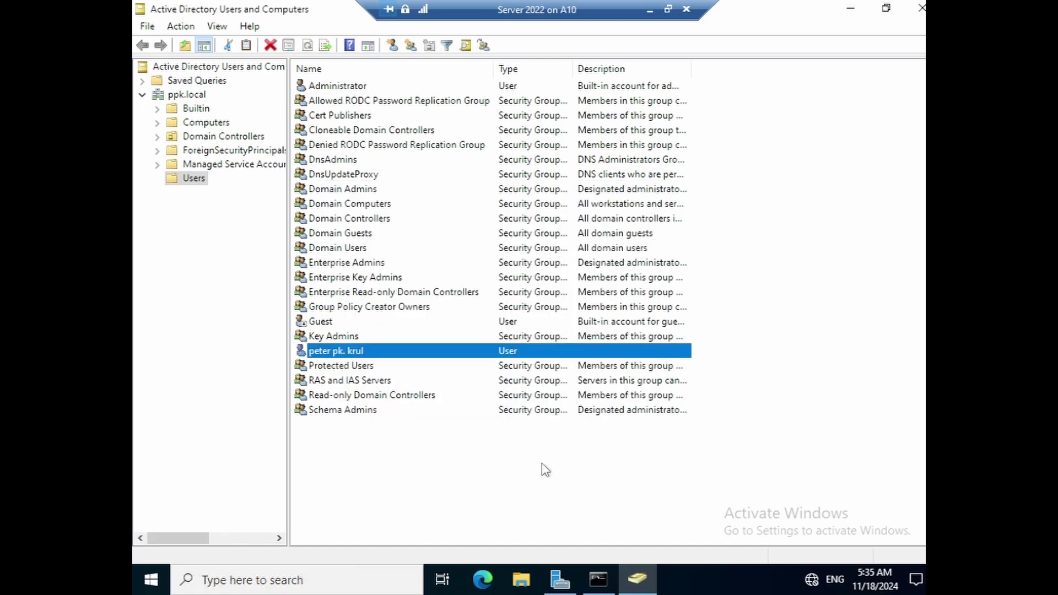
- Open the new user's Properties at the Member Of tab, showing only Domain Users
{"action": "right_click", "coordinate": [363, 354]}
{"action": "left_click", "coordinate": [358, 353]}
{"action": "double_click", "coordinate": [359, 353]}
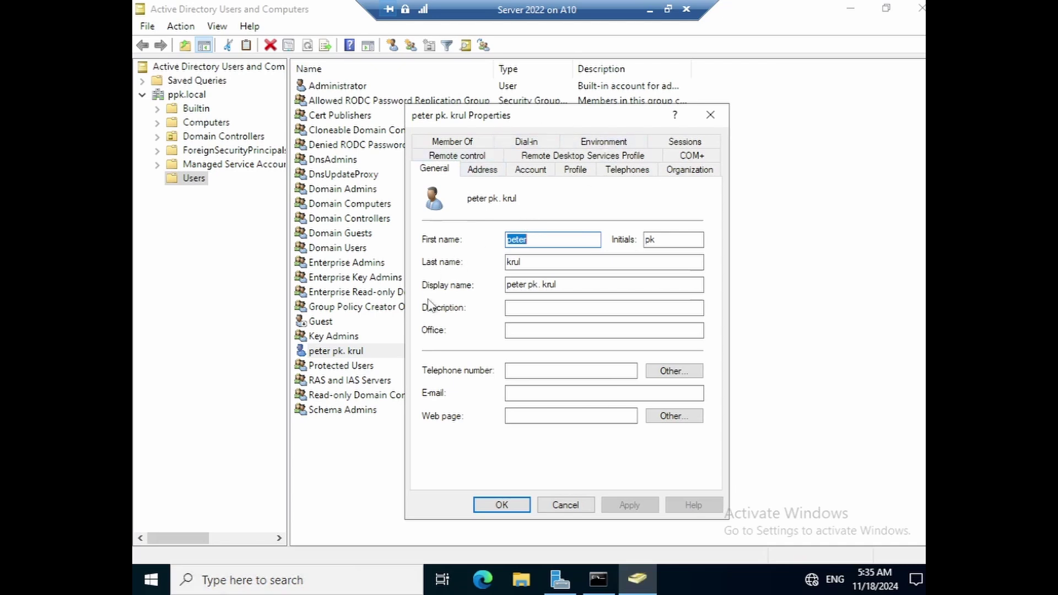
{"action": "left_click", "coordinate": [508, 308]}
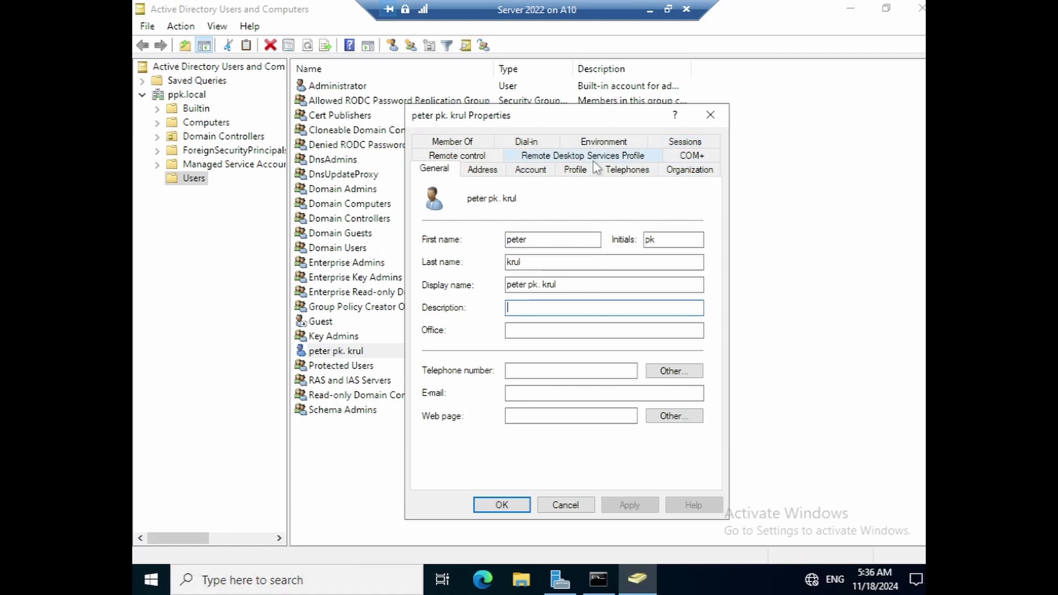
{"action": "left_click", "coordinate": [479, 143]}
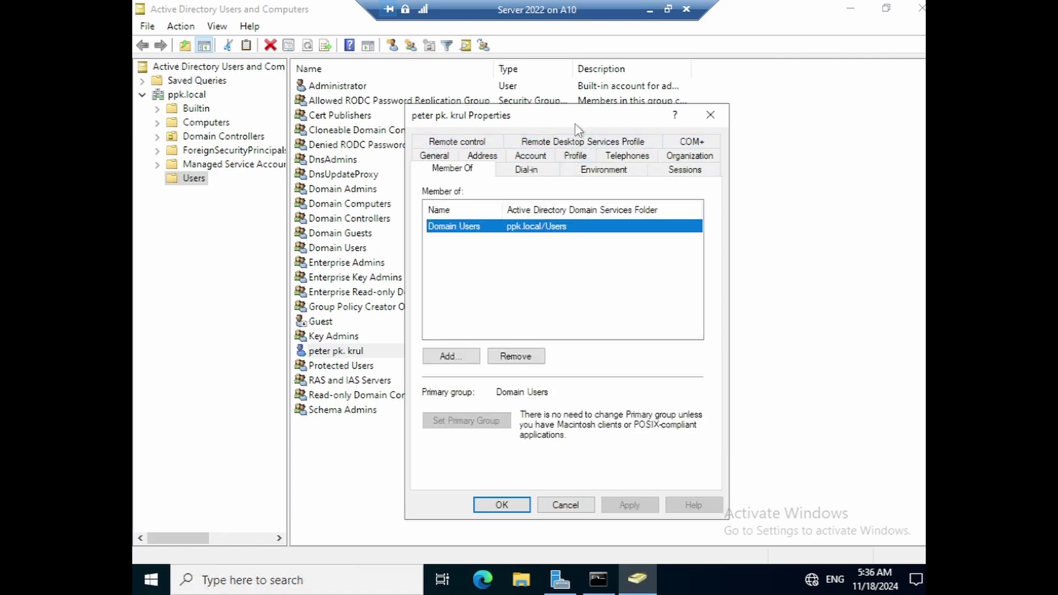
{"action": "mouse_move", "coordinate": [574, 124]}
{"action": "left_mouse_down"}
{"action": "mouse_move", "coordinate": [541, 113]}
{"action": "mouse_move", "coordinate": [573, 109]}
{"action": "left_mouse_up"}
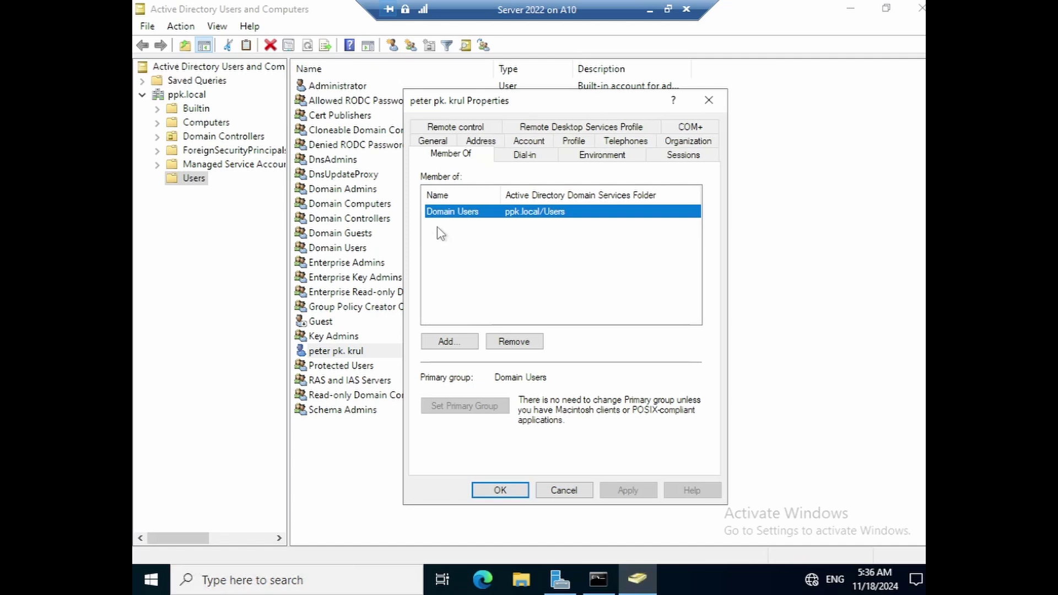
- Add the Administrators group to the user's memberships, resolving the name with Check Names
{"action": "left_click", "coordinate": [449, 341]}
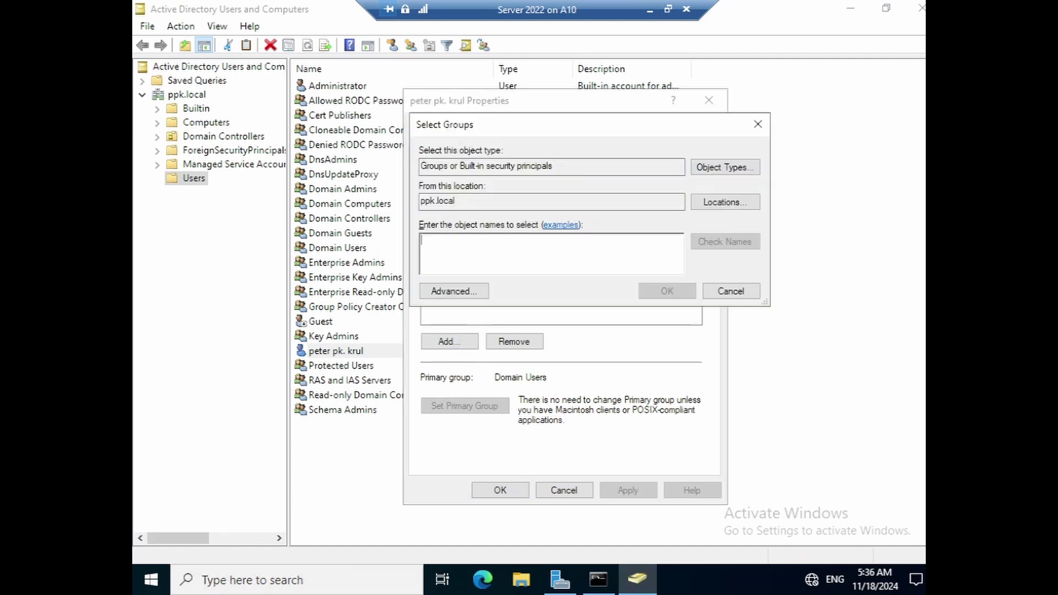
{"action": "type", "text": "admin"}
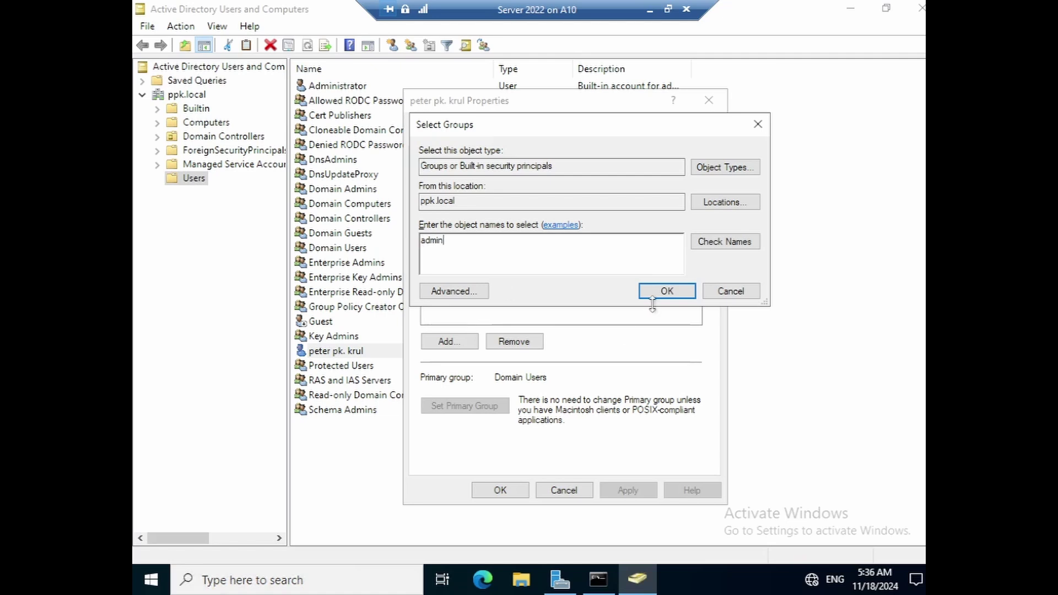
{"action": "left_click", "coordinate": [738, 241]}
{"action": "left_click", "coordinate": [654, 297]}
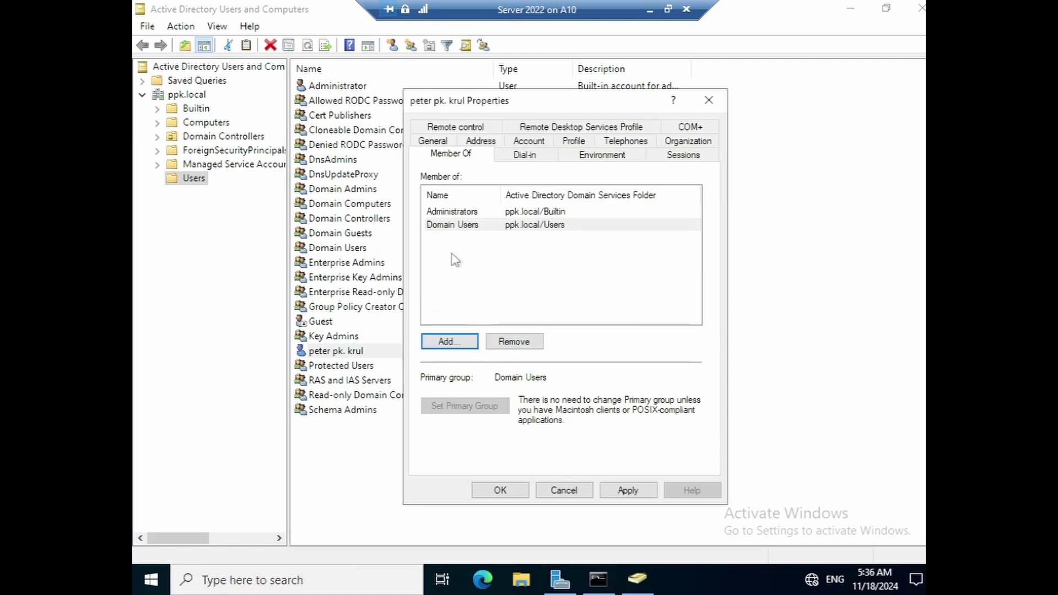
- Review the Administrators group's property tabs, close them, then apply and save the user's properties
{"action": "double_click", "coordinate": [465, 213]}
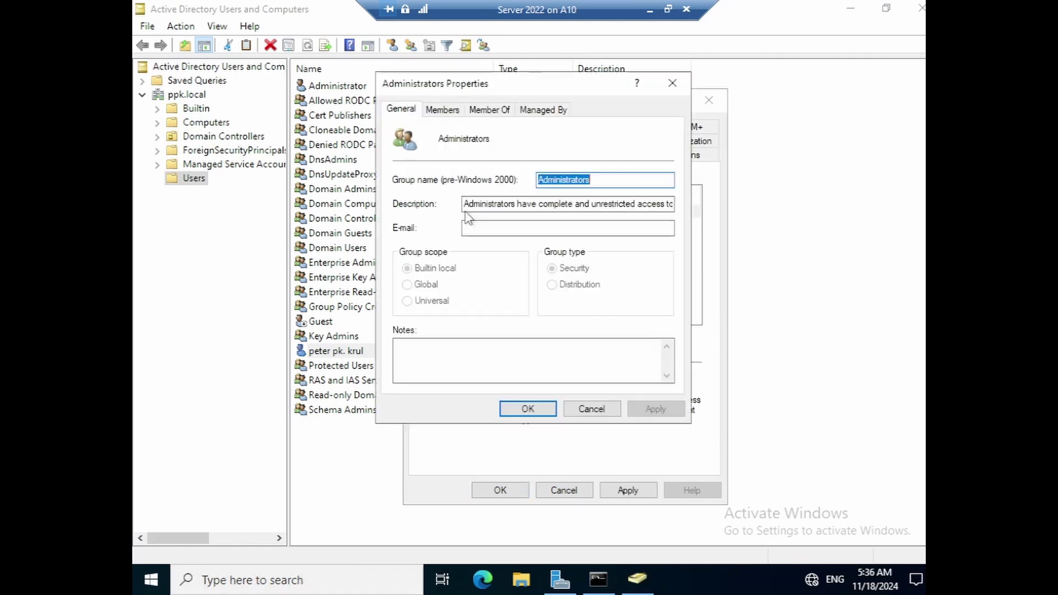
{"action": "left_click", "coordinate": [451, 112]}
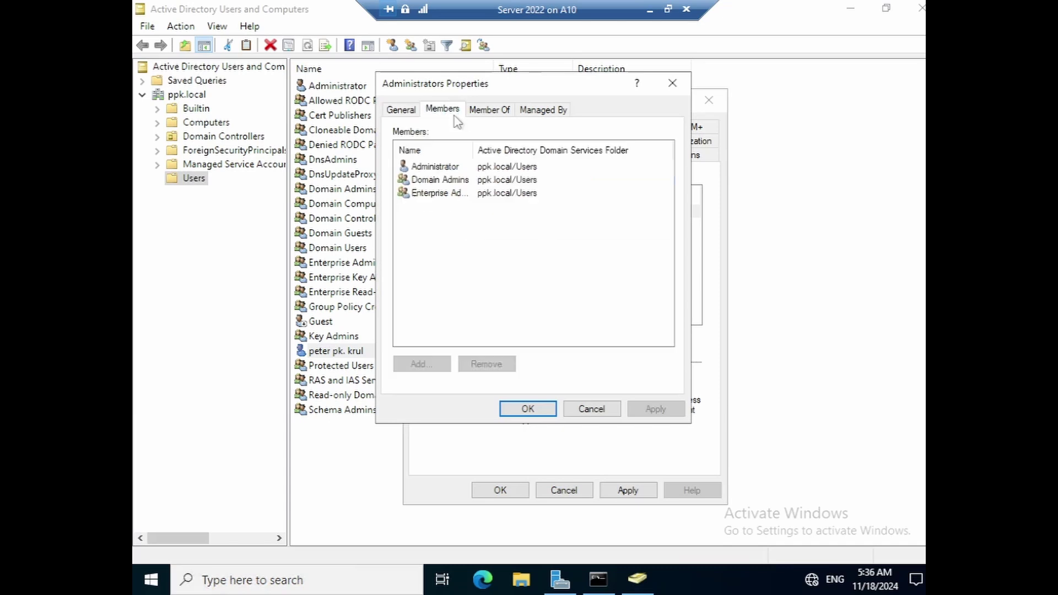
{"action": "left_click", "coordinate": [499, 113]}
{"action": "left_click", "coordinate": [538, 115]}
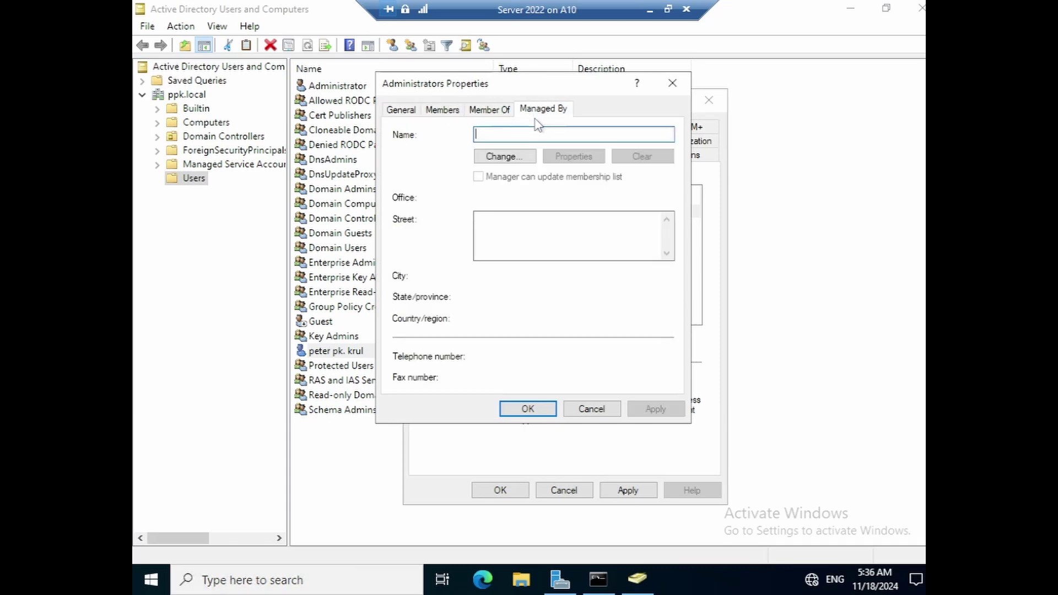
{"action": "left_click", "coordinate": [410, 113]}
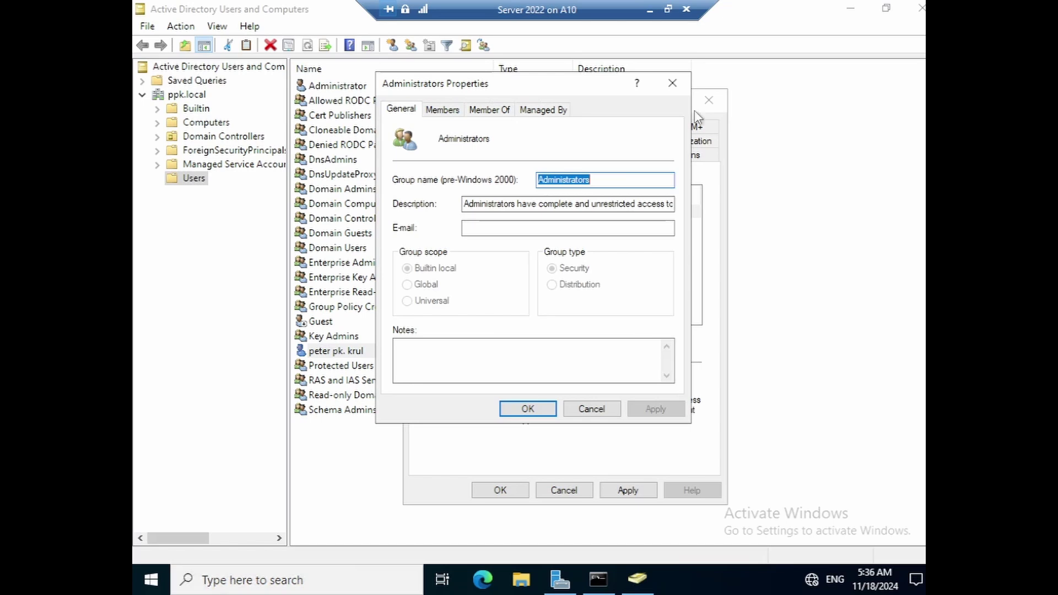
{"action": "left_click", "coordinate": [672, 83]}
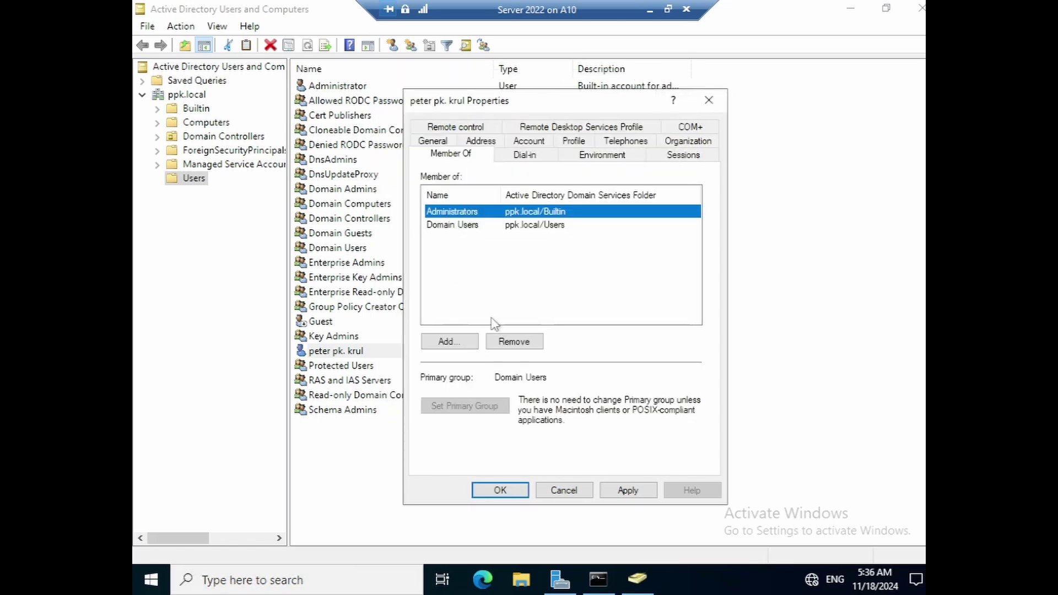
{"action": "left_click", "coordinate": [611, 494]}
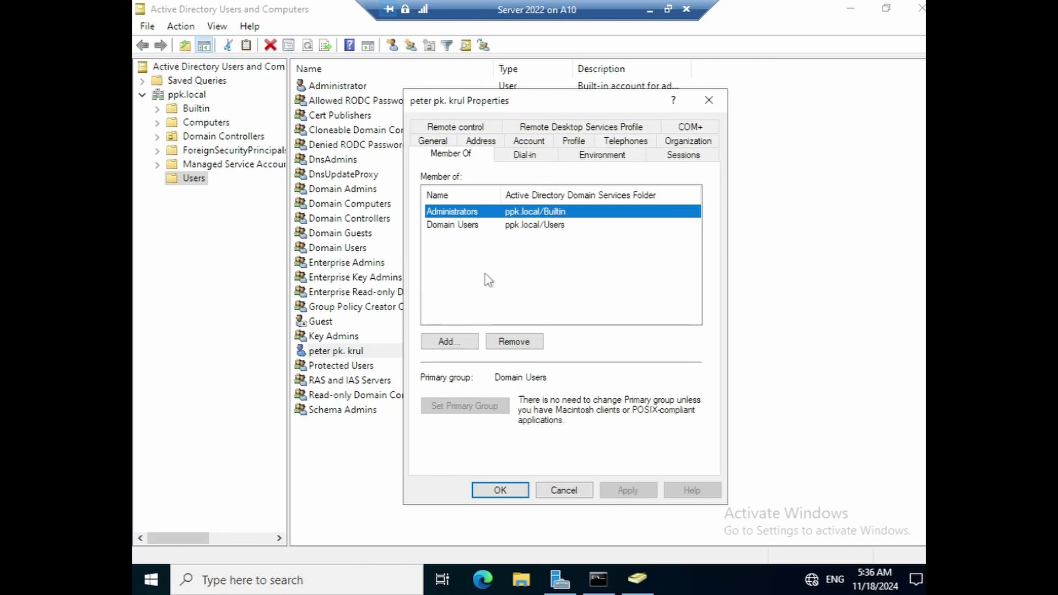
{"action": "left_click", "coordinate": [500, 490]}
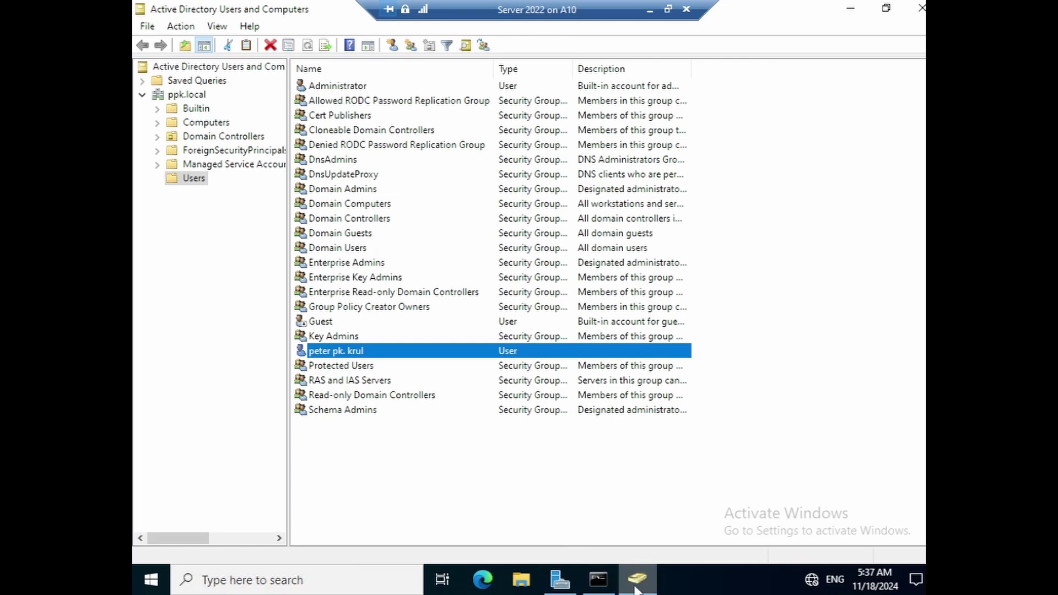
{"action": "mouse_move", "coordinate": [569, 590]}
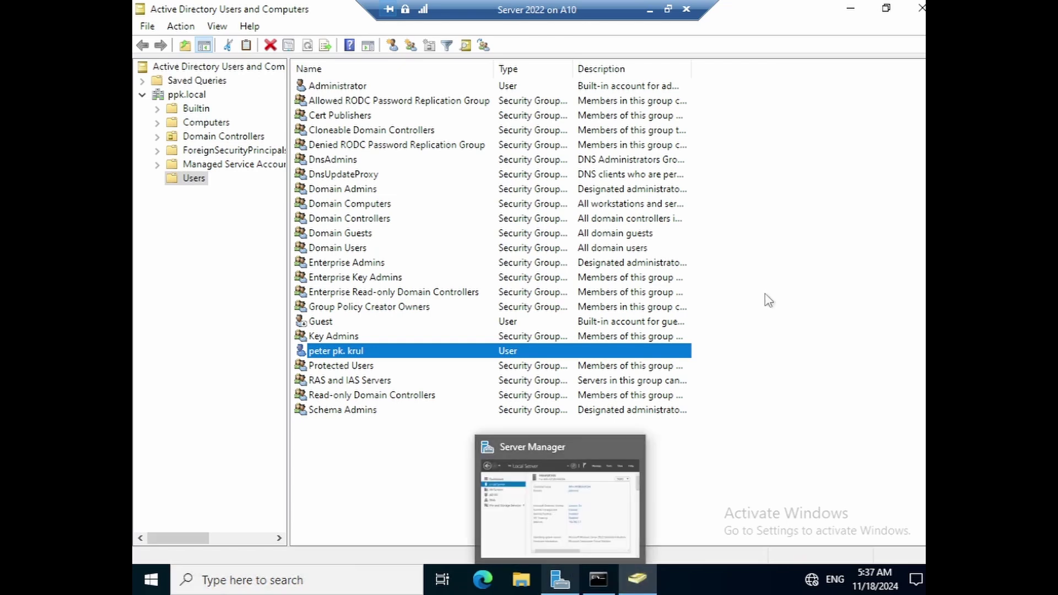
- Switch from the server VM to the Windows Enterprise VM in full screen
{"action": "left_click", "coordinate": [650, 10]}
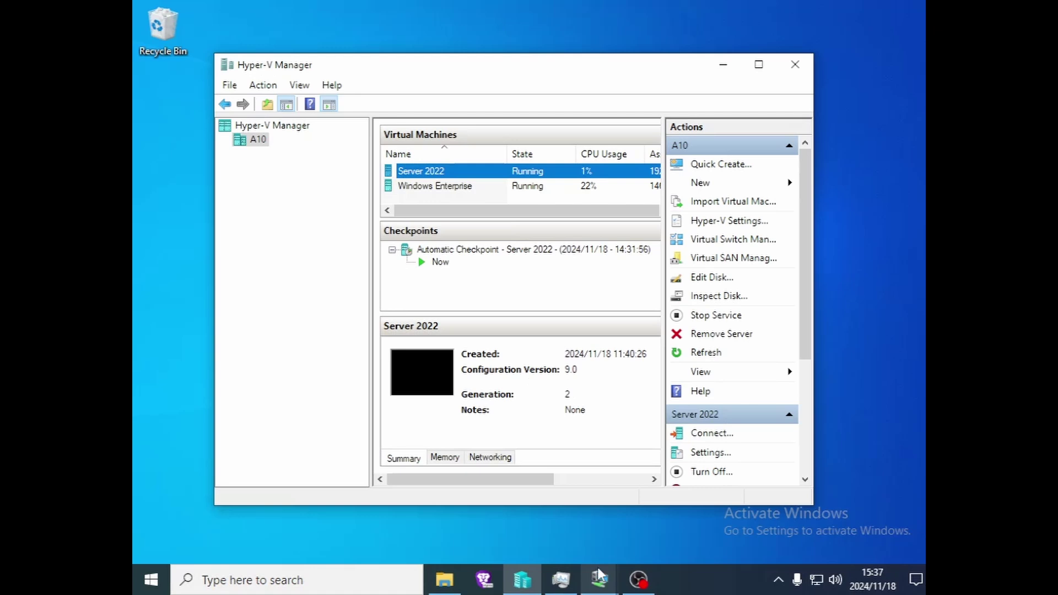
{"action": "mouse_move", "coordinate": [599, 576]}
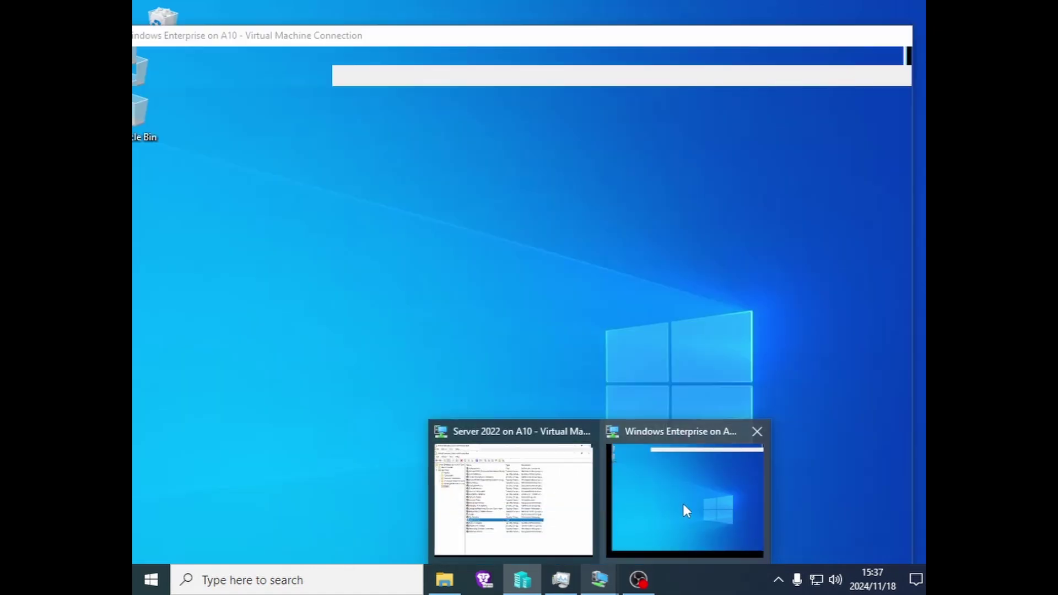
{"action": "left_click", "coordinate": [684, 504]}
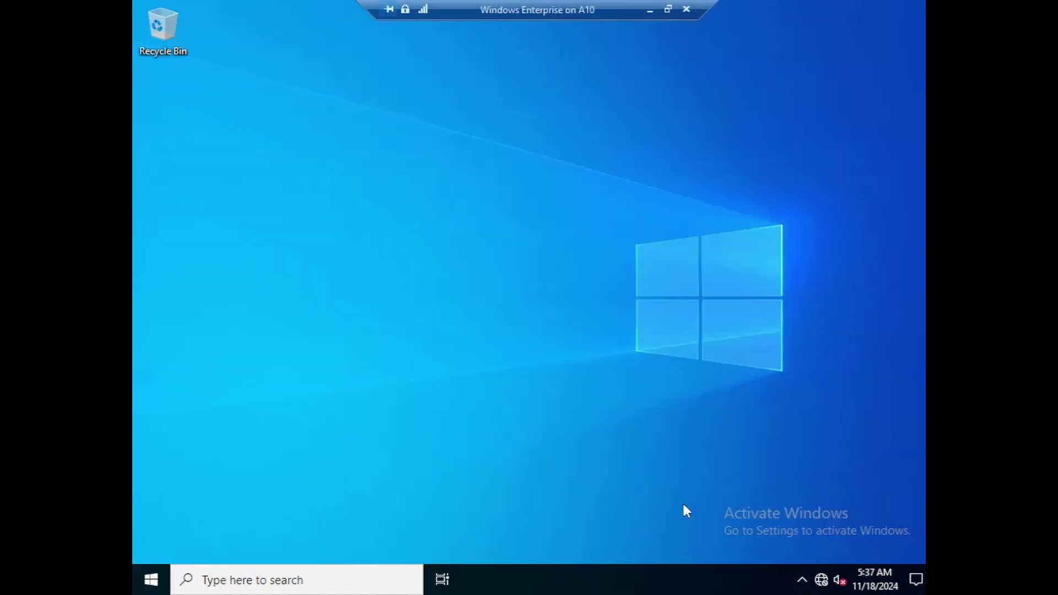
{"action": "left_click", "coordinate": [650, 10]}
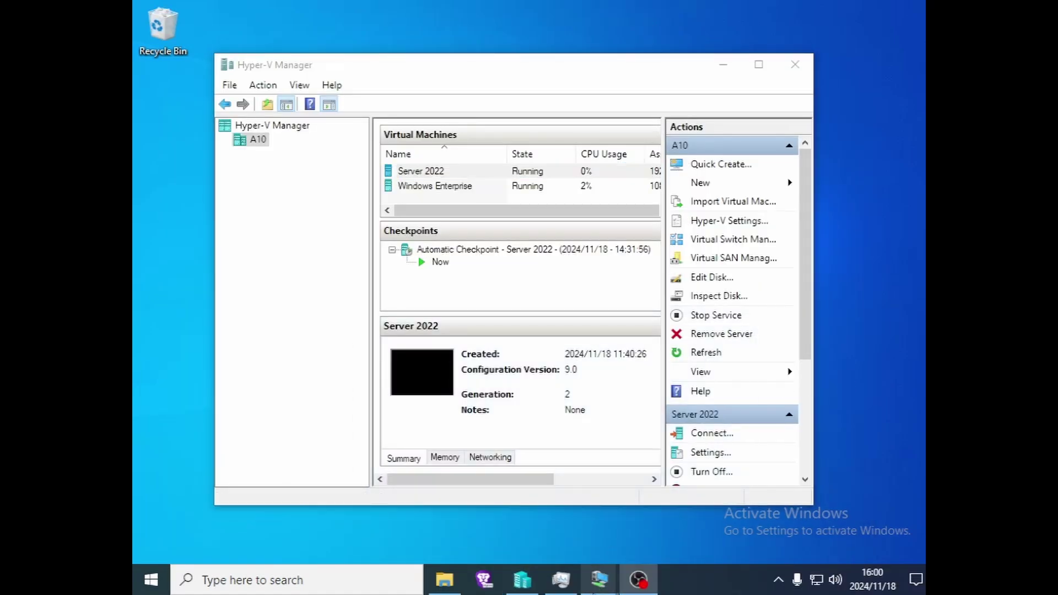
{"action": "mouse_move", "coordinate": [599, 579]}
{"action": "left_click", "coordinate": [670, 518]}
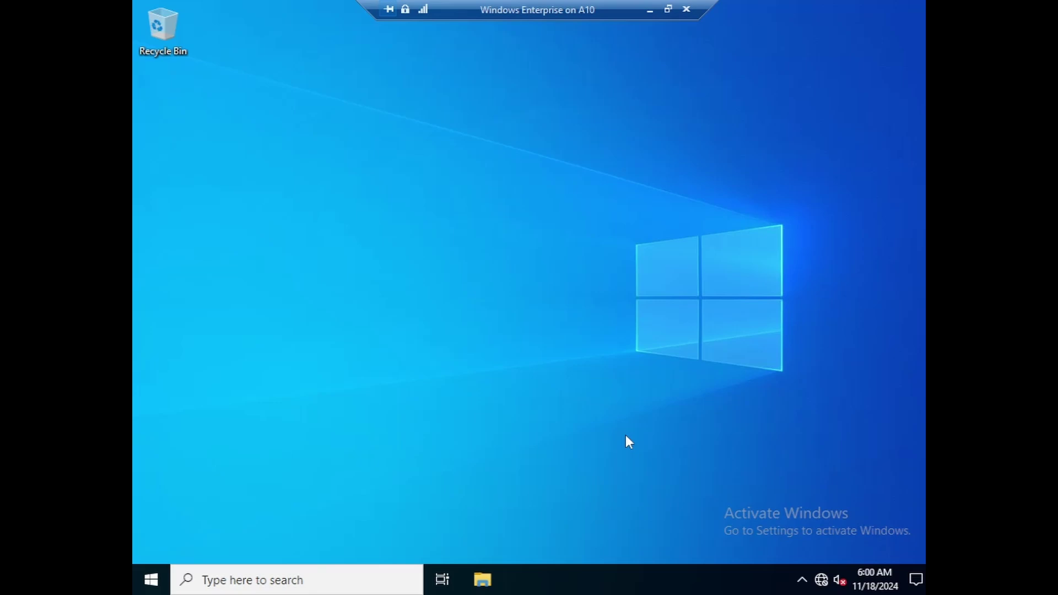
- Open This PC's properties from File Explorer to show the About page's specifications
{"action": "key", "text": "super+e"}
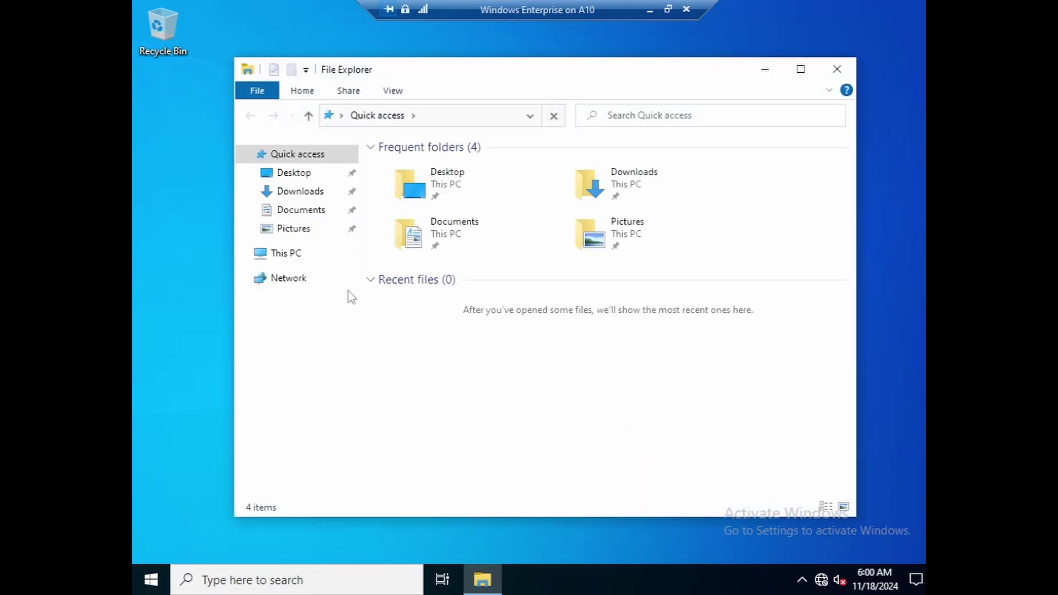
{"action": "right_click", "coordinate": [291, 253]}
{"action": "left_click", "coordinate": [328, 461]}
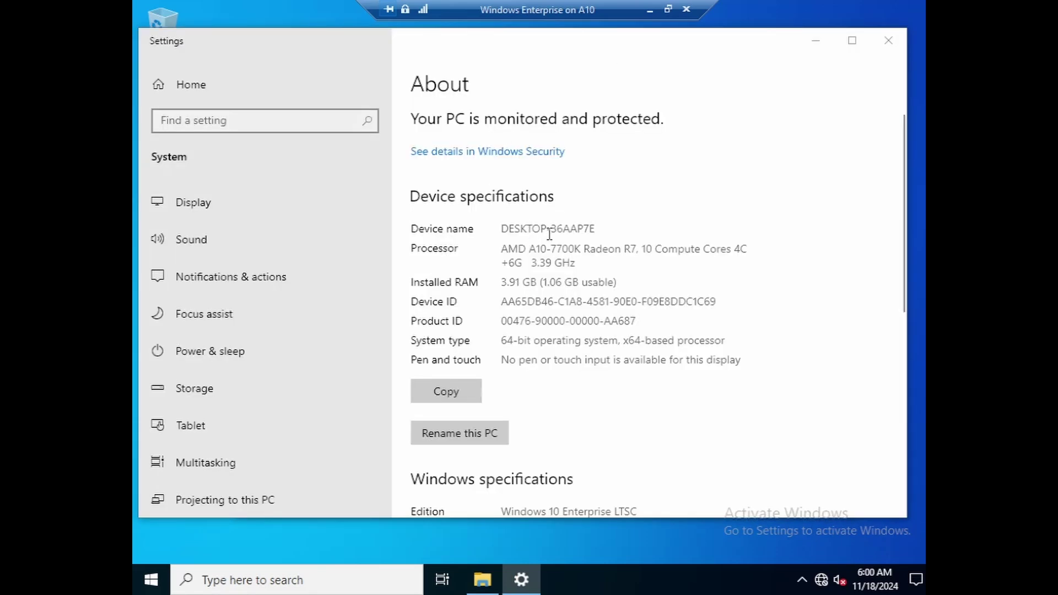
{"action": "scroll", "coordinate": [602, 278], "scroll_direction": "down", "scroll_amount": 10}
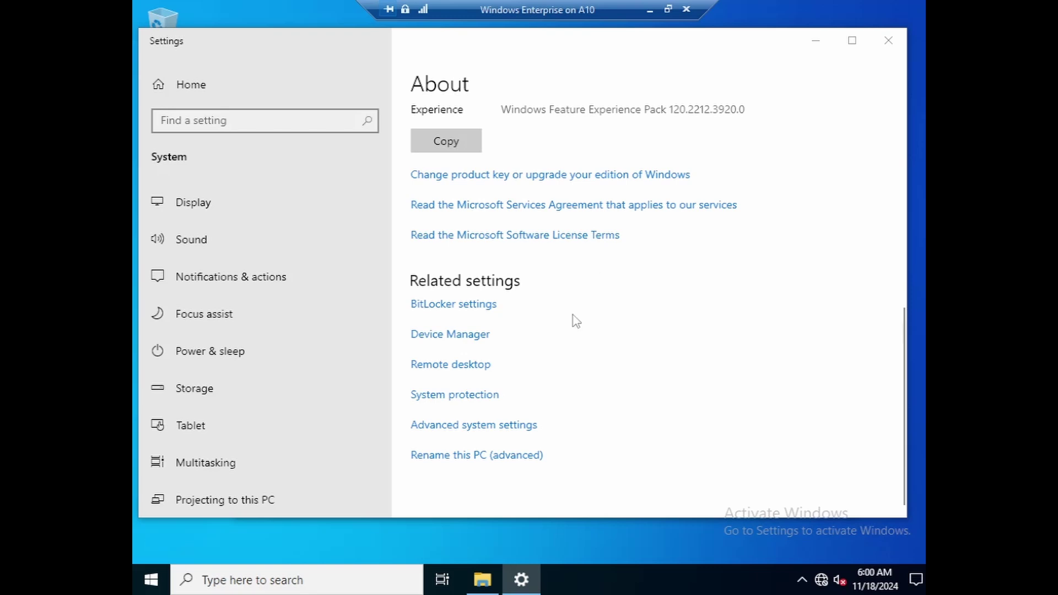
- Open System Properties' computer name settings, closing Settings and File Explorer
{"action": "left_click", "coordinate": [470, 429]}
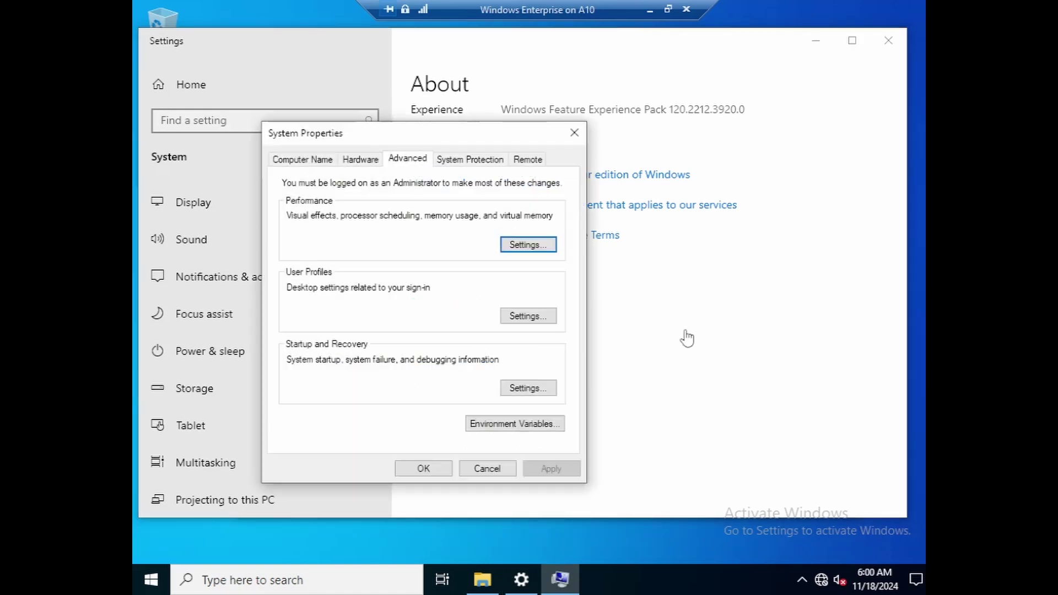
{"action": "left_click_drag", "start_coordinate": [412, 134], "coordinate": [496, 130]}
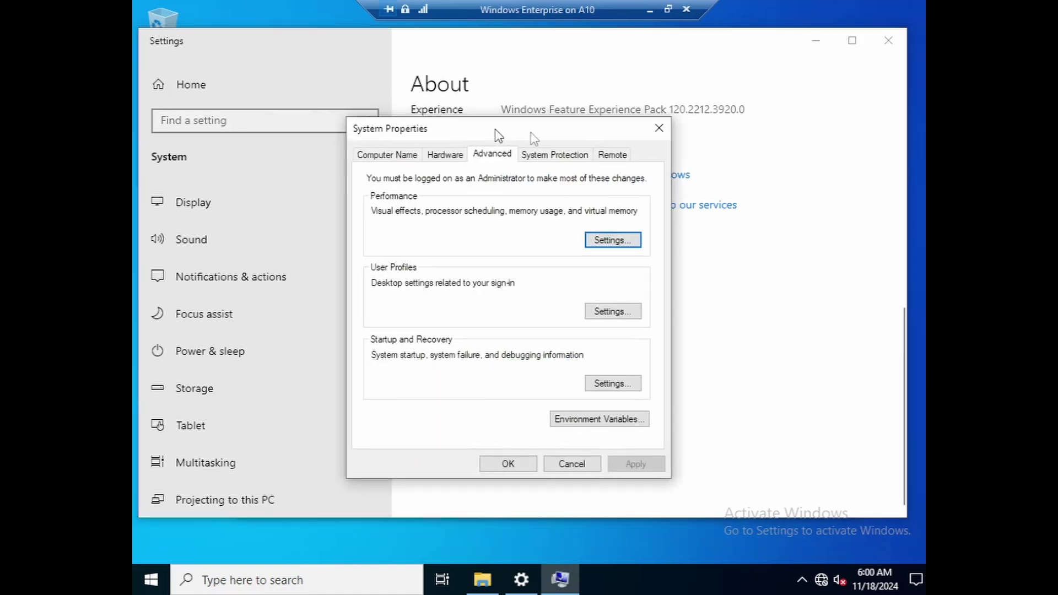
{"action": "left_click", "coordinate": [888, 40]}
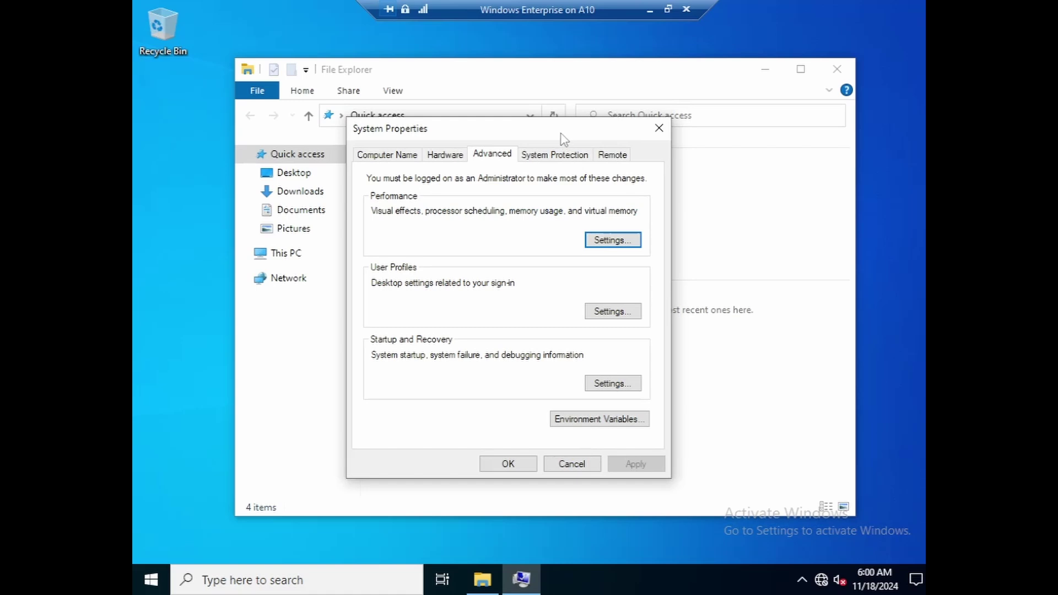
{"action": "left_click_drag", "start_coordinate": [560, 134], "coordinate": [550, 120]}
{"action": "left_click", "coordinate": [837, 75]}
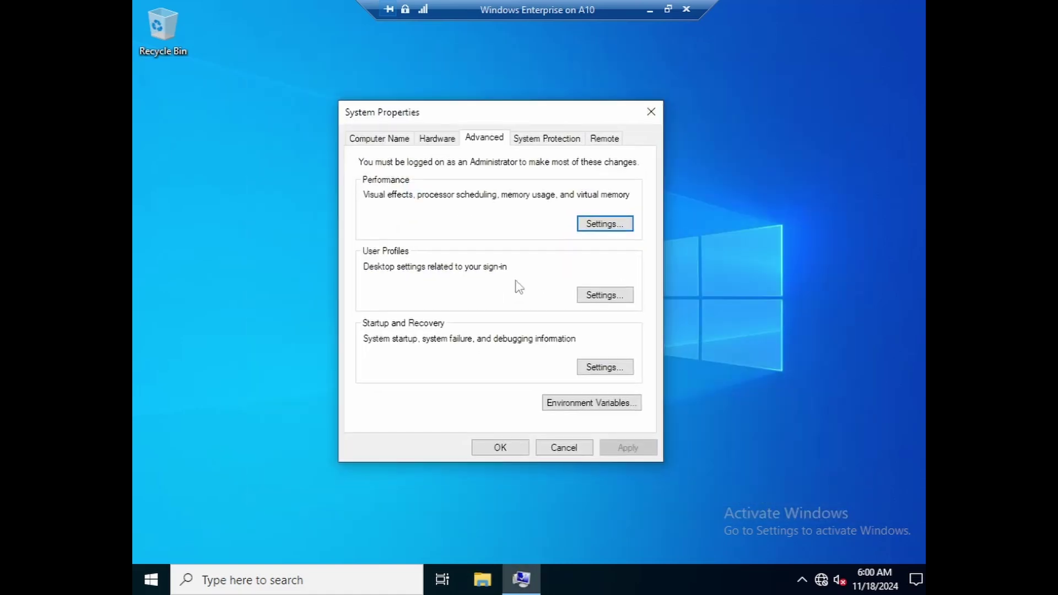
{"action": "left_click", "coordinate": [376, 140]}
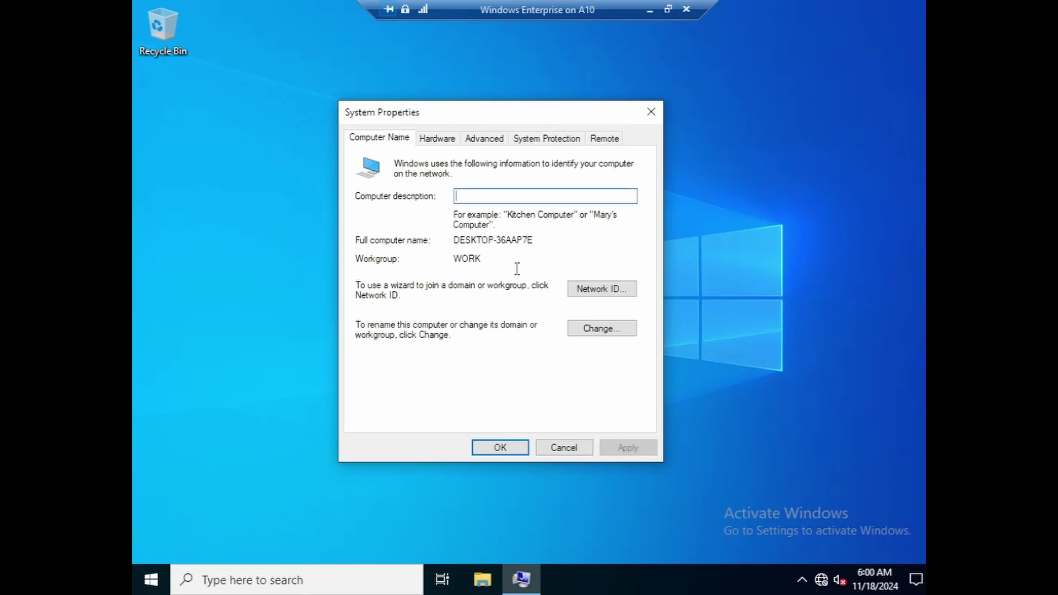
{"action": "left_click", "coordinate": [604, 329]}
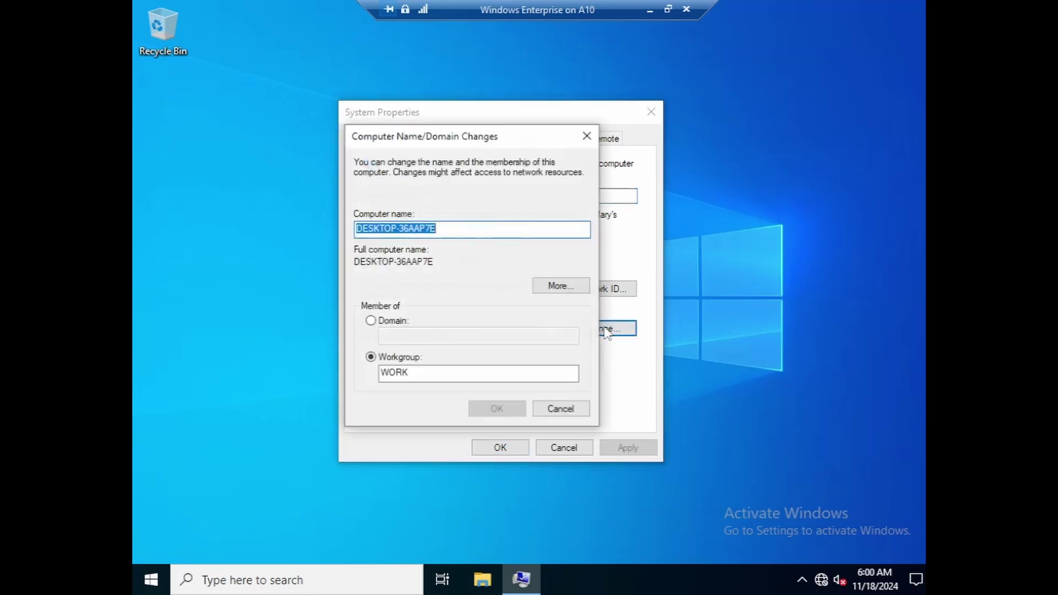
- Make the computer a member of the ppk.local domain
{"action": "left_click", "coordinate": [382, 326]}
{"action": "left_click", "coordinate": [414, 335]}
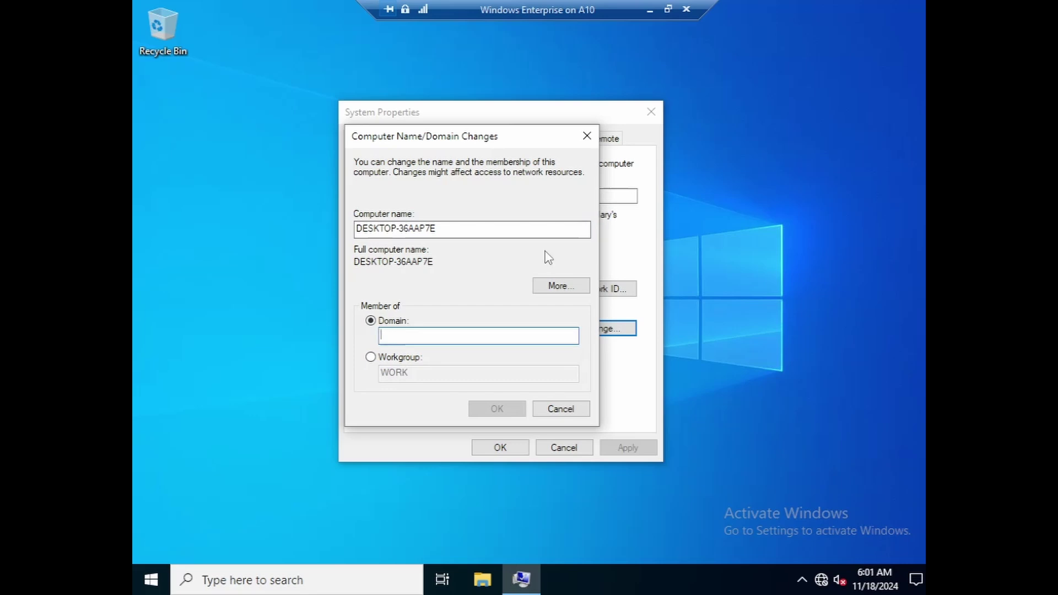
{"action": "type", "text": "ppk"}
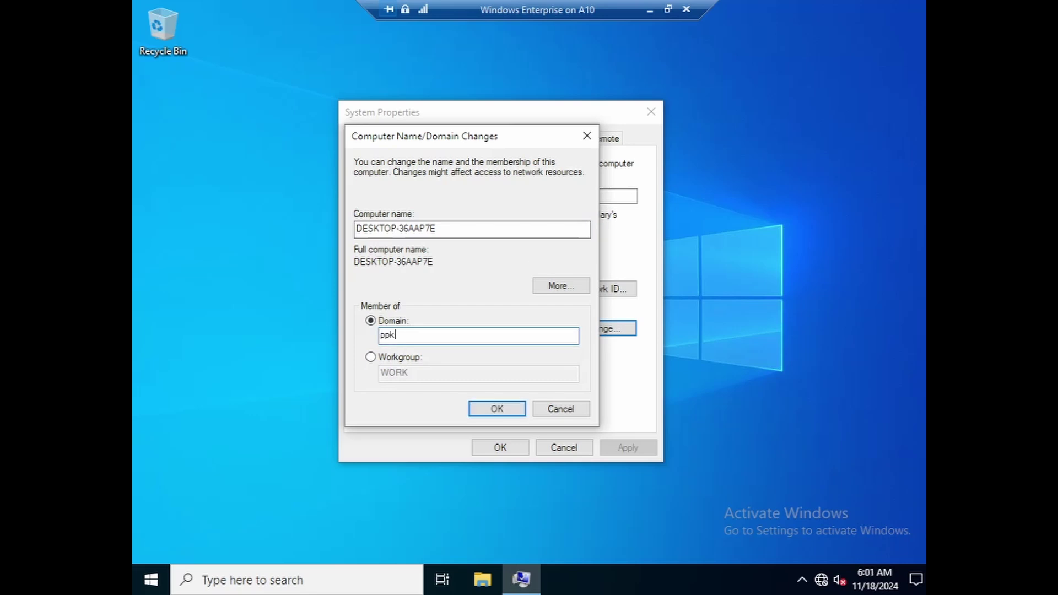
{"action": "type", "text": ".co"}
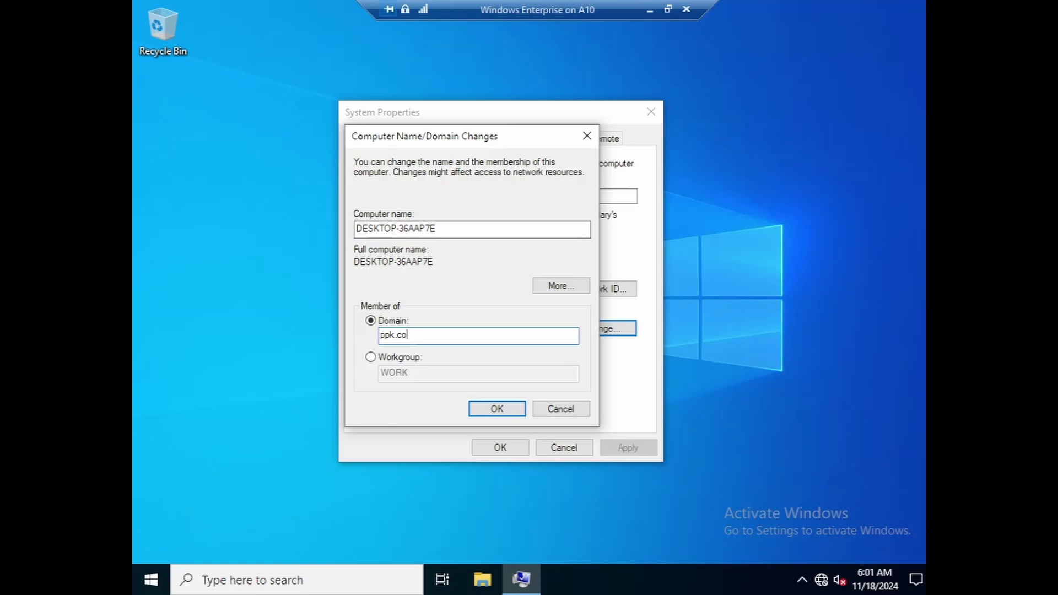
{"action": "key", "text": "BackSpace"}
{"action": "key", "text": "BackSpace"}
{"action": "type", "text": "local"}
{"action": "left_click", "coordinate": [494, 411]}
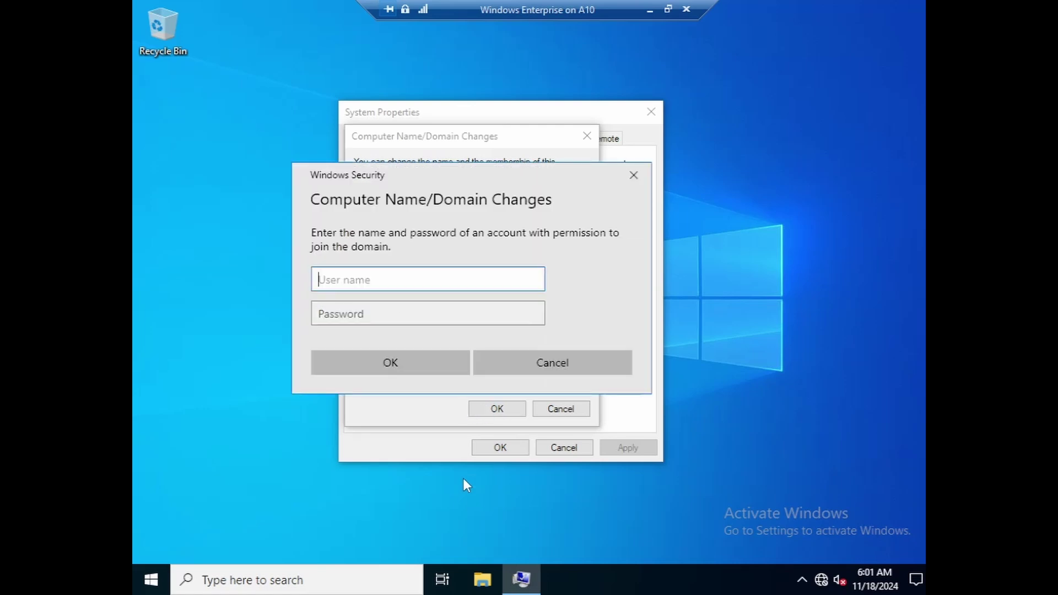
- Authenticate with domain admin credentials, acknowledge the welcome and restart notices, and close System Properties
{"action": "type", "text": "peter"}
{"action": "key", "text": "Tab"}
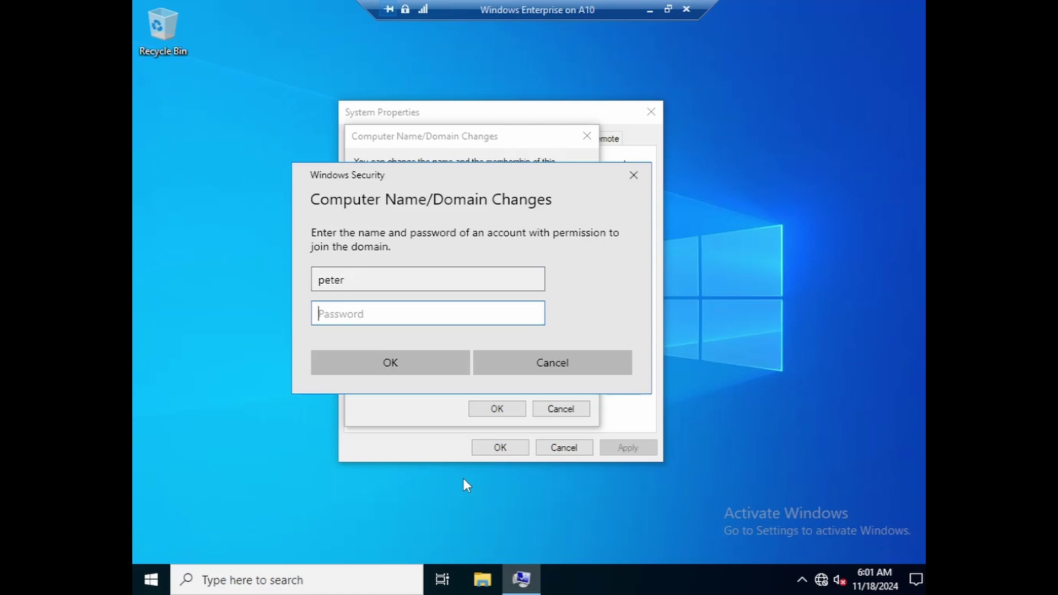
{"action": "type", "text": "•••••"}
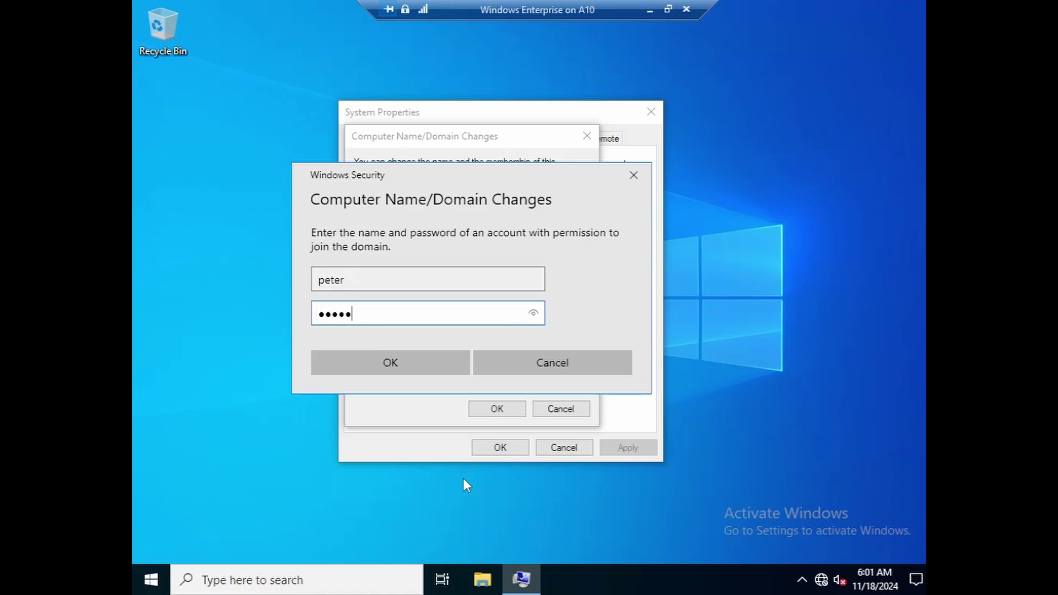
{"action": "type", "text": "•••"}
{"action": "left_click", "coordinate": [392, 361]}
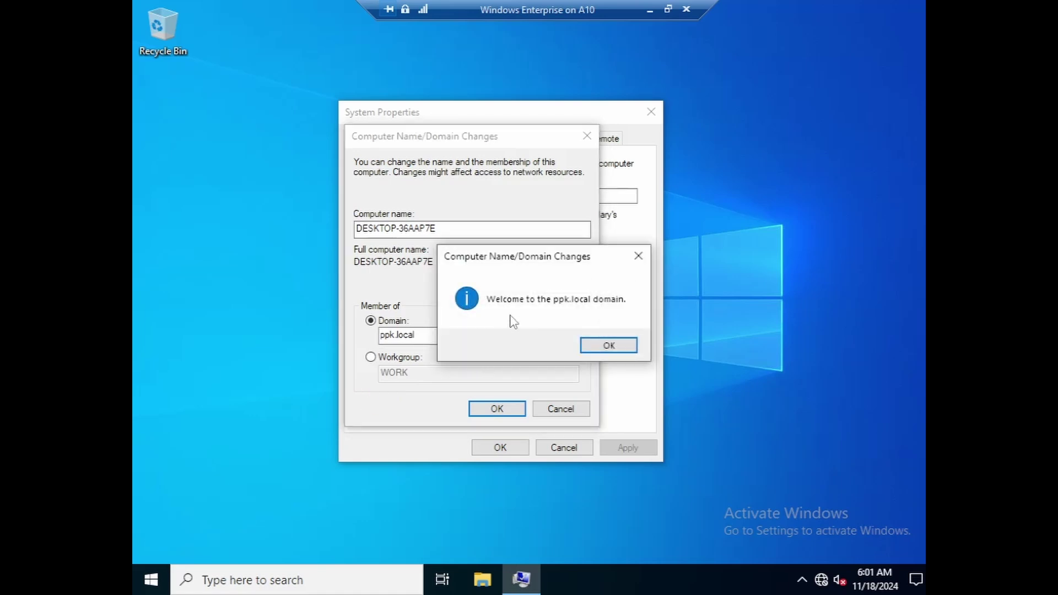
{"action": "left_click", "coordinate": [601, 358]}
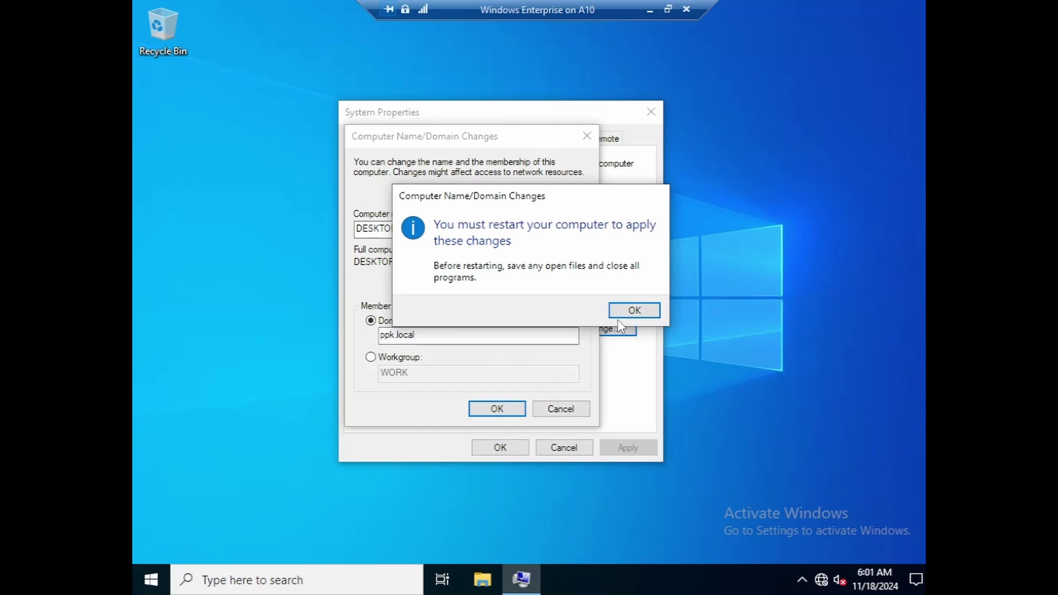
{"action": "left_click", "coordinate": [619, 314]}
{"action": "left_click", "coordinate": [500, 446]}
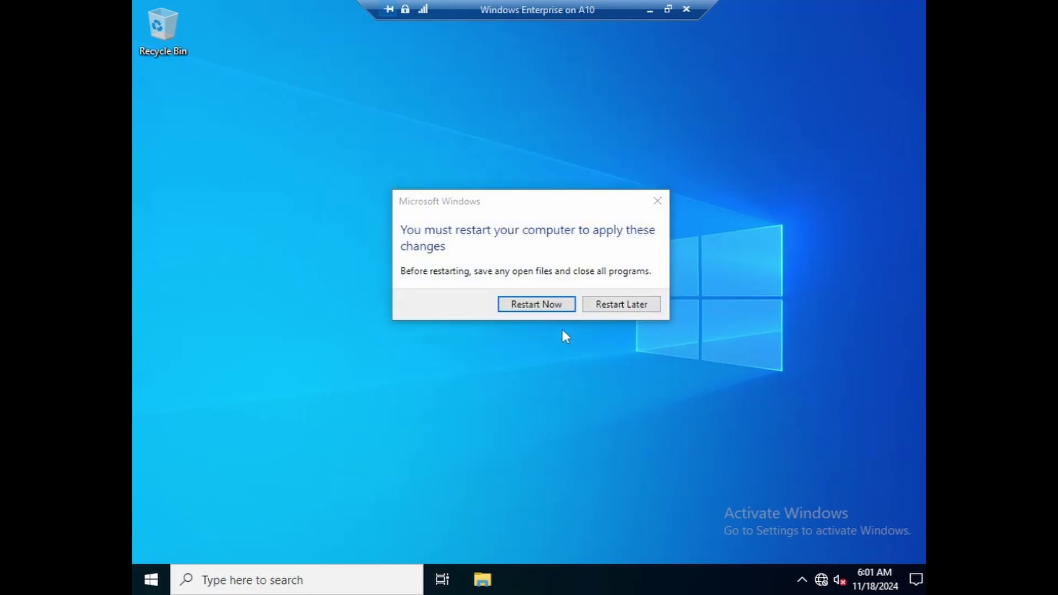
- Restart the client and try signing in under Other user with the domain user's name and password
{"action": "left_click", "coordinate": [553, 306]}
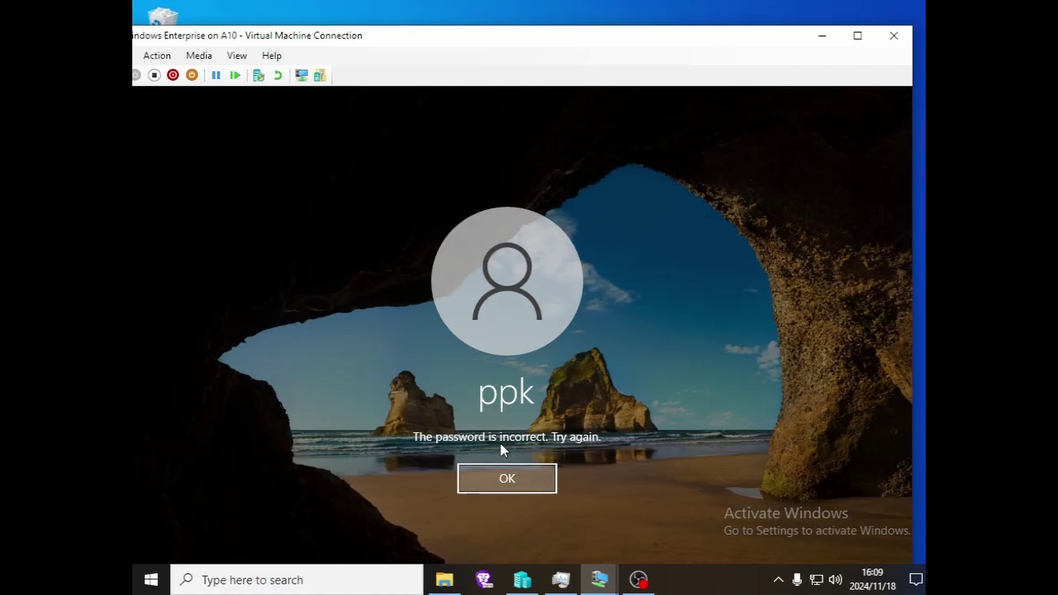
{"action": "key", "text": "Return"}
{"action": "left_click", "coordinate": [858, 35]}
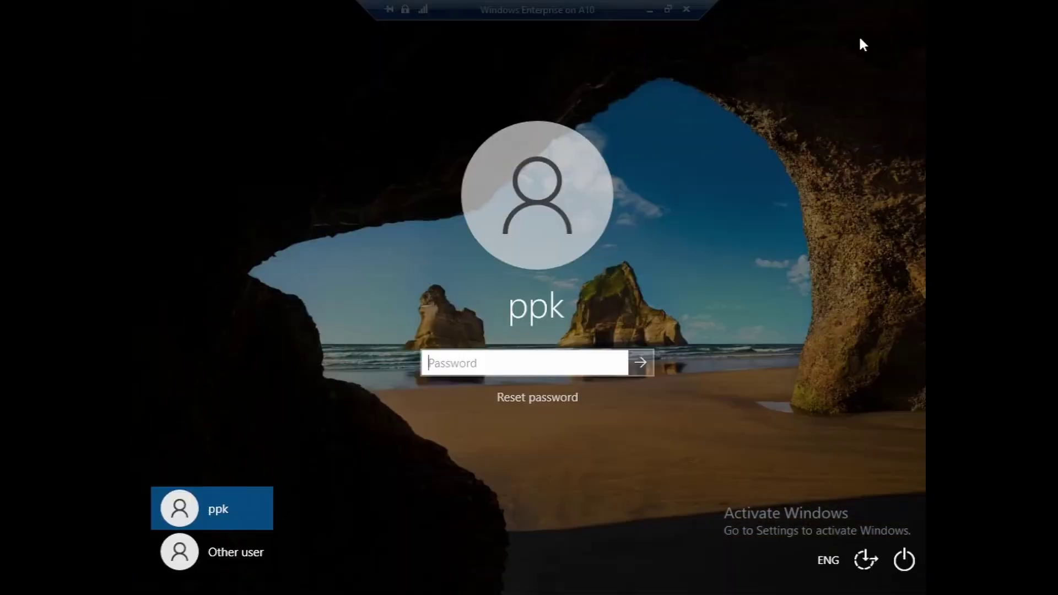
{"action": "left_click", "coordinate": [227, 554]}
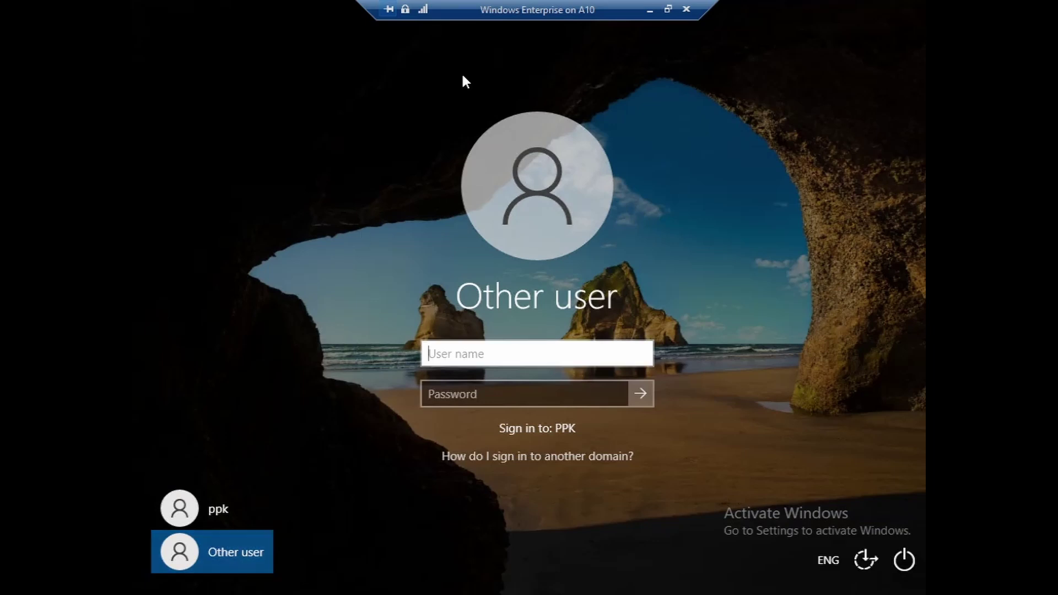
{"action": "type", "text": "peter"}
{"action": "key", "text": "Tab"}
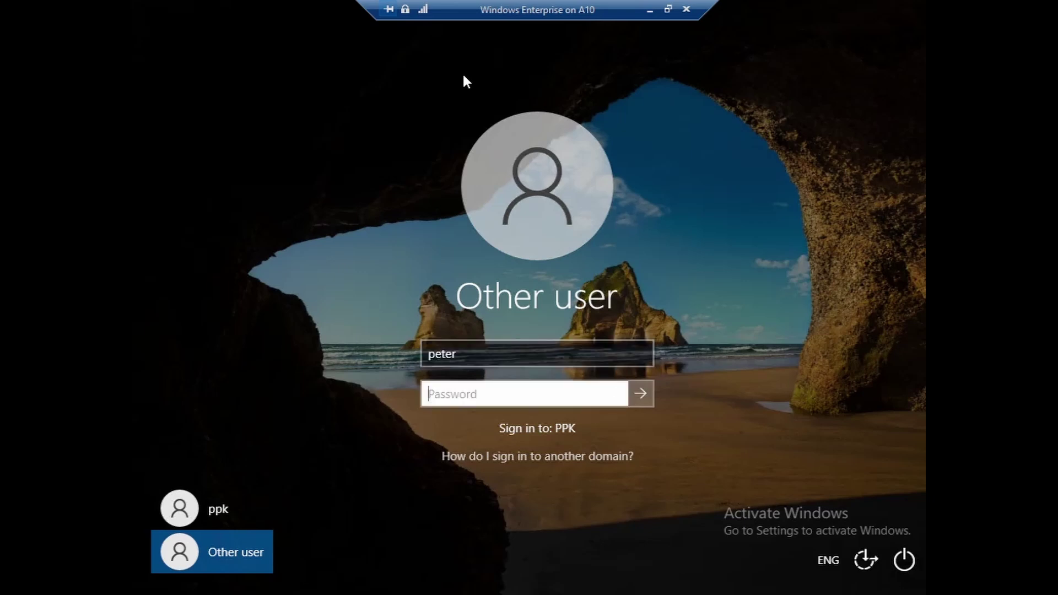
{"action": "type", "text": "********"}
{"action": "key", "text": "Return"}
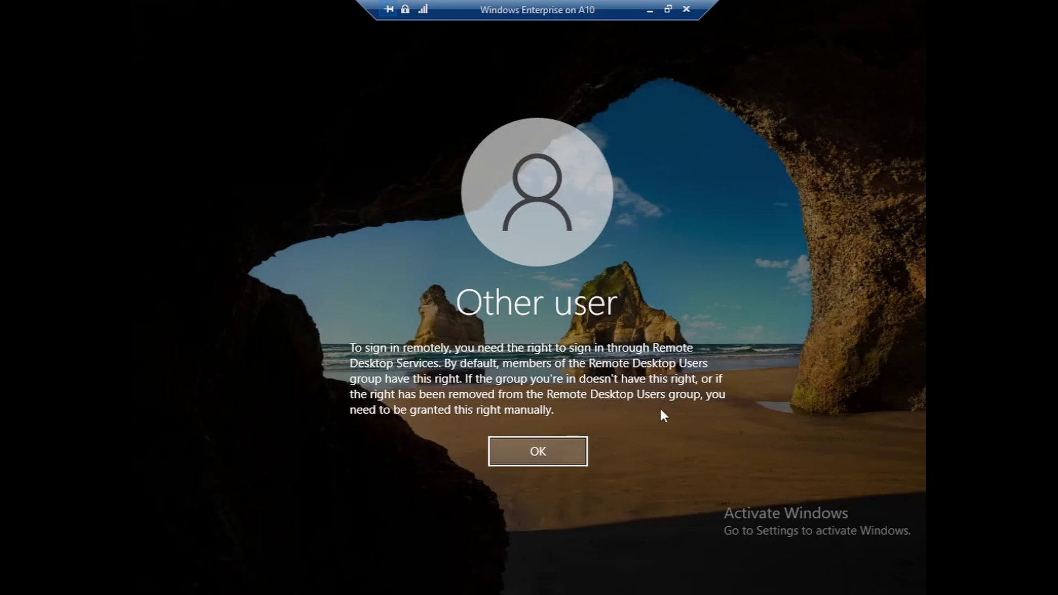
- Dismiss the remote sign-in rights error and sign in again as the PPK domain user
{"action": "left_click", "coordinate": [538, 454]}
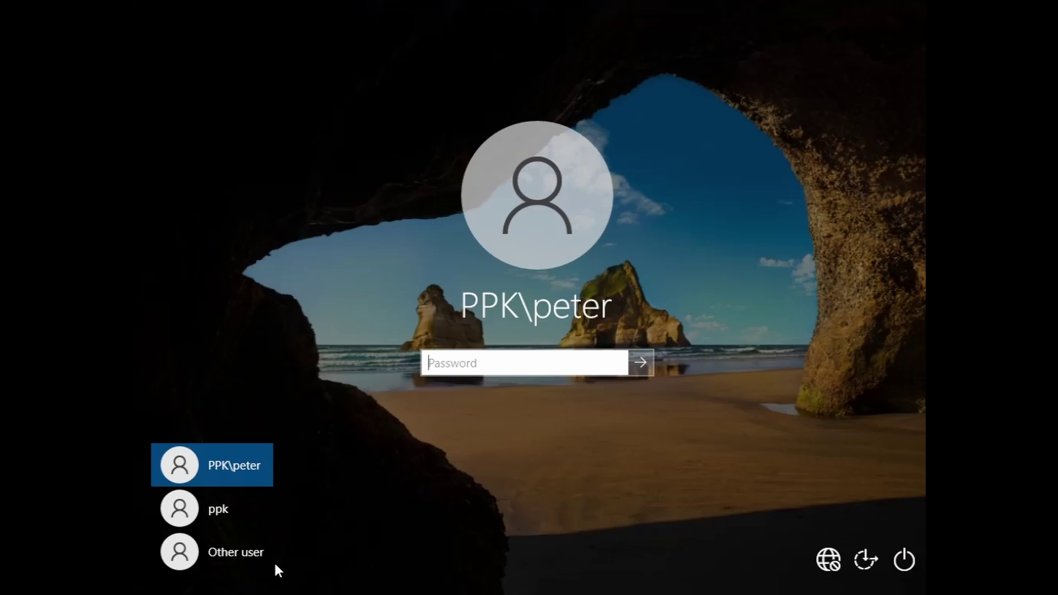
{"action": "left_click", "coordinate": [234, 555]}
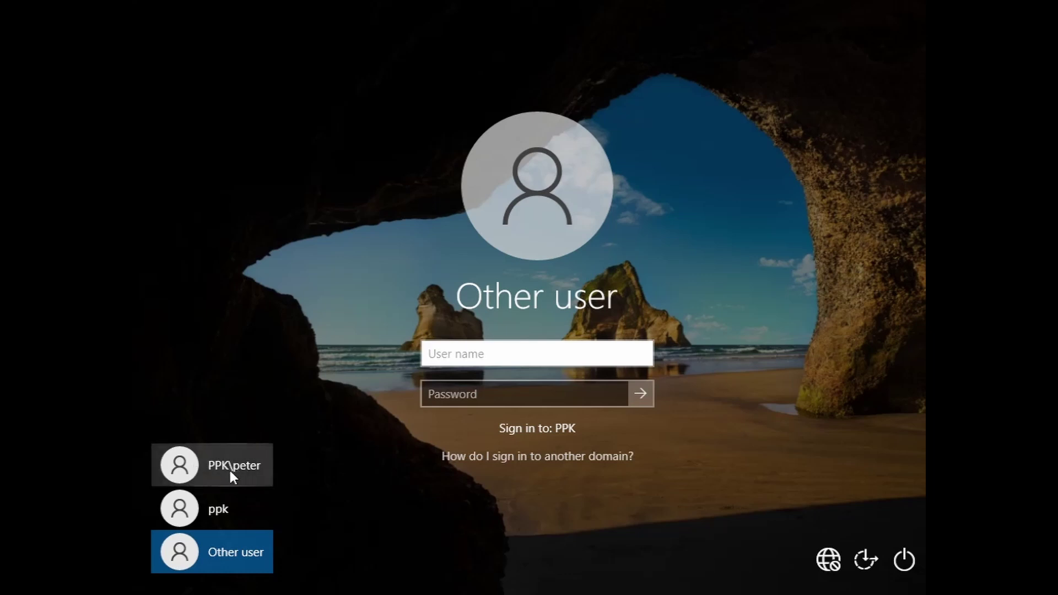
{"action": "left_click", "coordinate": [229, 510]}
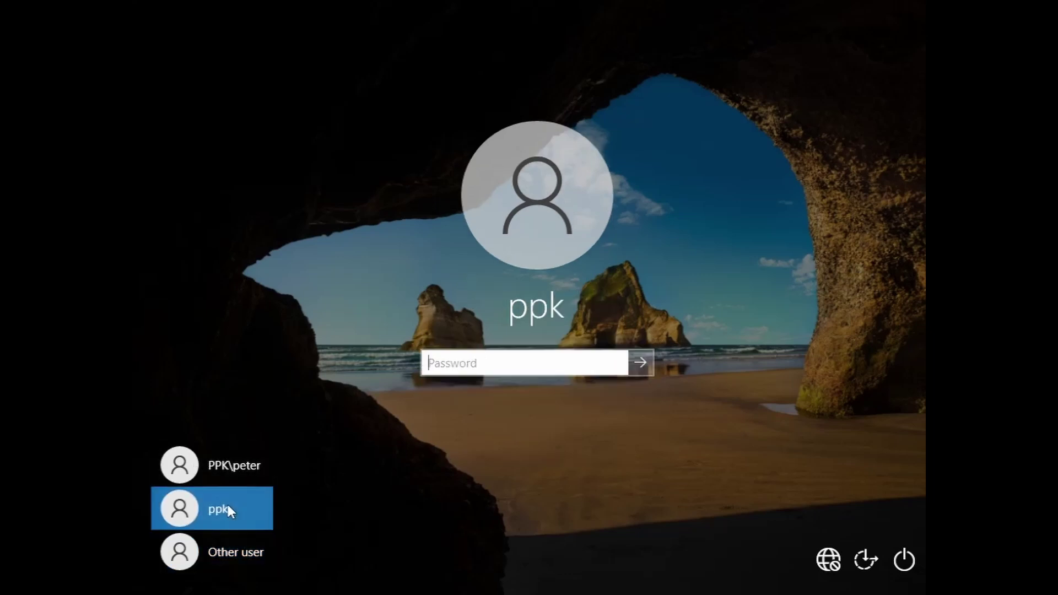
{"action": "left_click", "coordinate": [232, 560]}
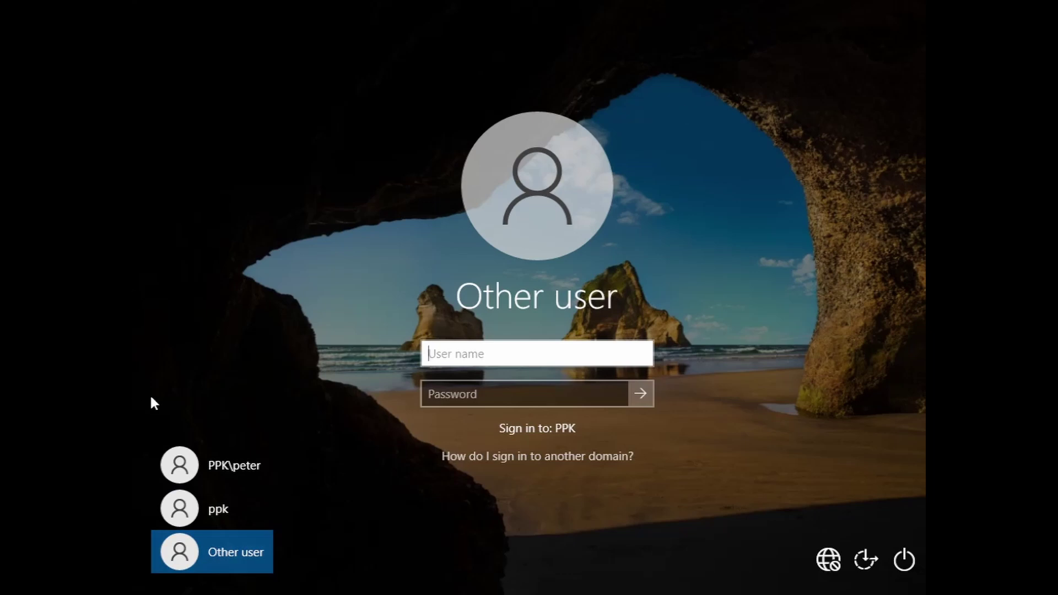
{"action": "type", "text": "peter"}
{"action": "key", "text": "Tab"}
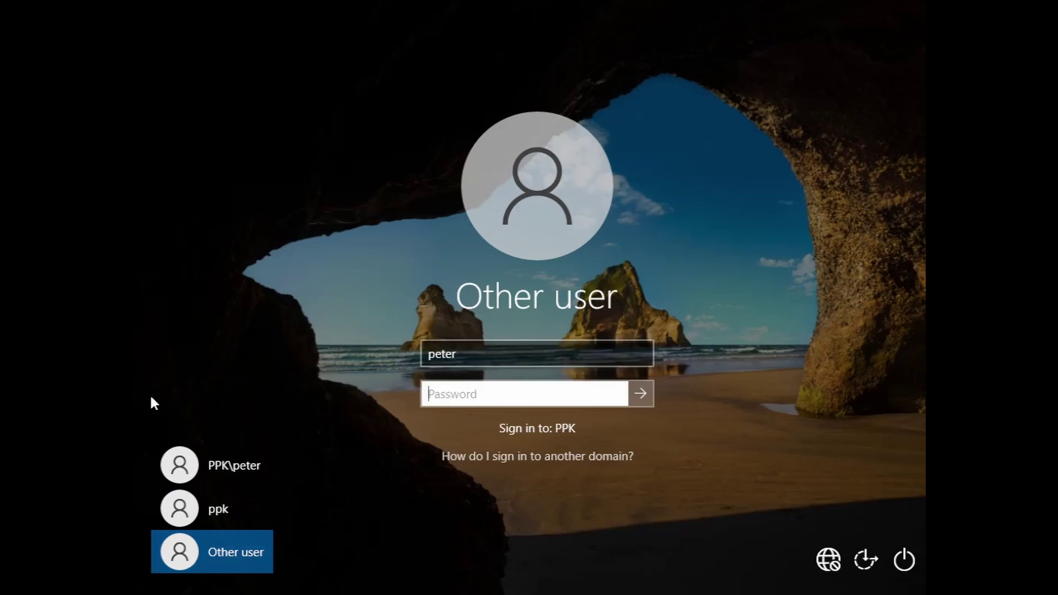
{"action": "type", "text": "********"}
{"action": "key", "text": "Return"}
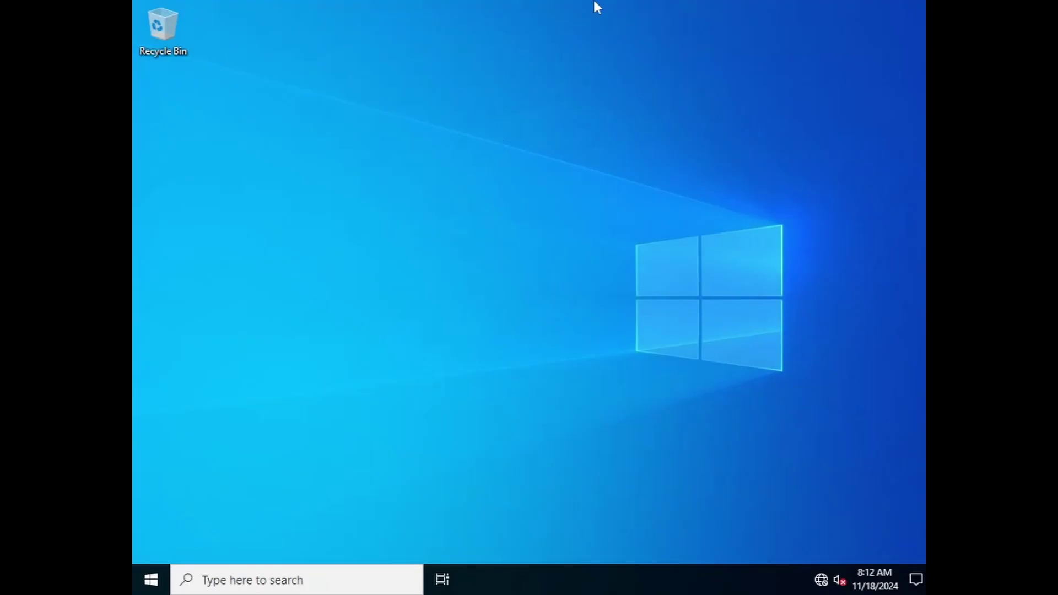
- Leave the client VM, switch to the Server 2022 VM, and bring up the domain user's context menu
{"action": "mouse_move", "coordinate": [601, 11]}
{"action": "left_click", "coordinate": [647, 10]}
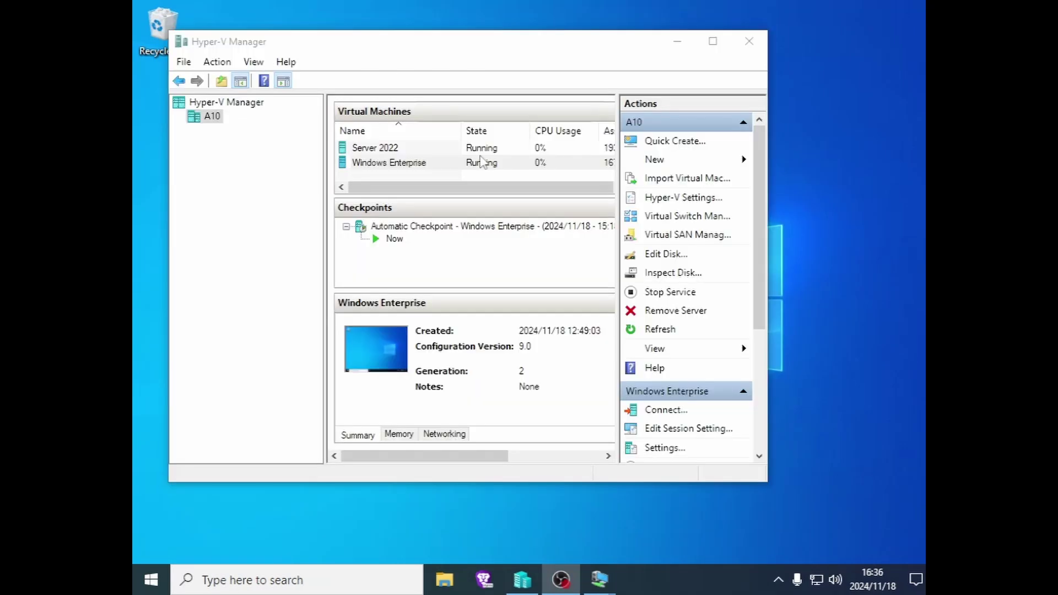
{"action": "left_click", "coordinate": [433, 80]}
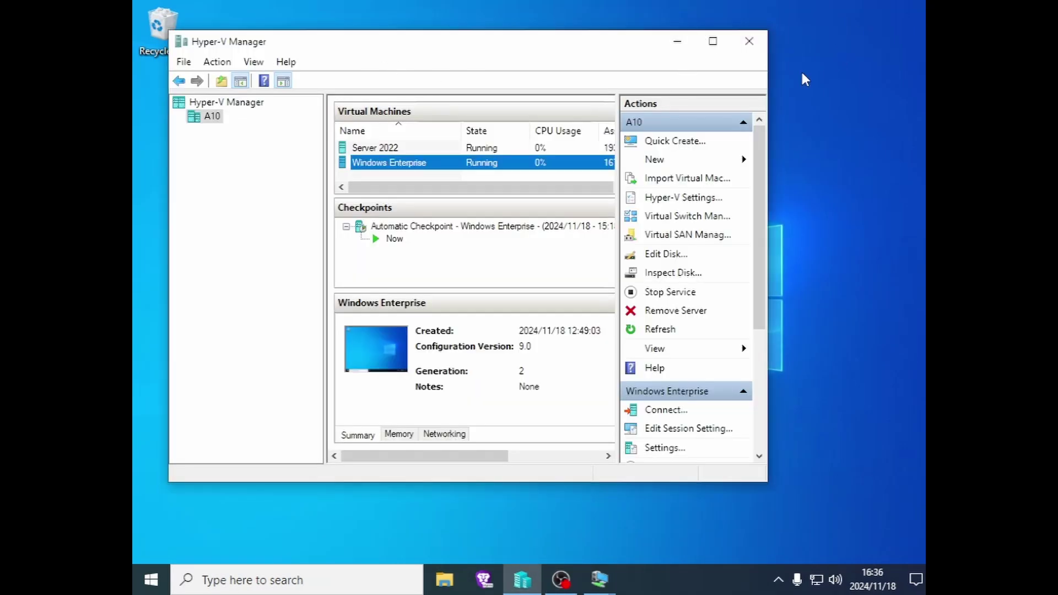
{"action": "left_click", "coordinate": [676, 43]}
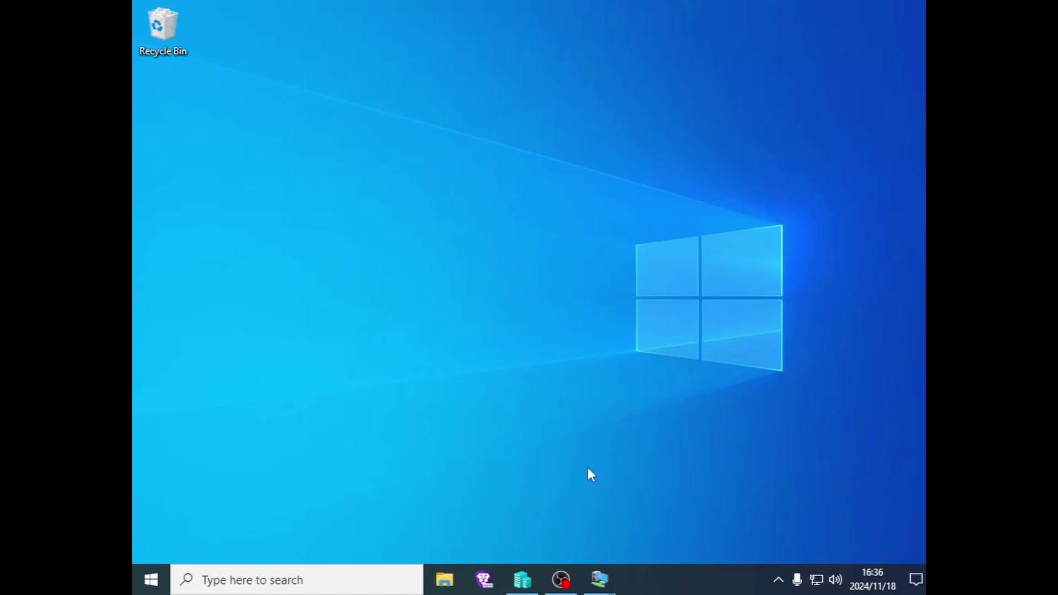
{"action": "left_click", "coordinate": [600, 592]}
{"action": "left_click", "coordinate": [533, 506]}
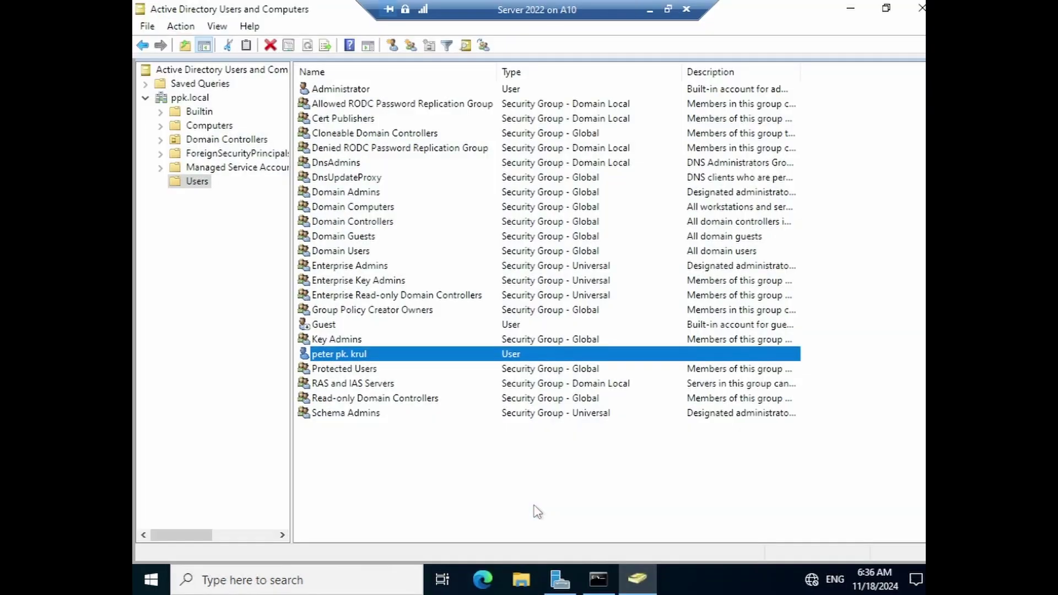
{"action": "right_click", "coordinate": [382, 356]}
- Open the domain user's properties and review its current Member Of groups
{"action": "left_click", "coordinate": [429, 318]}
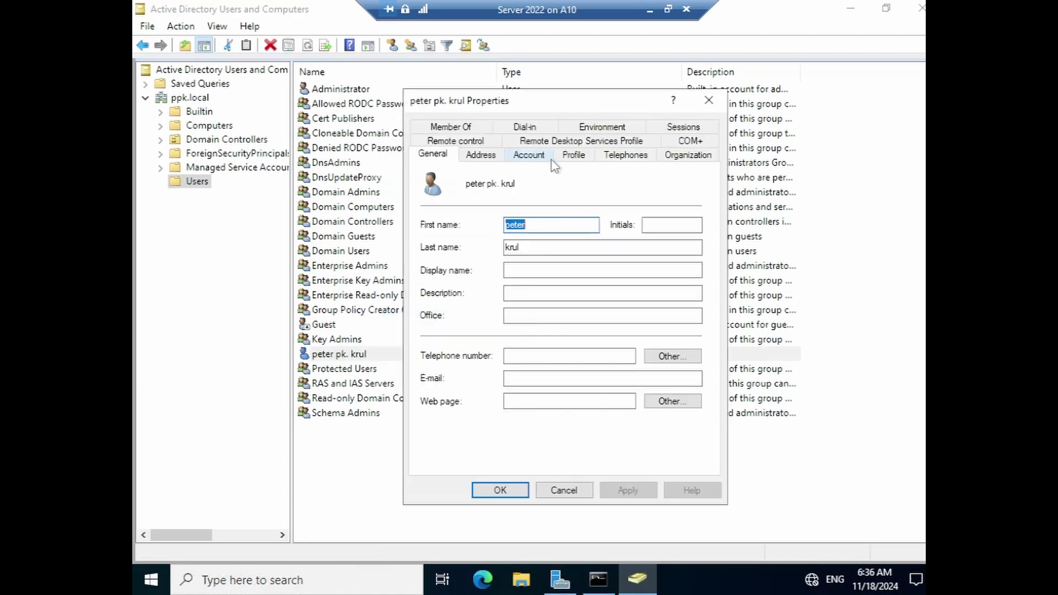
{"action": "left_click", "coordinate": [458, 127]}
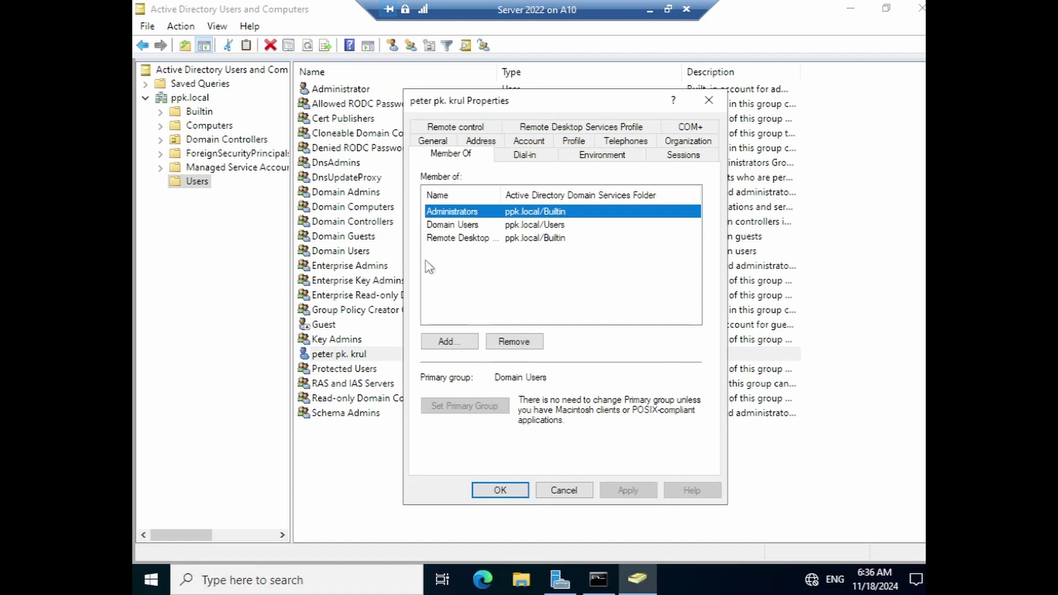
{"action": "left_click", "coordinate": [458, 226]}
{"action": "left_click", "coordinate": [455, 239]}
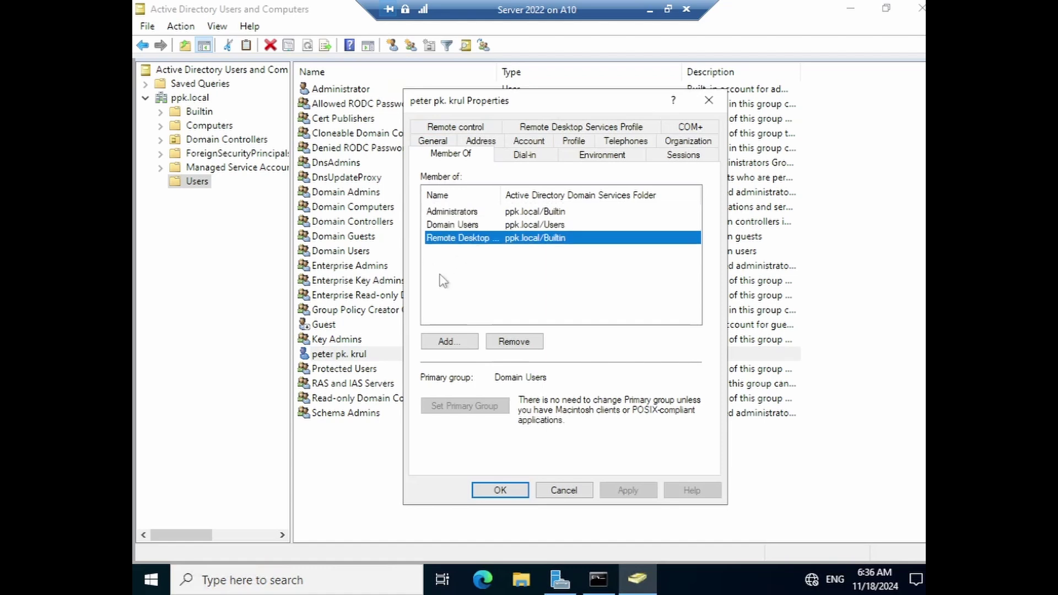
- Add the user to the Remote Desktop Users group, found by searching 'remote'
{"action": "left_click", "coordinate": [461, 346]}
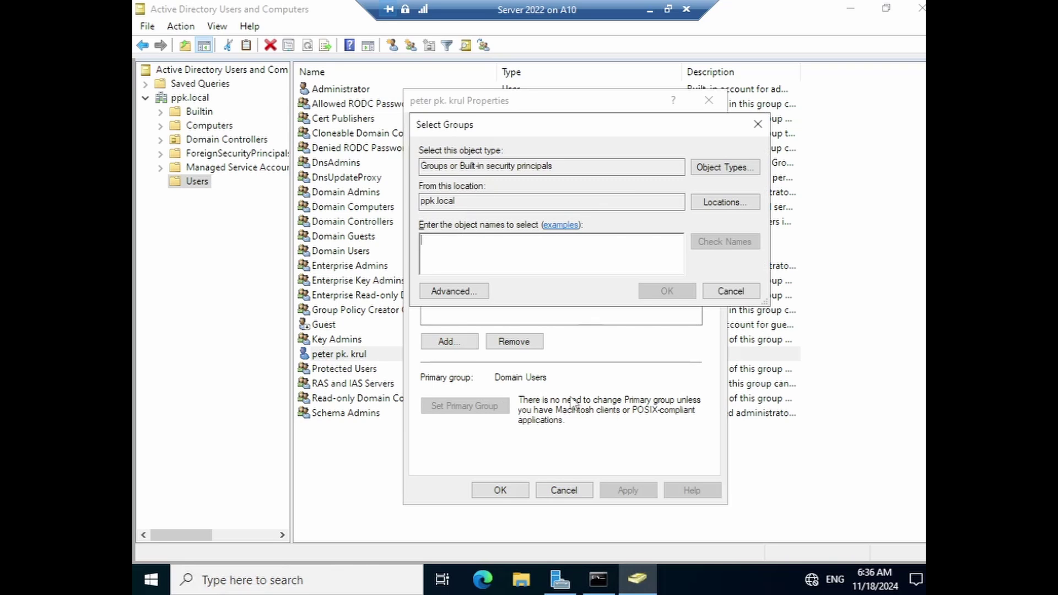
{"action": "type", "text": "remd"}
{"action": "key", "text": "BackSpace"}
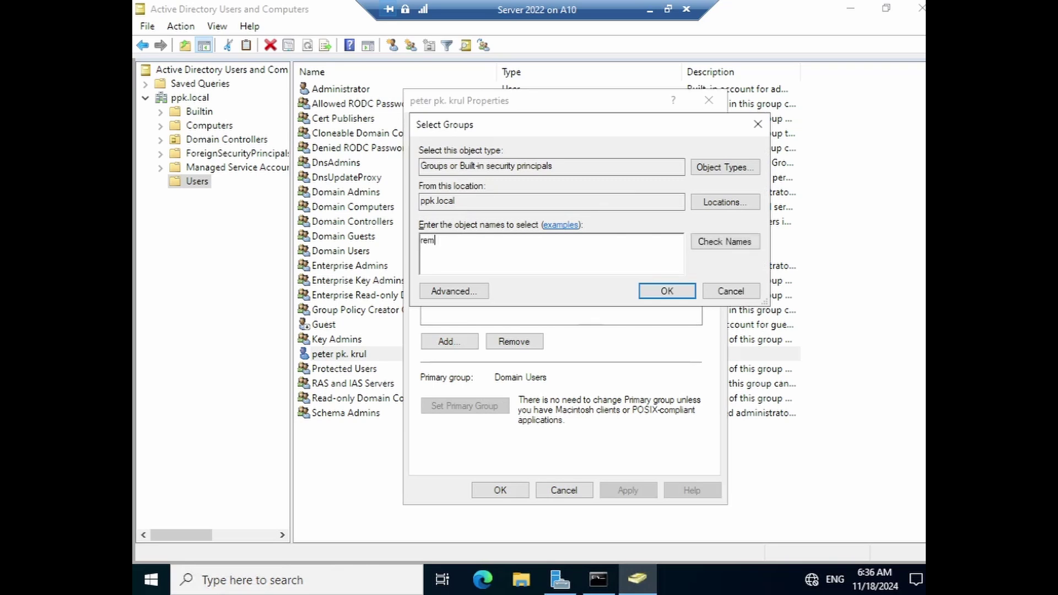
{"action": "type", "text": "ote"}
{"action": "left_click", "coordinate": [725, 243]}
{"action": "left_click", "coordinate": [502, 249]}
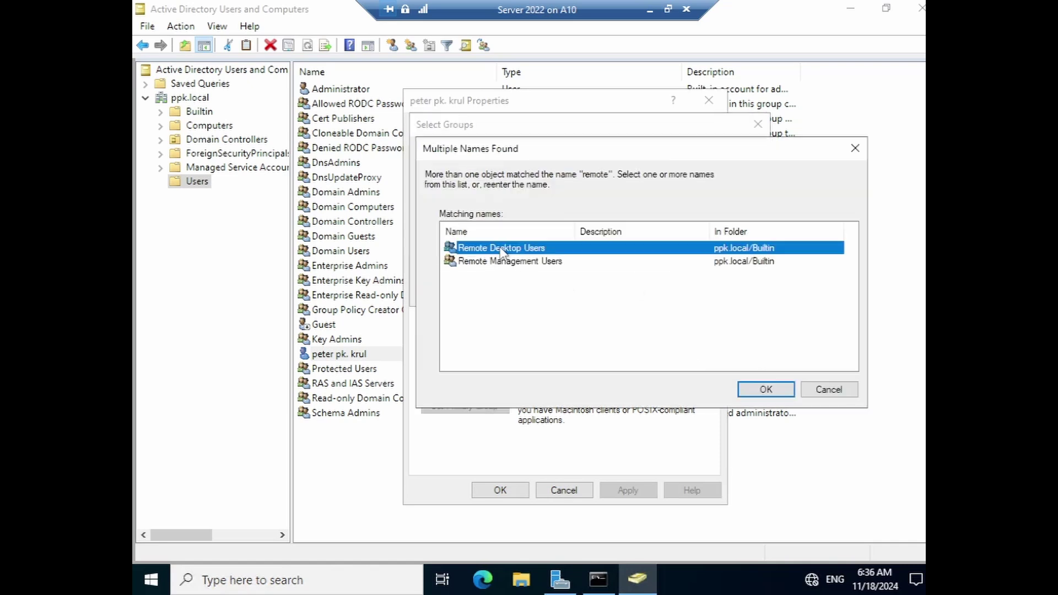
{"action": "left_click", "coordinate": [766, 389]}
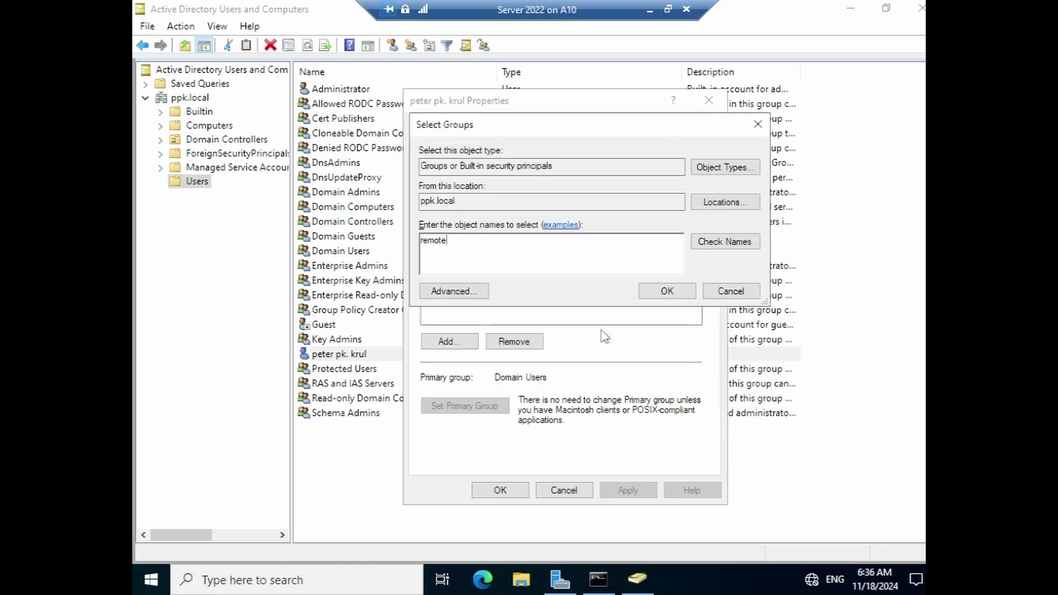
{"action": "left_click", "coordinate": [668, 291]}
- Check the updated group memberships and close the user's properties with OK
{"action": "left_click", "coordinate": [446, 228]}
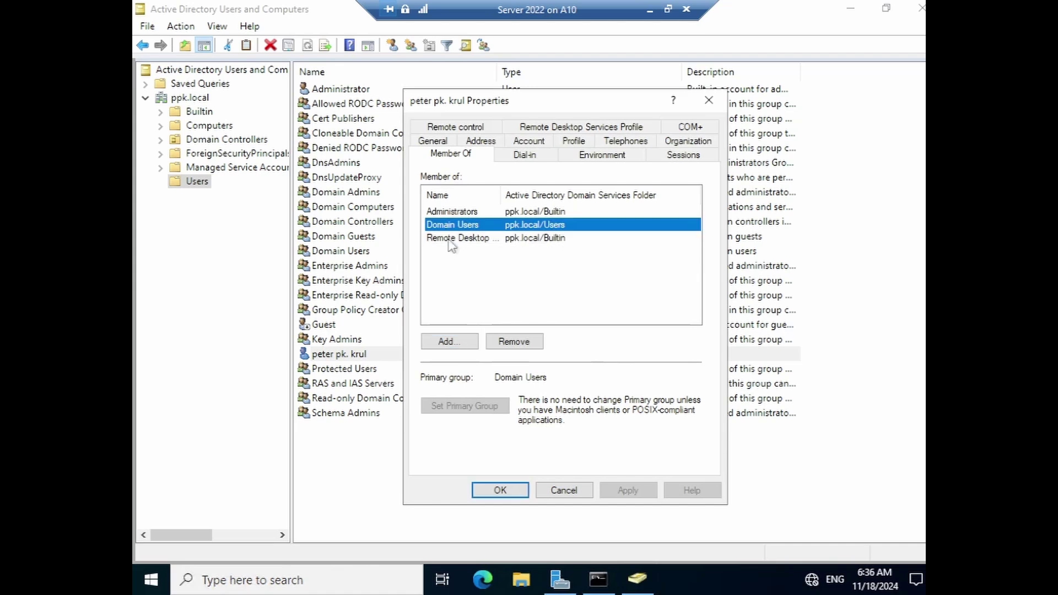
{"action": "left_click", "coordinate": [447, 239]}
{"action": "left_click", "coordinate": [457, 227]}
{"action": "left_click_drag", "start_coordinate": [599, 107], "coordinate": [553, 115]}
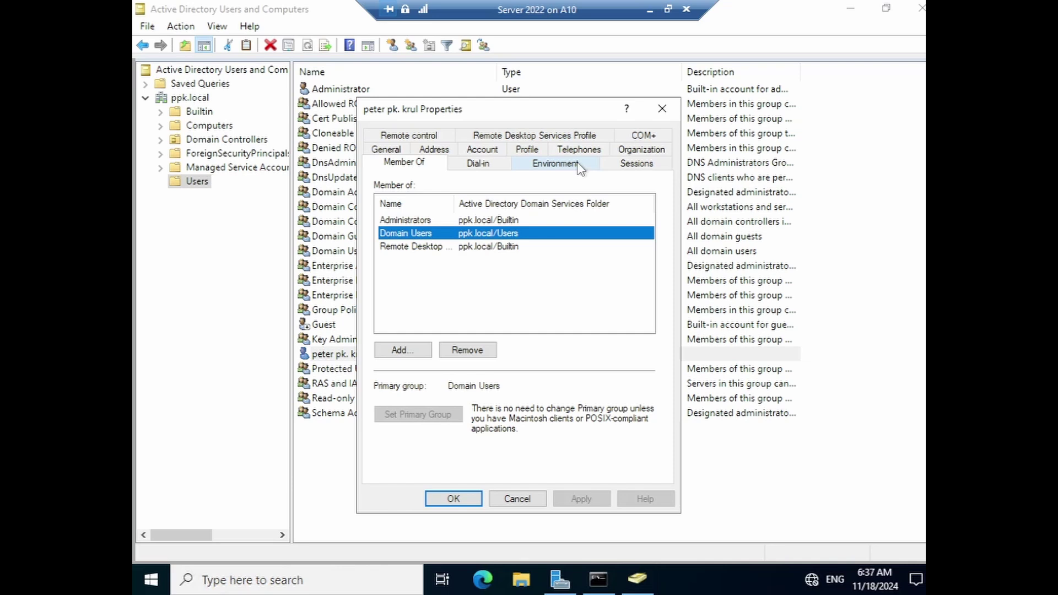
{"action": "left_click_drag", "start_coordinate": [560, 110], "coordinate": [540, 98]}
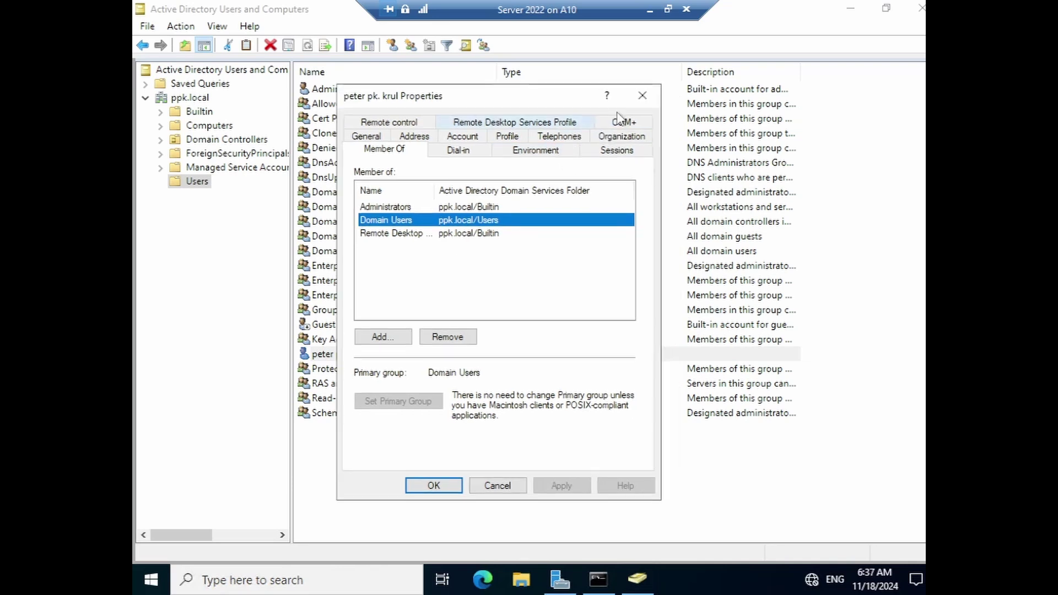
{"action": "left_click", "coordinate": [642, 95]}
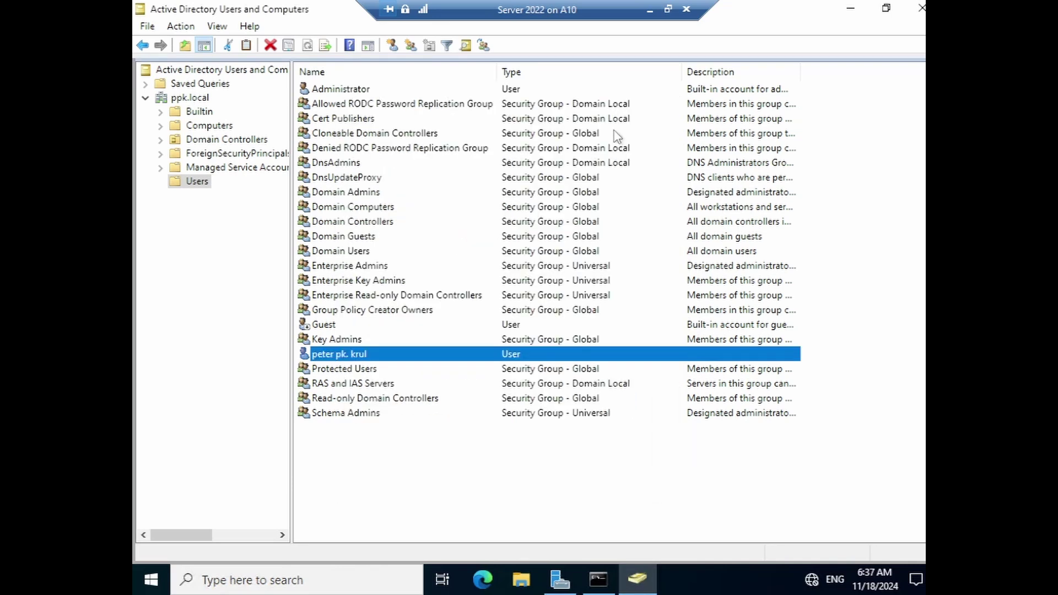
- Minimize the remote session and browse Server Manager's Tools and Manage menus on Local Server
{"action": "left_click", "coordinate": [650, 10]}
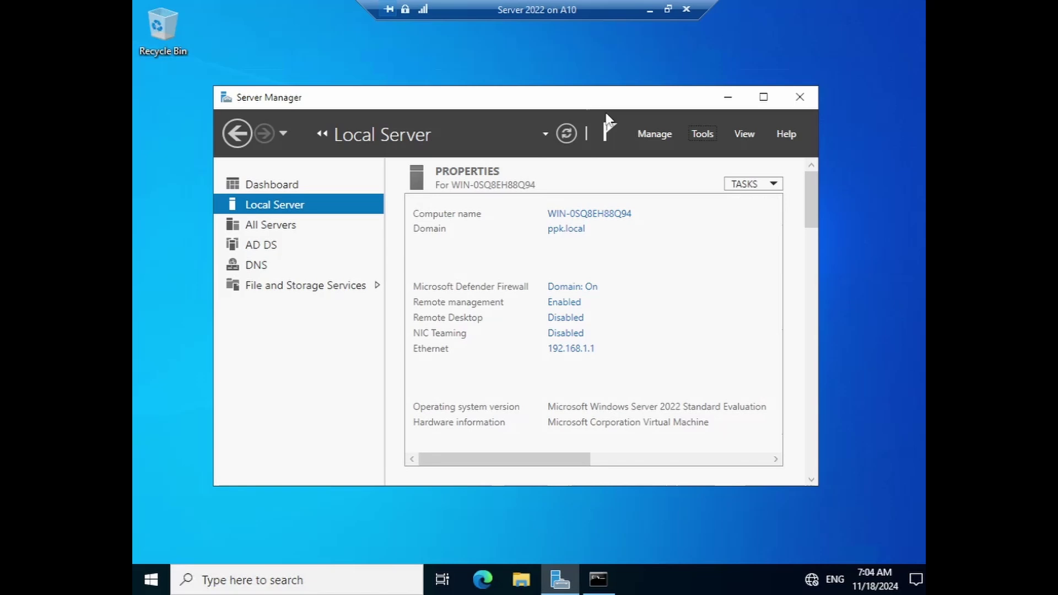
{"action": "mouse_move", "coordinate": [586, 103]}
{"action": "left_mouse_down"}
{"action": "mouse_move", "coordinate": [599, 105]}
{"action": "mouse_move", "coordinate": [586, 108]}
{"action": "left_mouse_up"}
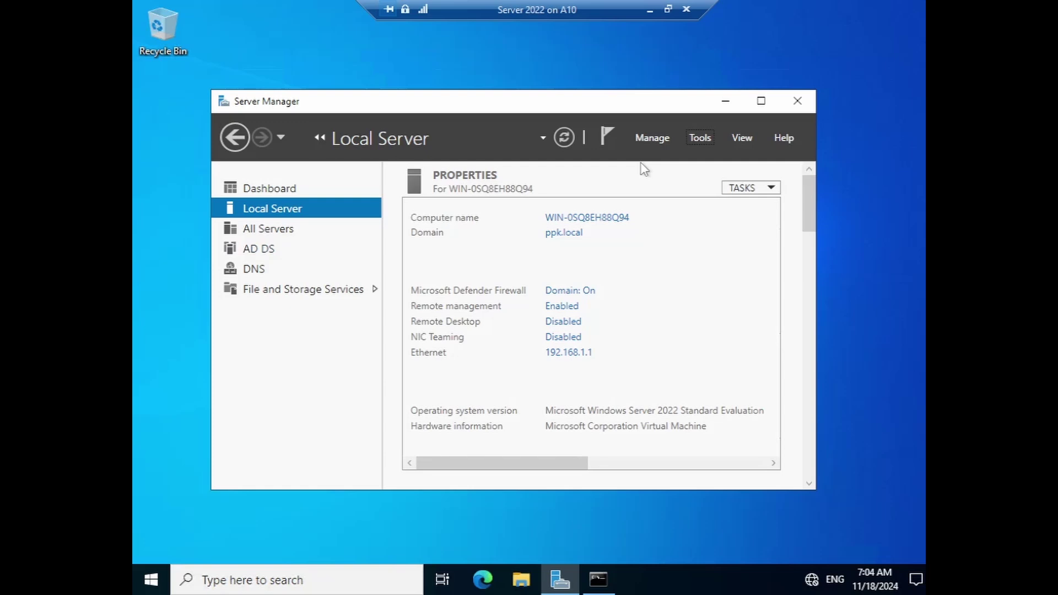
{"action": "left_click", "coordinate": [702, 141]}
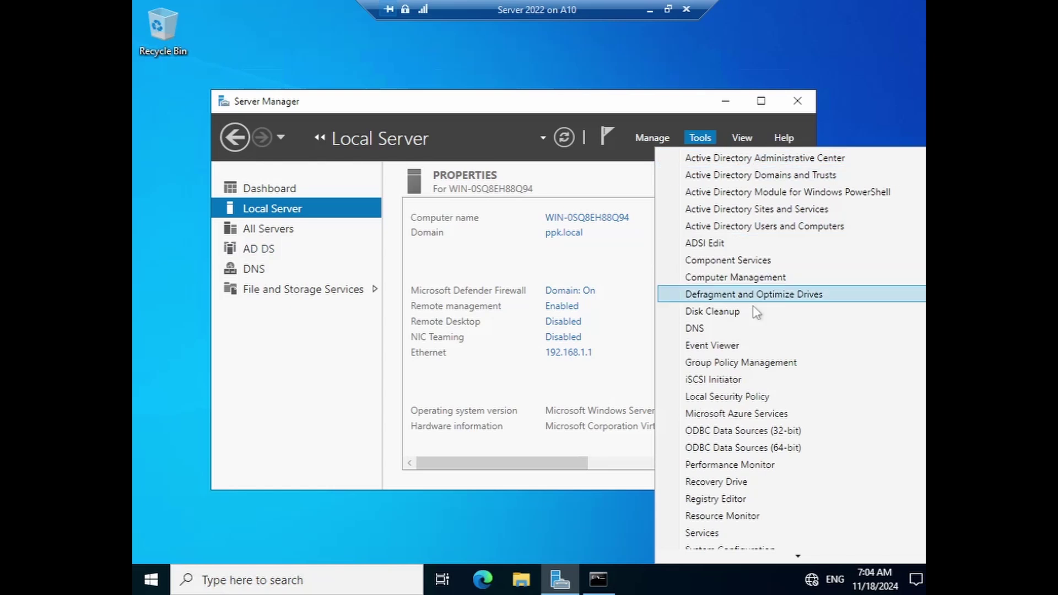
{"action": "scroll", "coordinate": [784, 362], "scroll_direction": "down", "scroll_amount": 2}
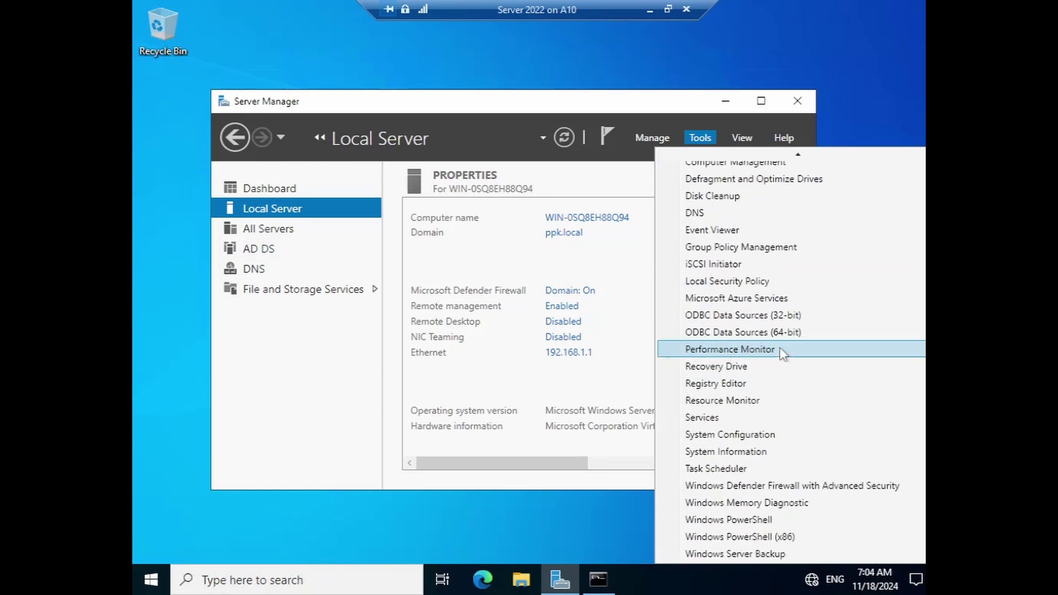
{"action": "scroll", "coordinate": [778, 346], "scroll_direction": "up", "scroll_amount": 2}
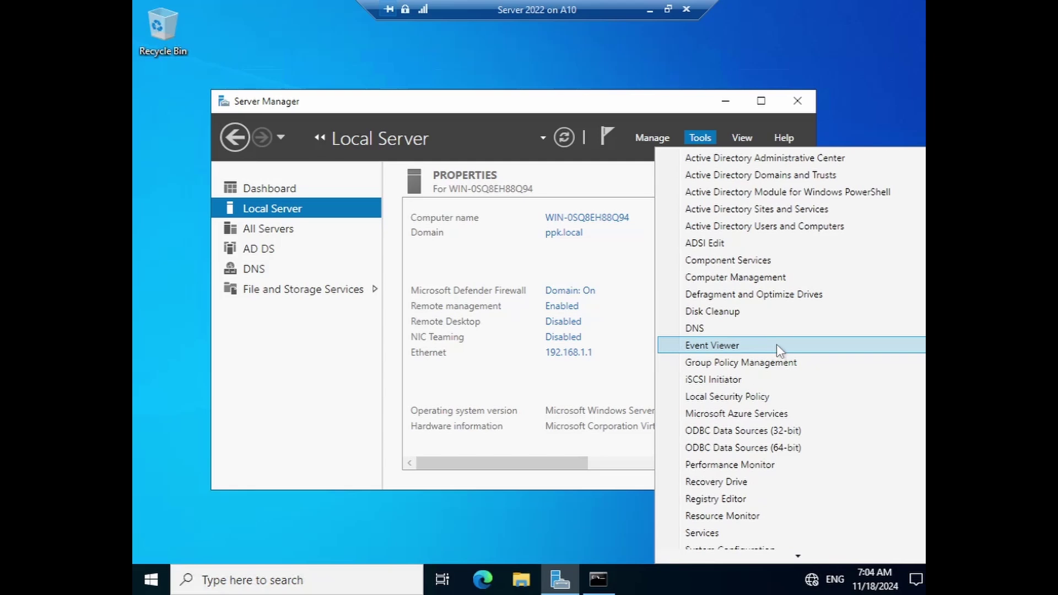
{"action": "left_click", "coordinate": [649, 137]}
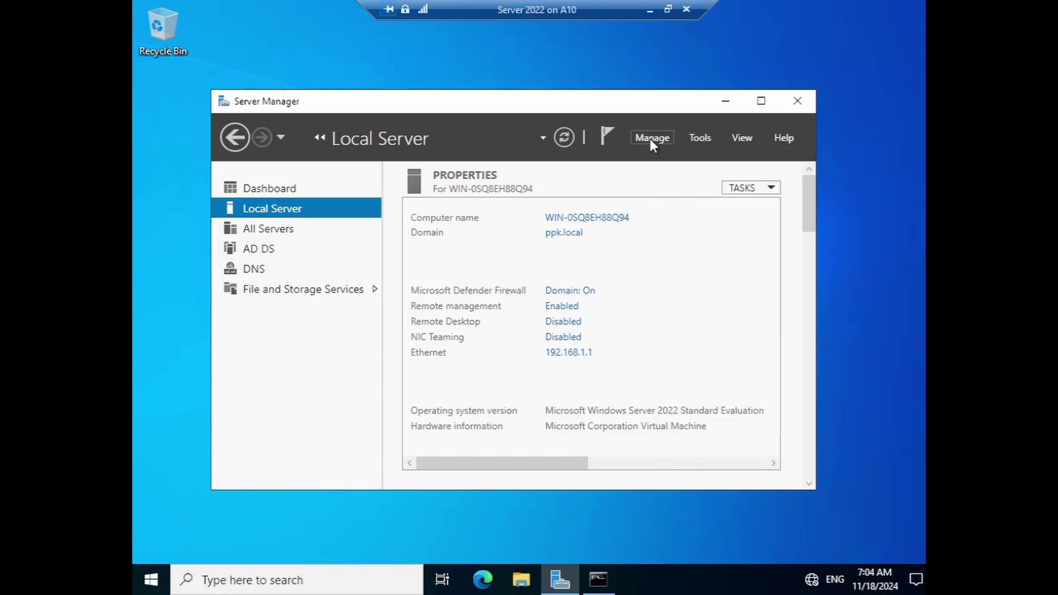
{"action": "left_click", "coordinate": [651, 138]}
- Add the DHCP Server role plus its management tools on this server and close the finished wizard
{"action": "left_click", "coordinate": [656, 160]}
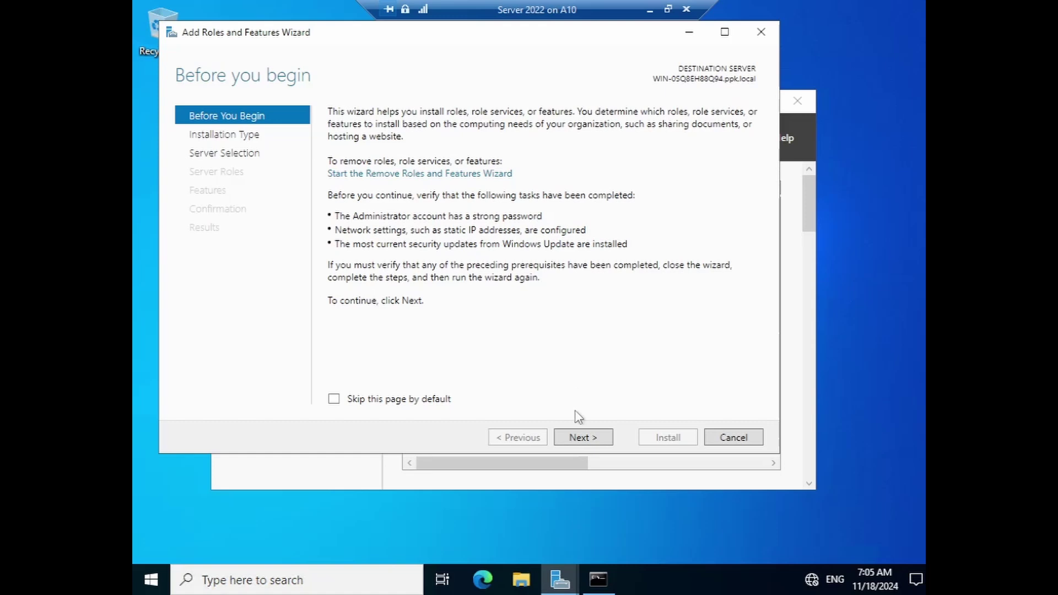
{"action": "left_click", "coordinate": [584, 439]}
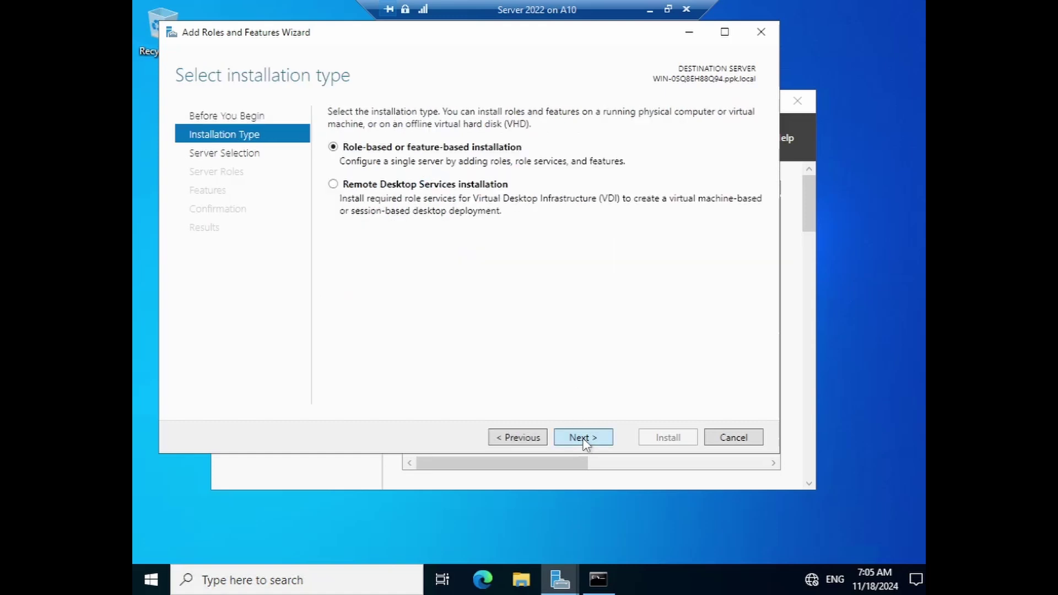
{"action": "left_click", "coordinate": [584, 438]}
{"action": "left_click", "coordinate": [582, 438]}
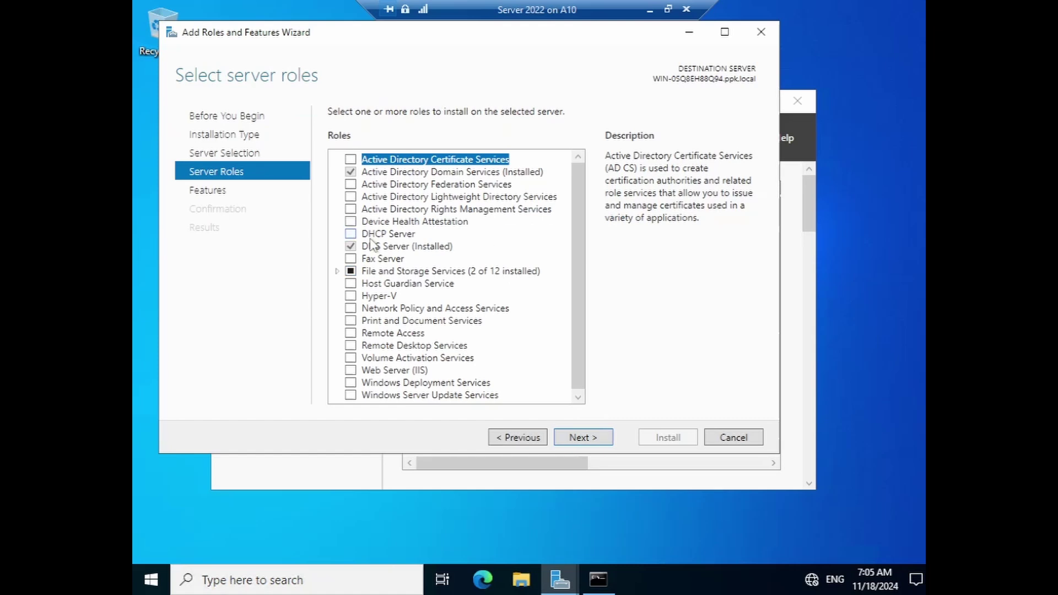
{"action": "left_click", "coordinate": [351, 233]}
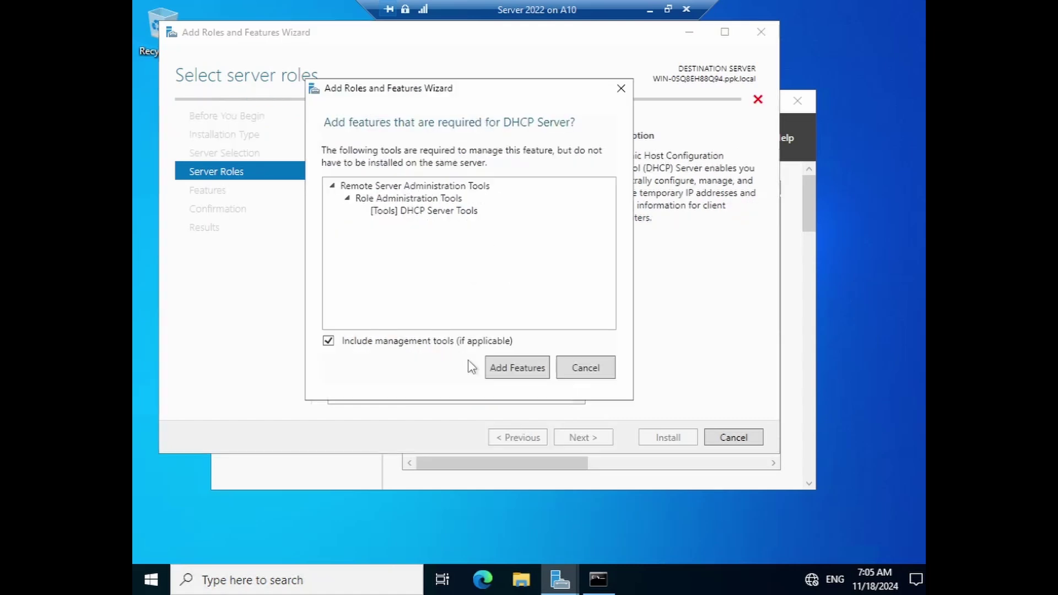
{"action": "left_click", "coordinate": [506, 370]}
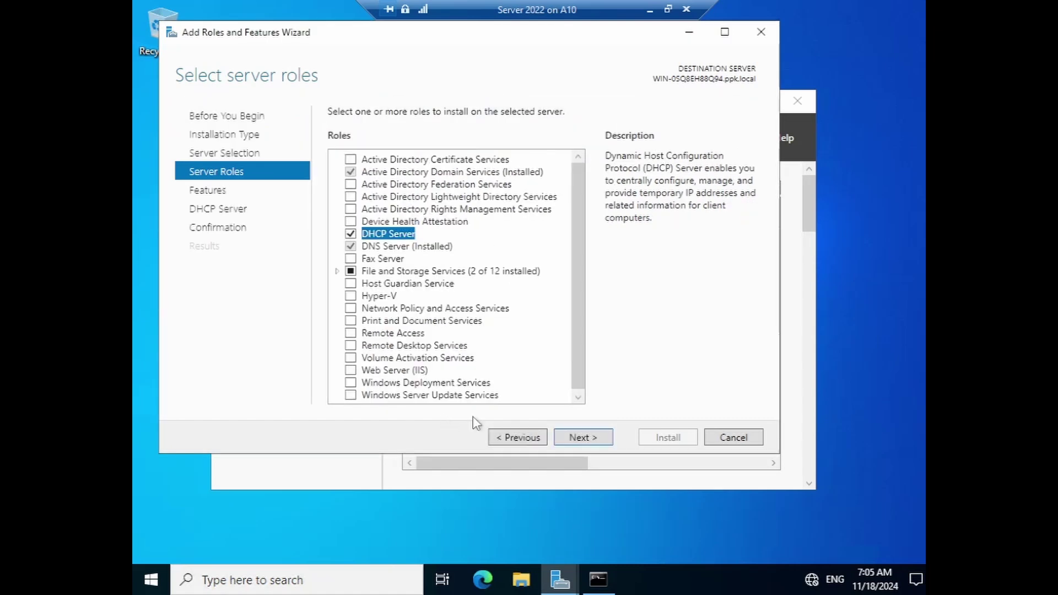
{"action": "left_click", "coordinate": [587, 439]}
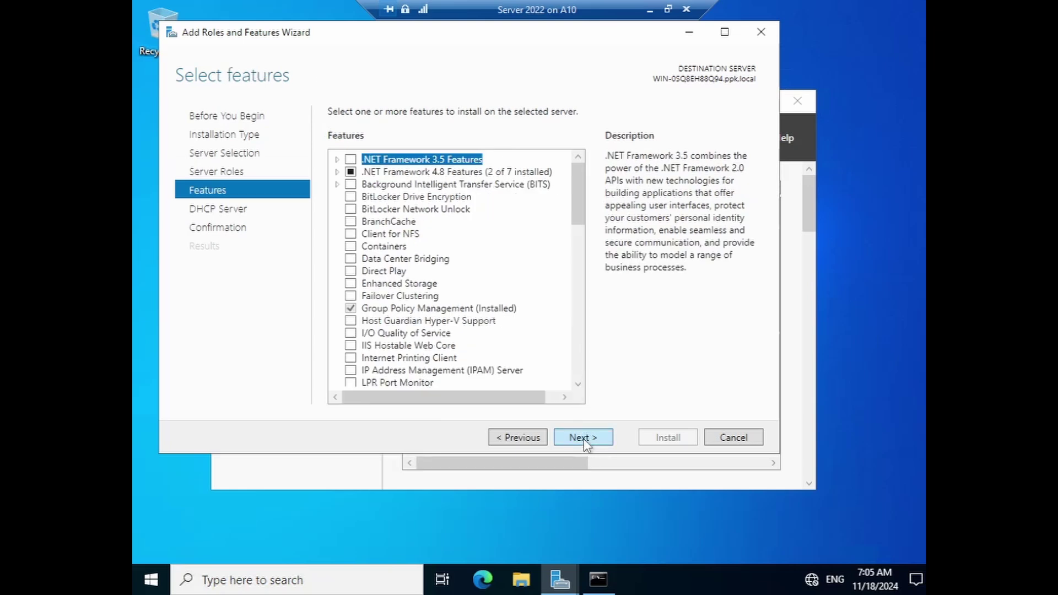
{"action": "left_click", "coordinate": [583, 438]}
{"action": "left_click", "coordinate": [583, 439]}
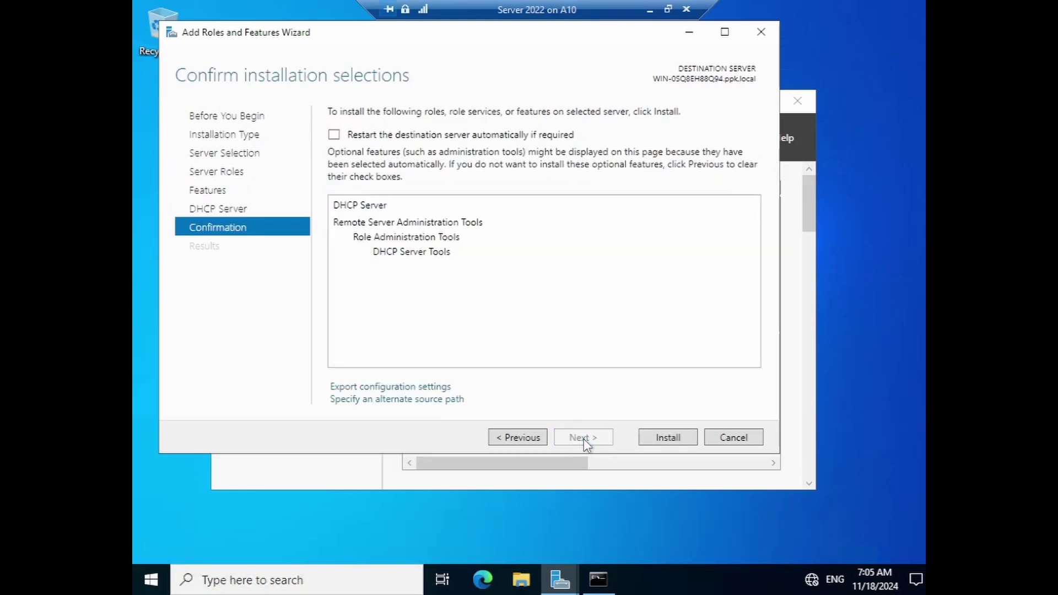
{"action": "left_click", "coordinate": [664, 438]}
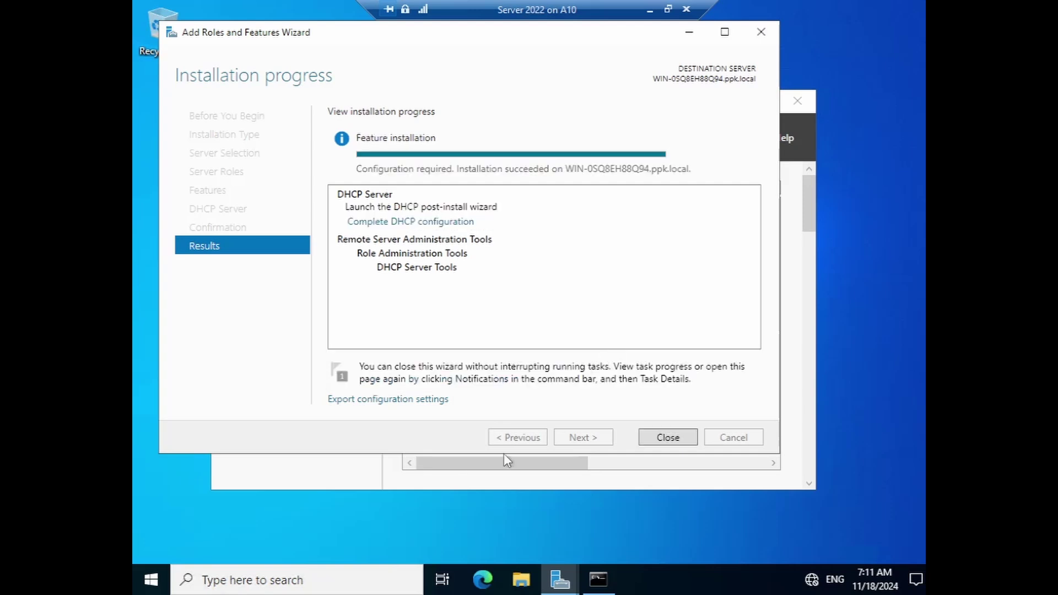
{"action": "left_click", "coordinate": [667, 438]}
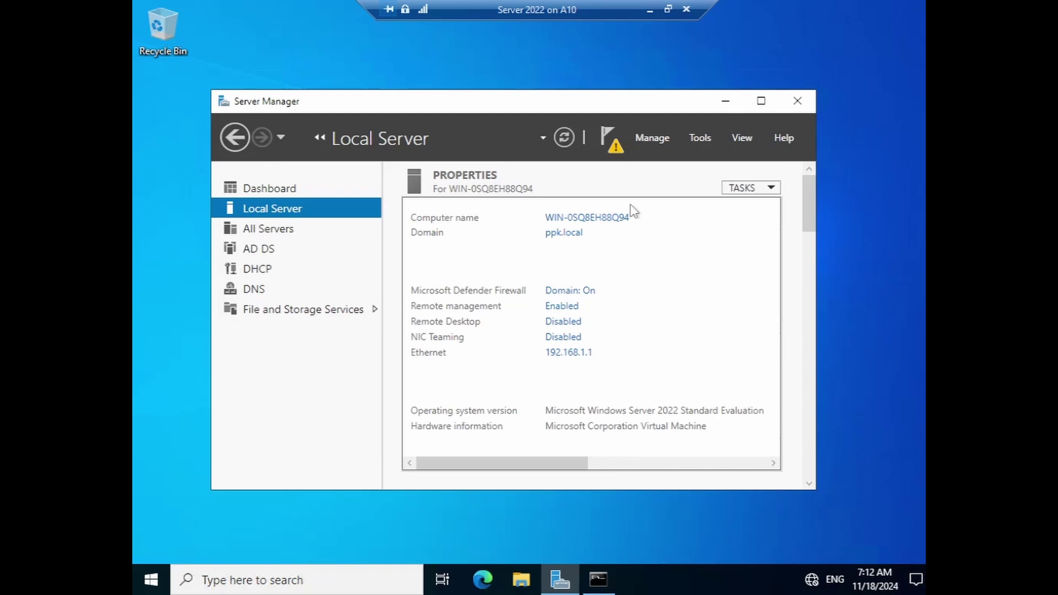
- Complete the DHCP post-install configuration from notifications, committing with administrator credentials
{"action": "left_click", "coordinate": [610, 139]}
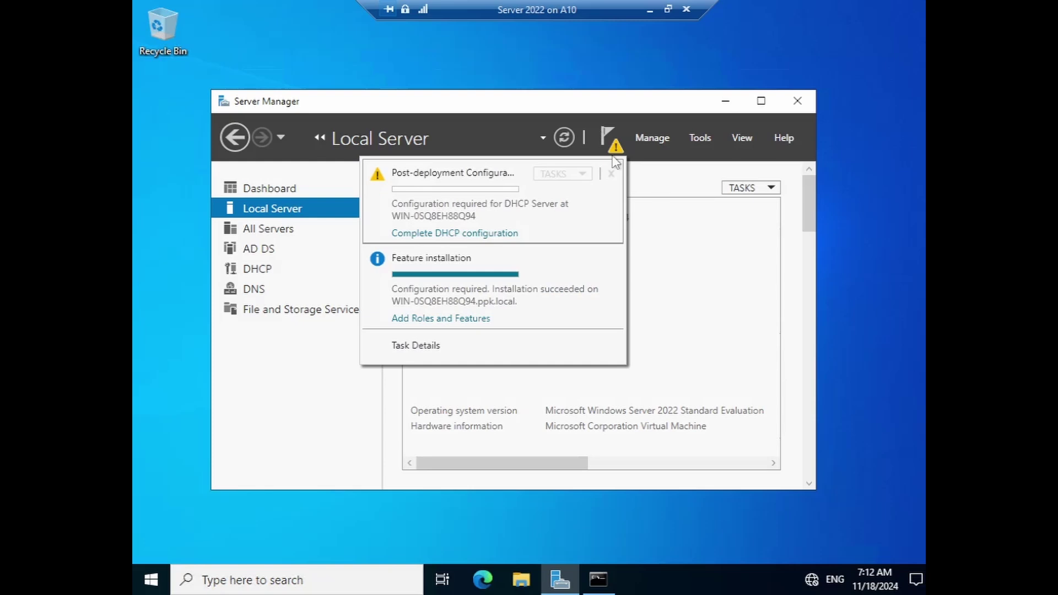
{"action": "left_click", "coordinate": [490, 233]}
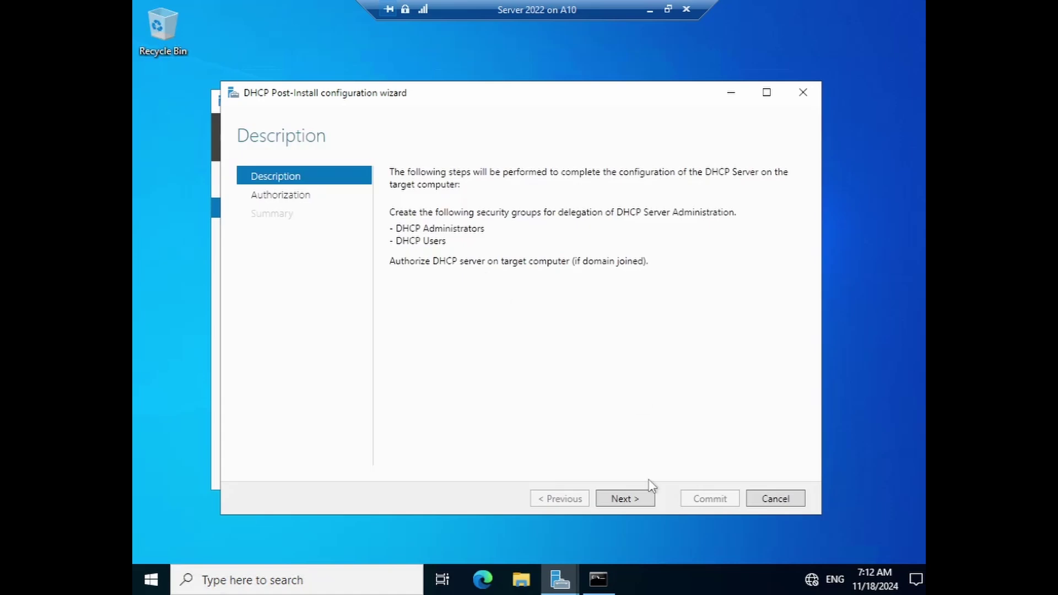
{"action": "left_click", "coordinate": [625, 499]}
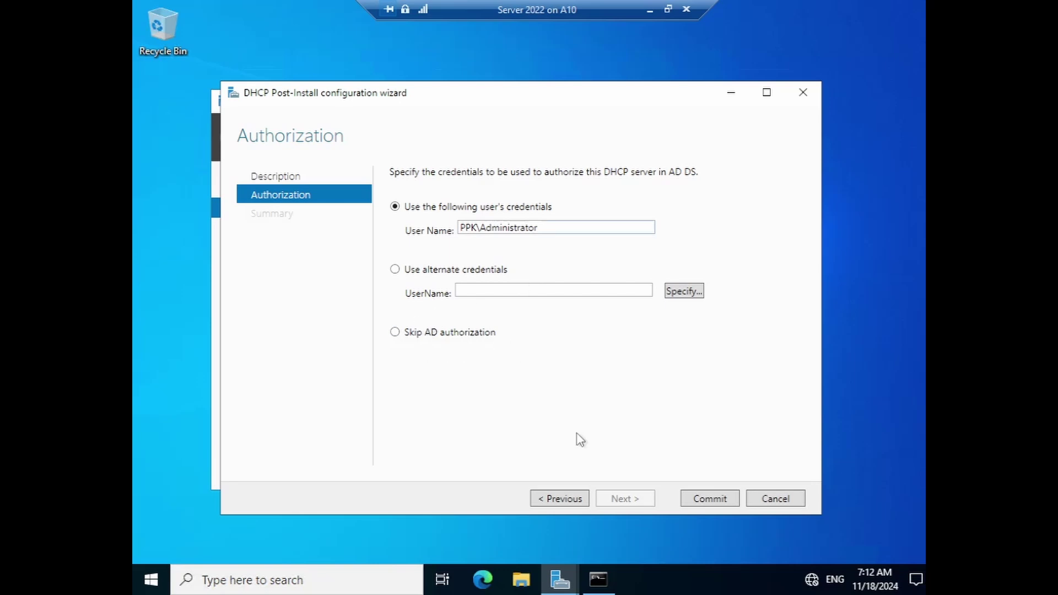
{"action": "left_click", "coordinate": [708, 503]}
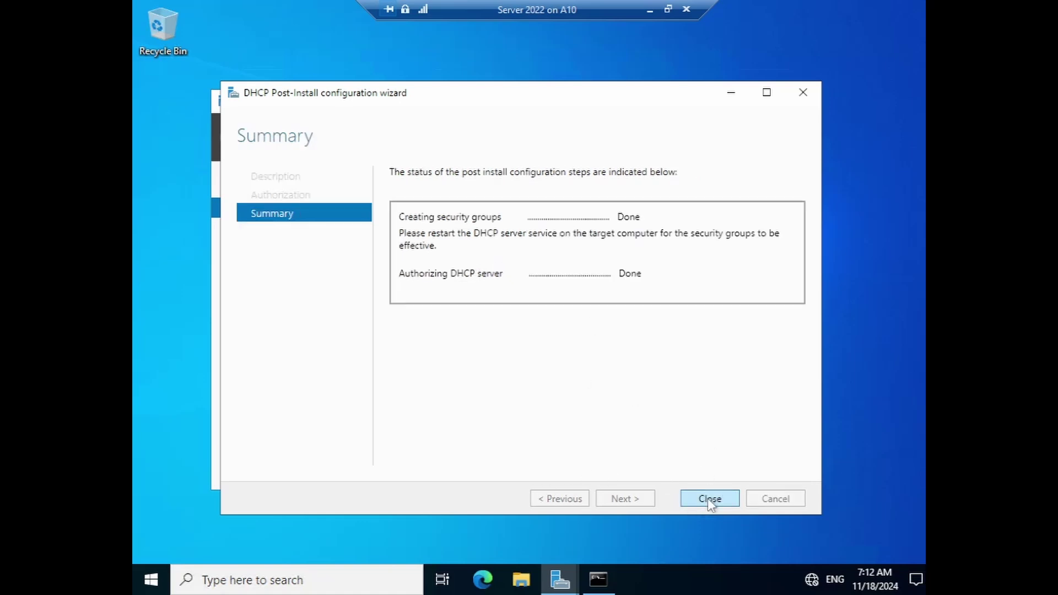
{"action": "left_click", "coordinate": [709, 498]}
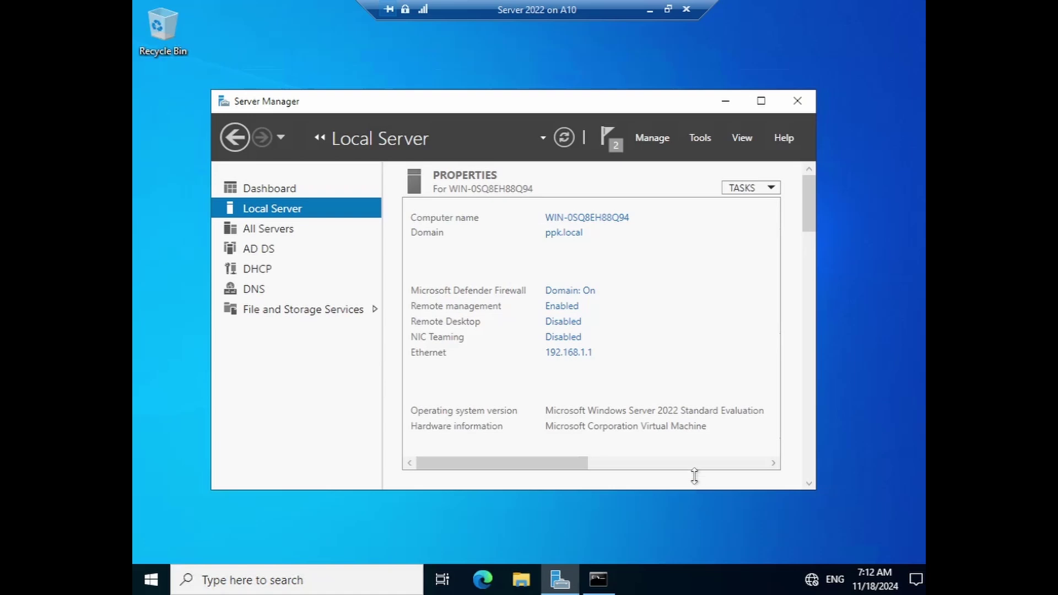
{"action": "left_click", "coordinate": [698, 138]}
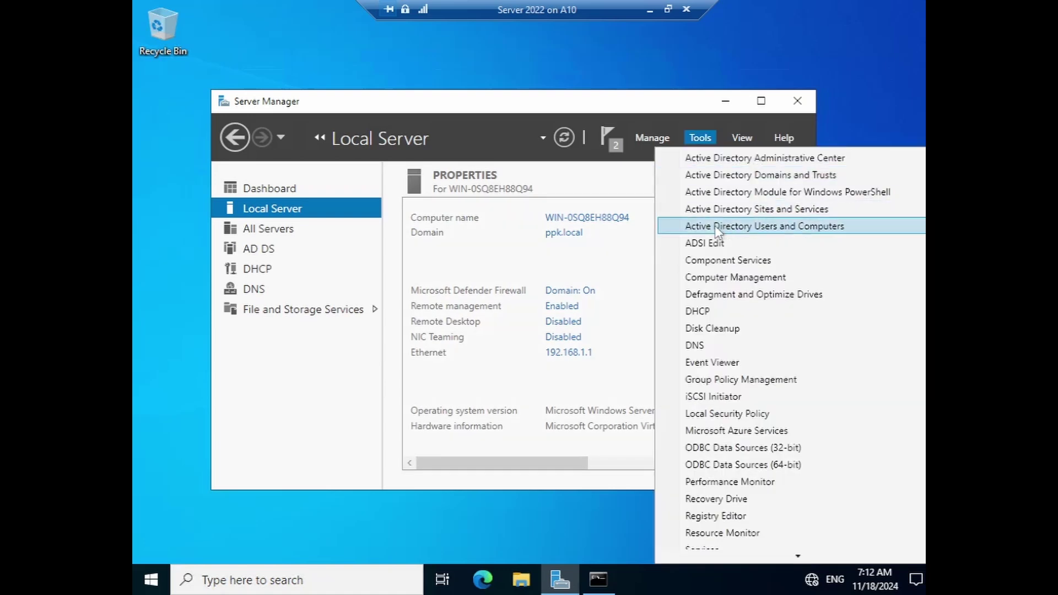
{"action": "left_click", "coordinate": [722, 226]}
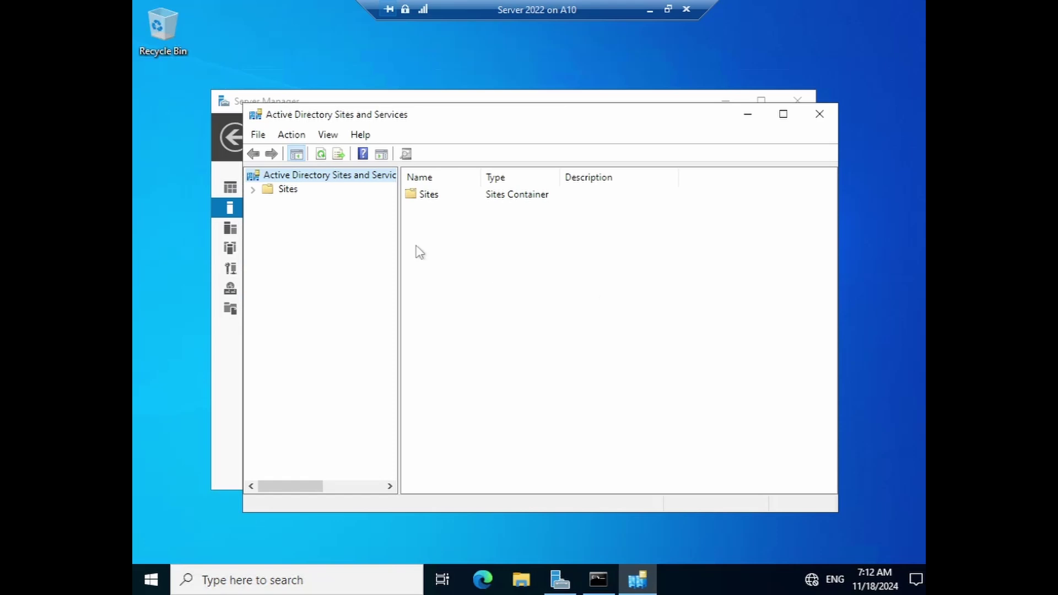
{"action": "left_click", "coordinate": [252, 189]}
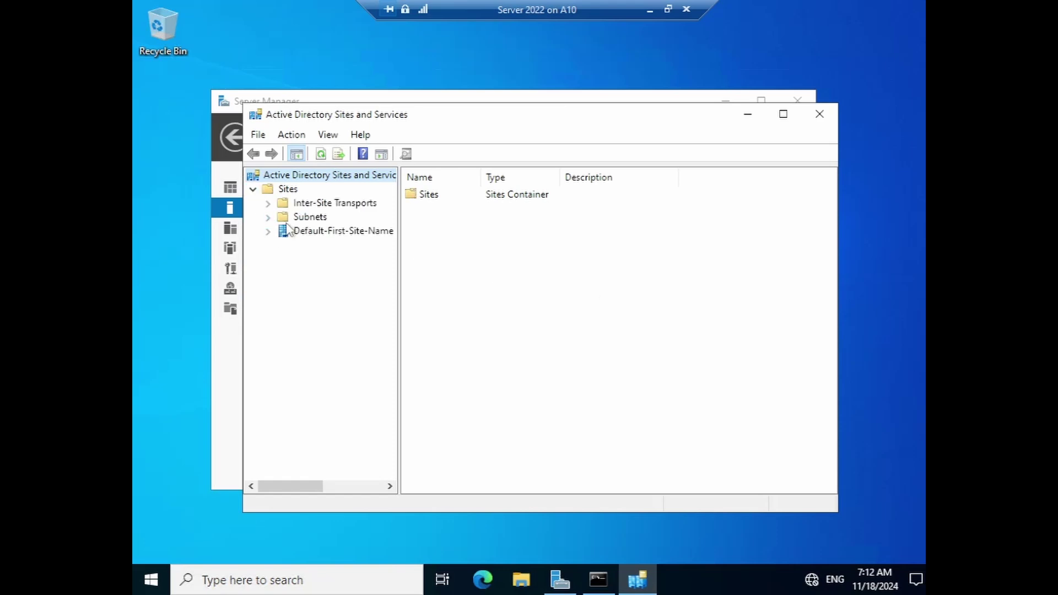
{"action": "left_click", "coordinate": [819, 114]}
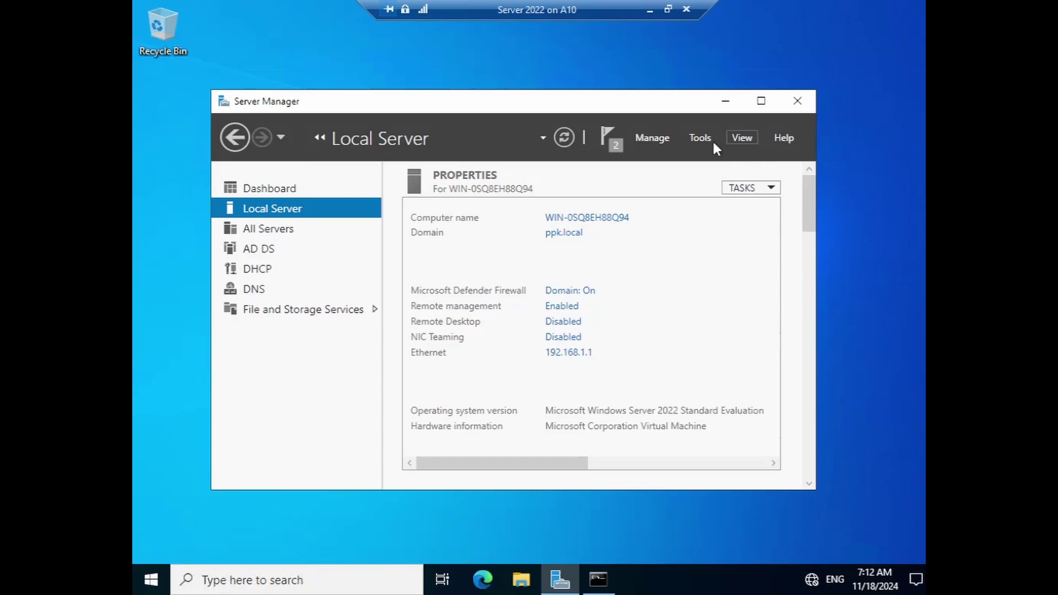
{"action": "left_click", "coordinate": [700, 137]}
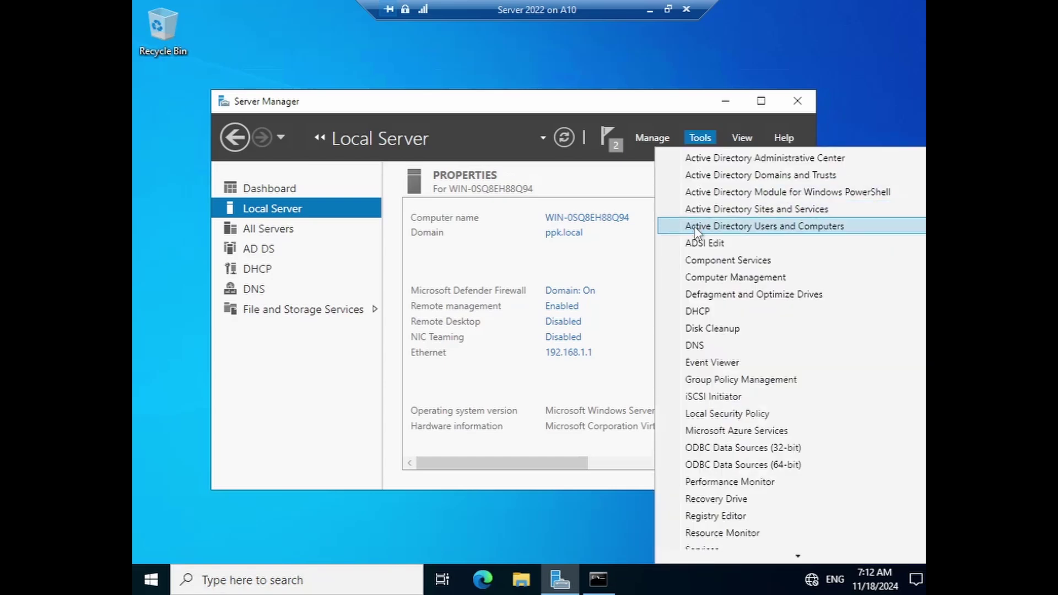
- Confirm the DHCP Administrators and DHCP Users groups exist in Active Directory Users and Computers
{"action": "left_click", "coordinate": [725, 228]}
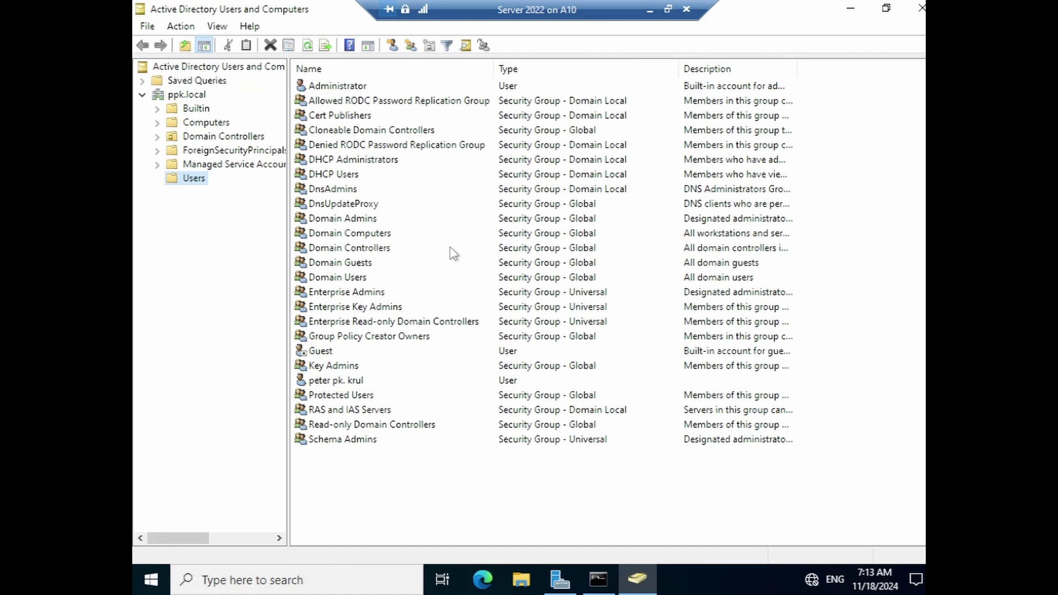
{"action": "left_click", "coordinate": [352, 161]}
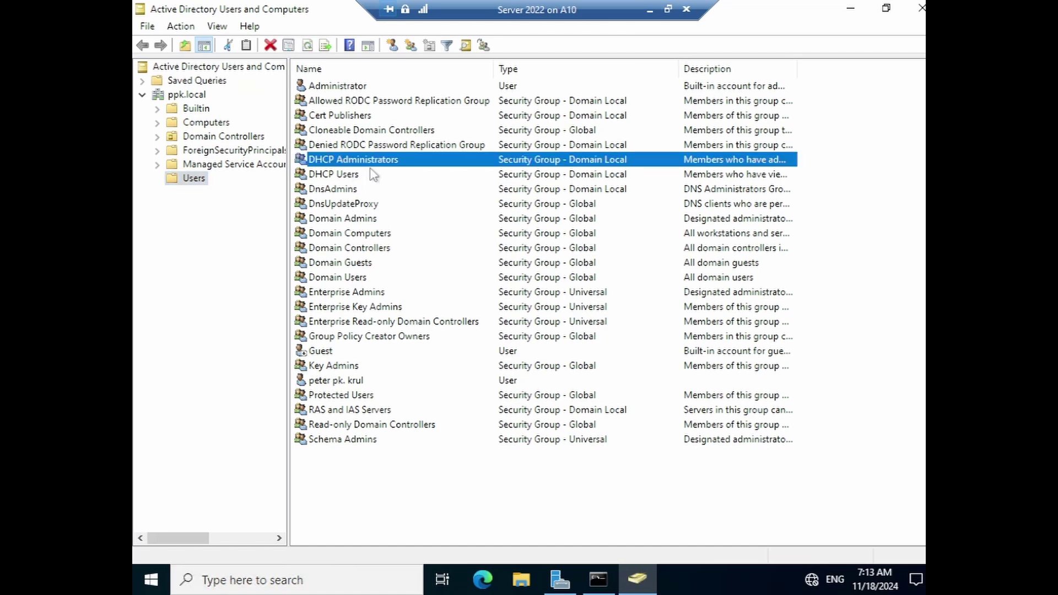
{"action": "left_click", "coordinate": [331, 177]}
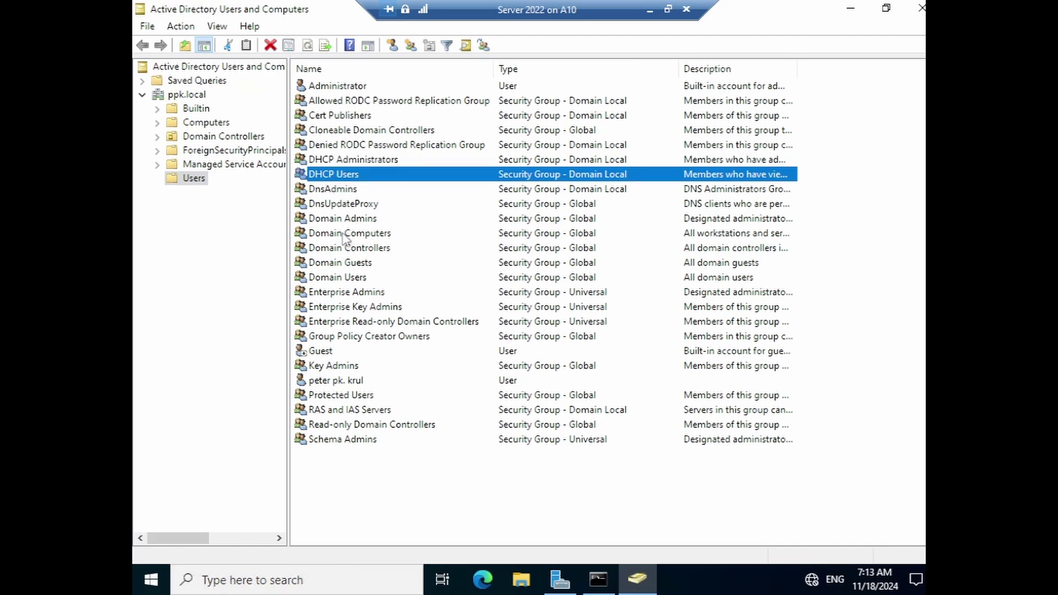
{"action": "left_click", "coordinate": [922, 8]}
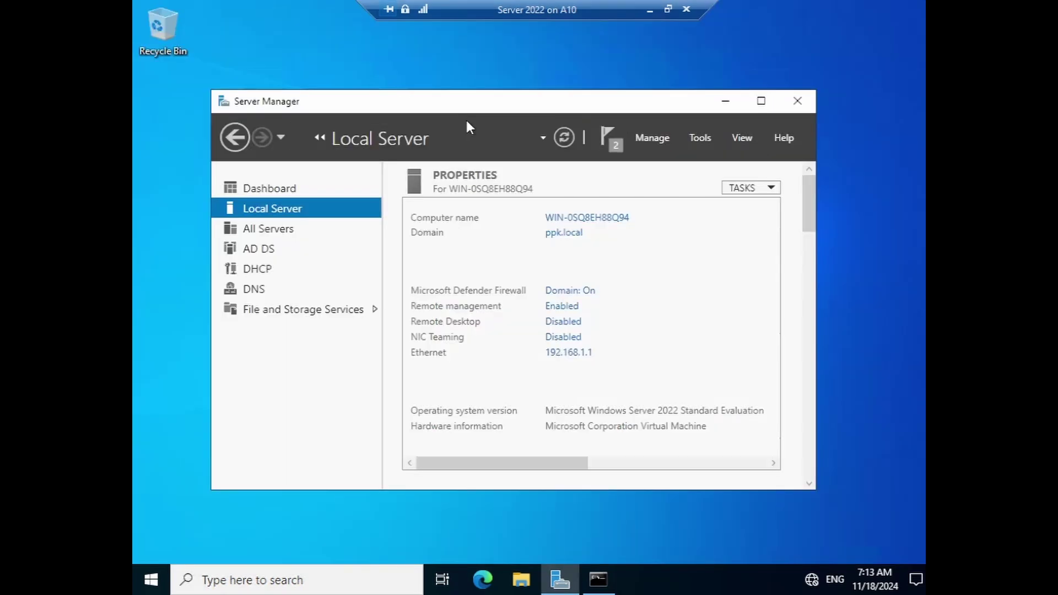
- Launch the DHCP console from Server Manager's Tools menu on the server VM
{"action": "left_click_drag", "start_coordinate": [488, 102], "coordinate": [474, 99]}
{"action": "left_click", "coordinate": [689, 136]}
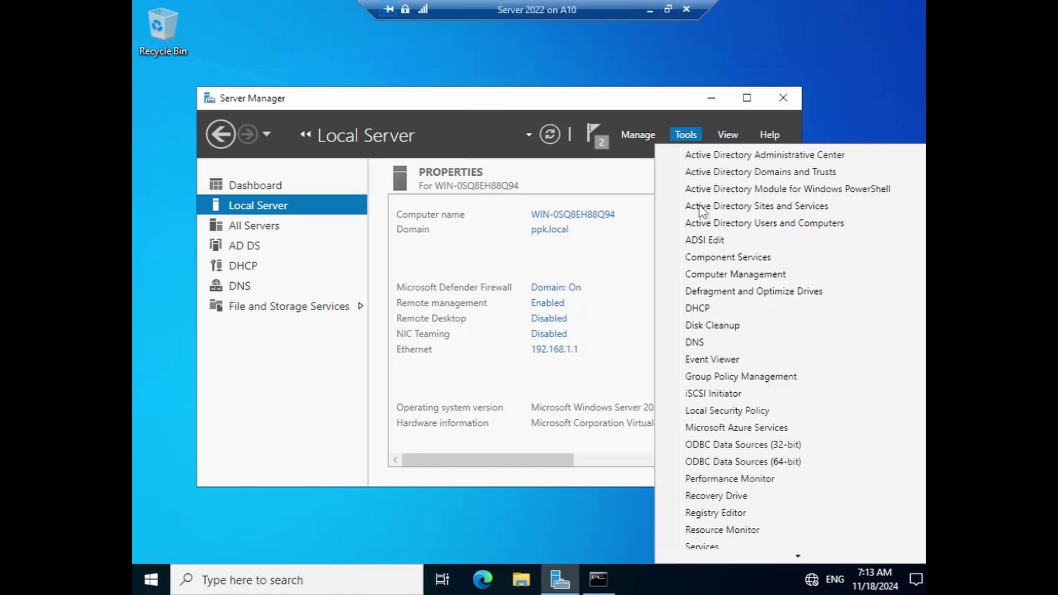
{"action": "left_click", "coordinate": [699, 309]}
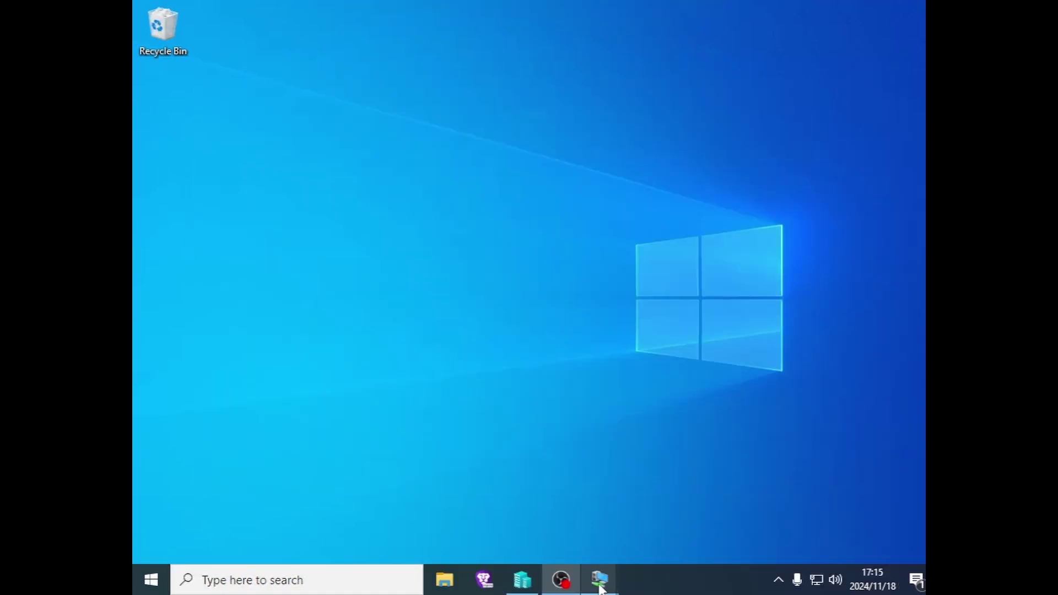
{"action": "mouse_move", "coordinate": [600, 588]}
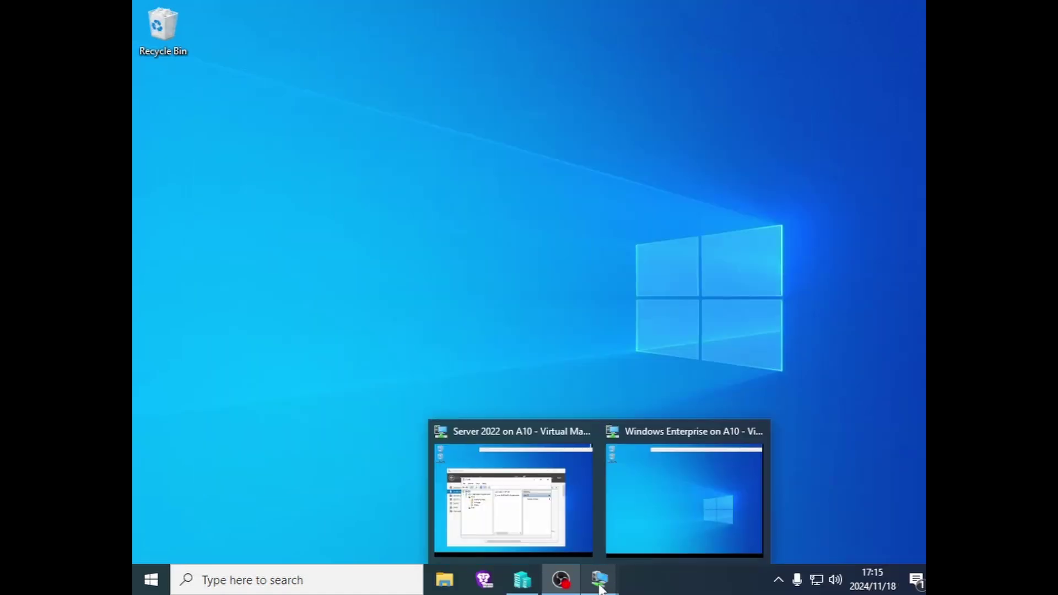
{"action": "left_click", "coordinate": [557, 529]}
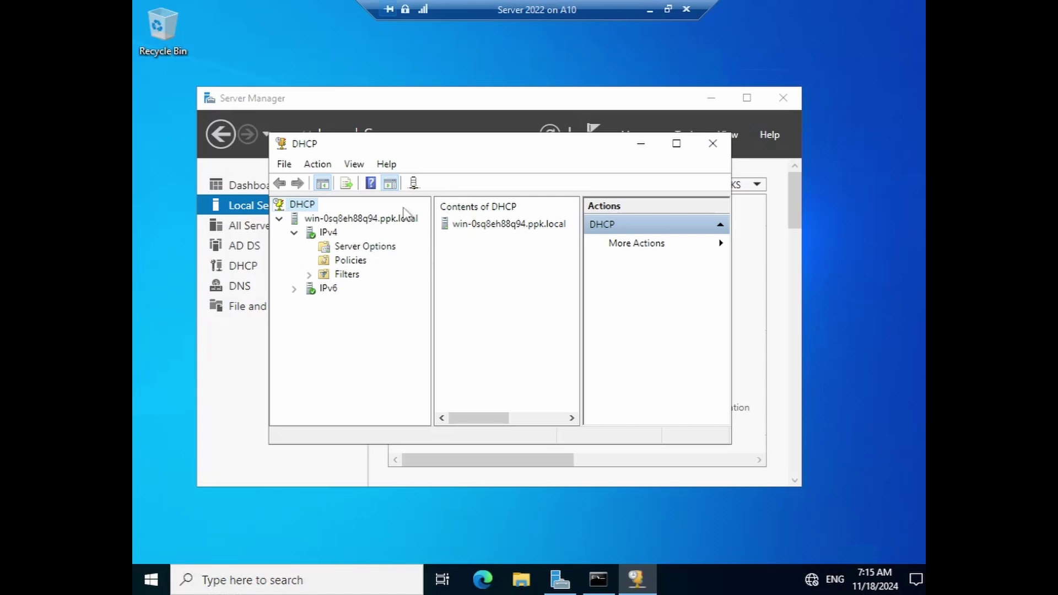
- Start a new IPv4 scope and name it 'Main lab'
{"action": "right_click", "coordinate": [327, 233]}
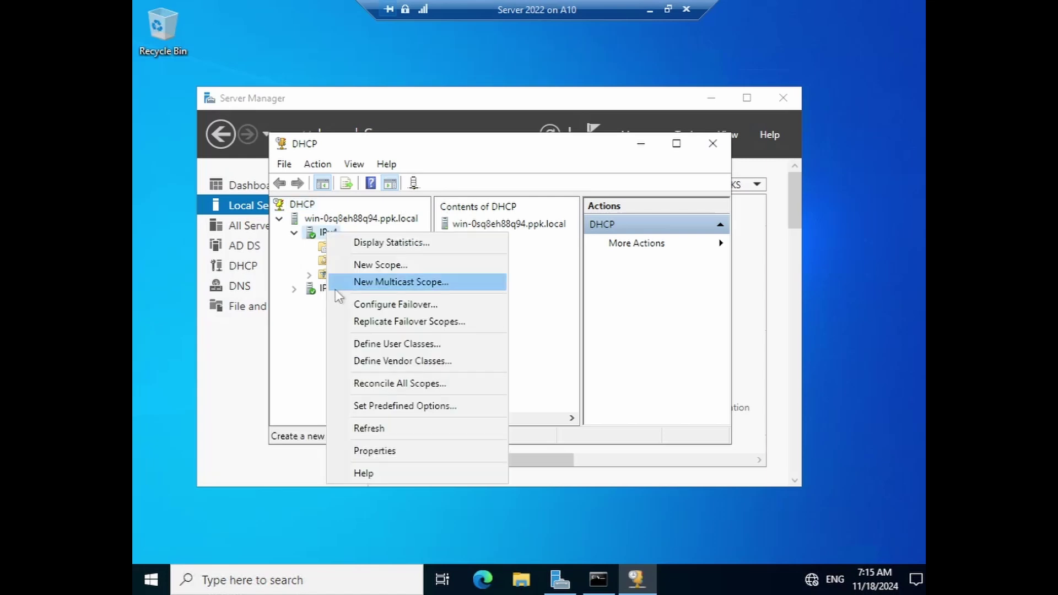
{"action": "left_click", "coordinate": [368, 266]}
{"action": "left_click", "coordinate": [596, 436]}
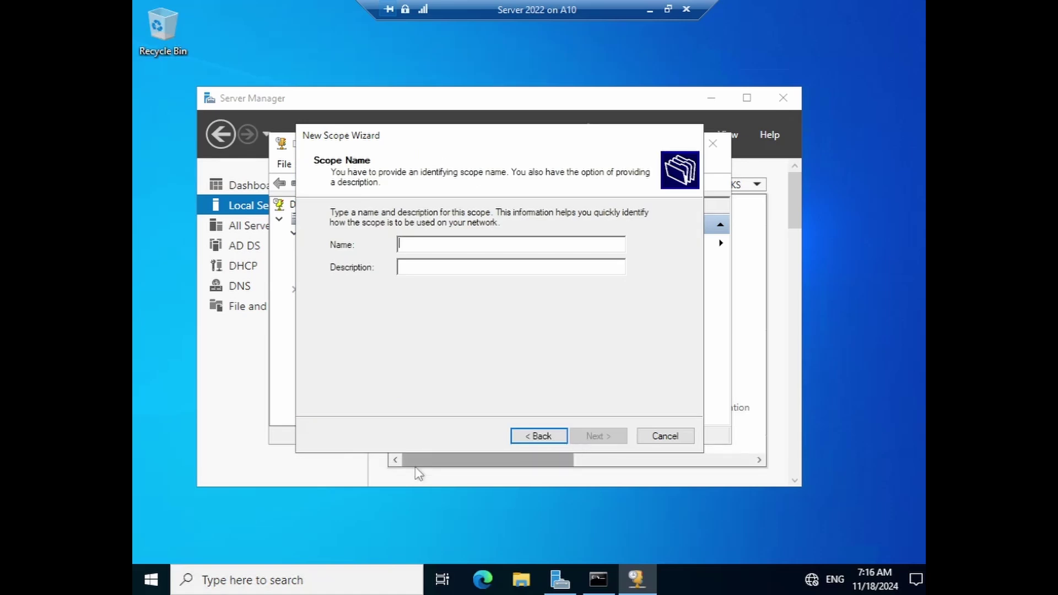
{"action": "type", "text": "M"}
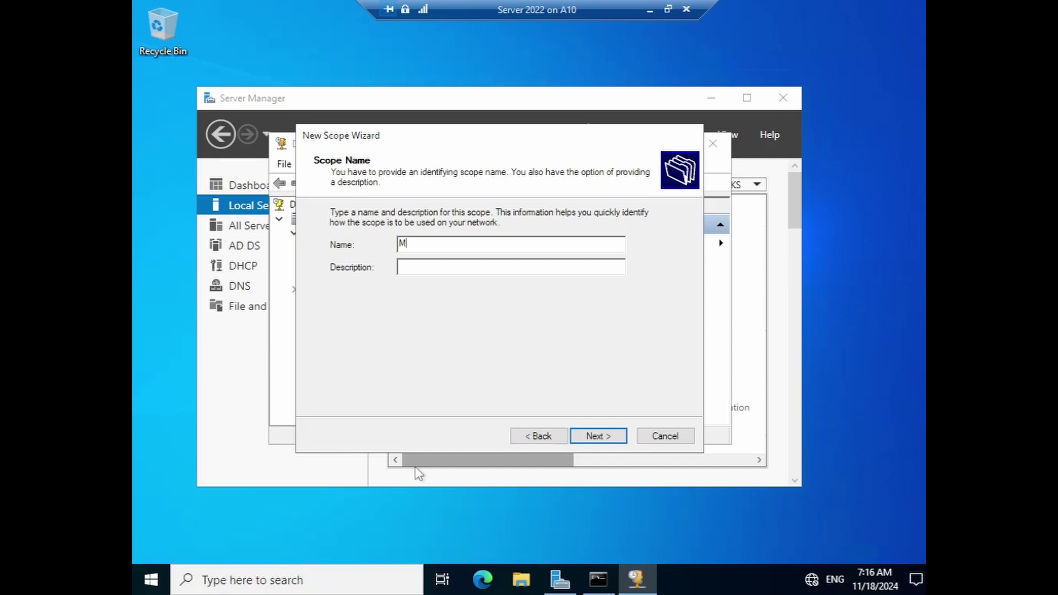
{"action": "type", "text": "ain lab"}
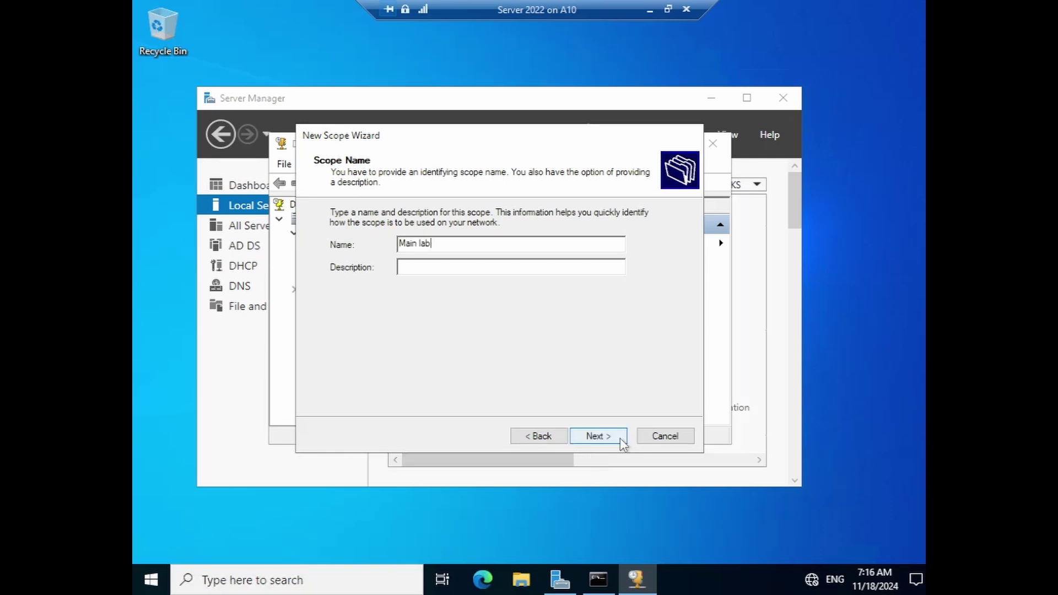
{"action": "left_click", "coordinate": [598, 436]}
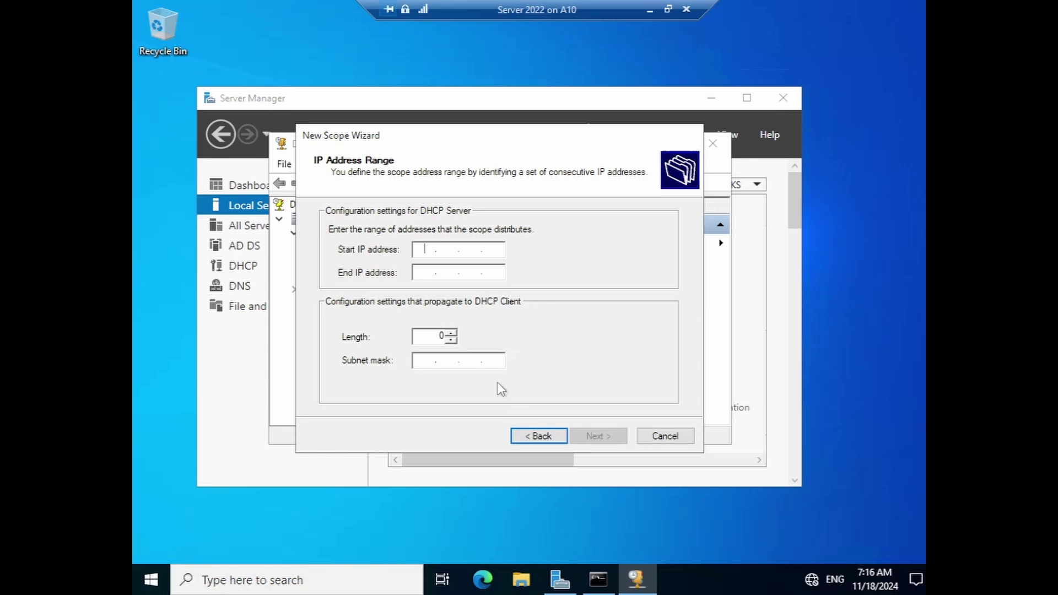
- Set the scope range 192.168.1.2 to 192.168.1.254 with mask 255.255.255.0
{"action": "key", "text": "End"}
{"action": "key", "text": "Home"}
{"action": "type", "text": "192 . 168 . 1 . 1"}
{"action": "key", "text": "BackSpace"}
{"action": "type", "text": "2"}
{"action": "key", "text": "Tab"}
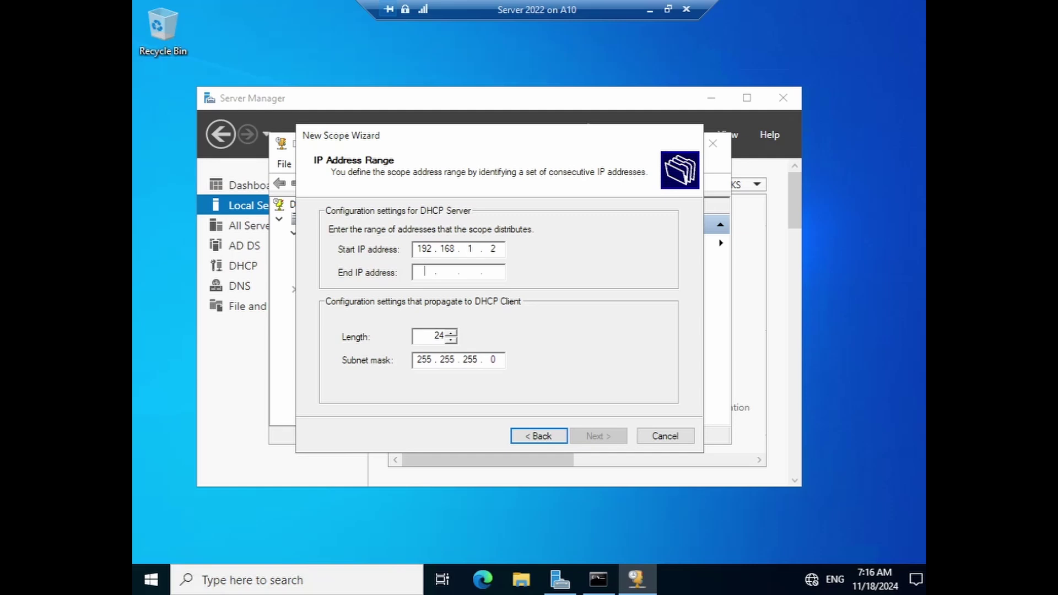
{"action": "type", "text": "192.16"}
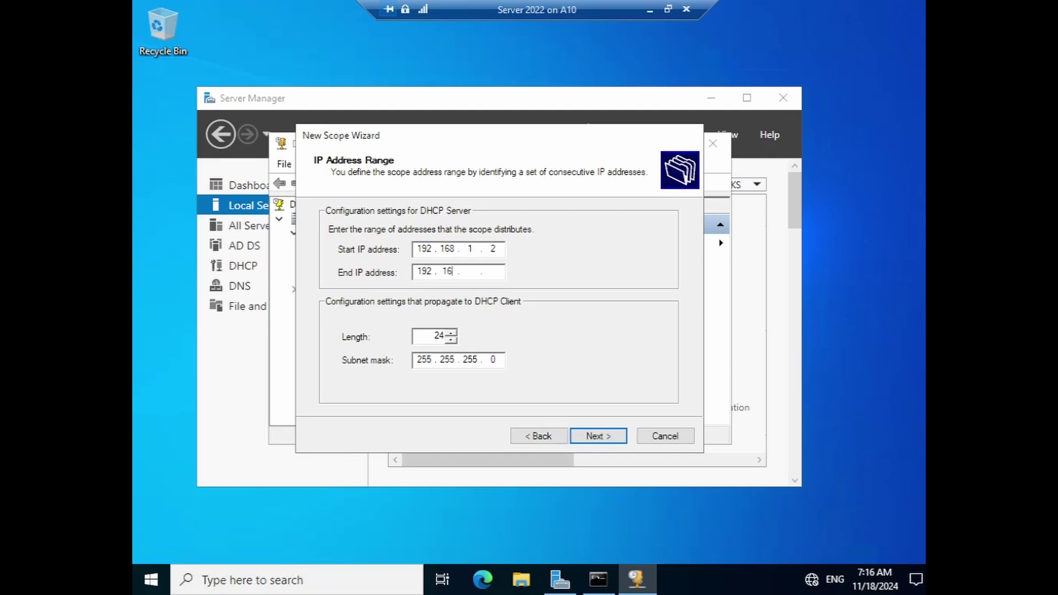
{"action": "type", "text": "8.254"}
{"action": "key", "text": "BackSpace"}
{"action": "key", "text": "BackSpace"}
{"action": "key", "text": "BackSpace"}
{"action": "key", "text": "BackSpace"}
{"action": "type", "text": "1 . 254"}
{"action": "left_click", "coordinate": [598, 436]}
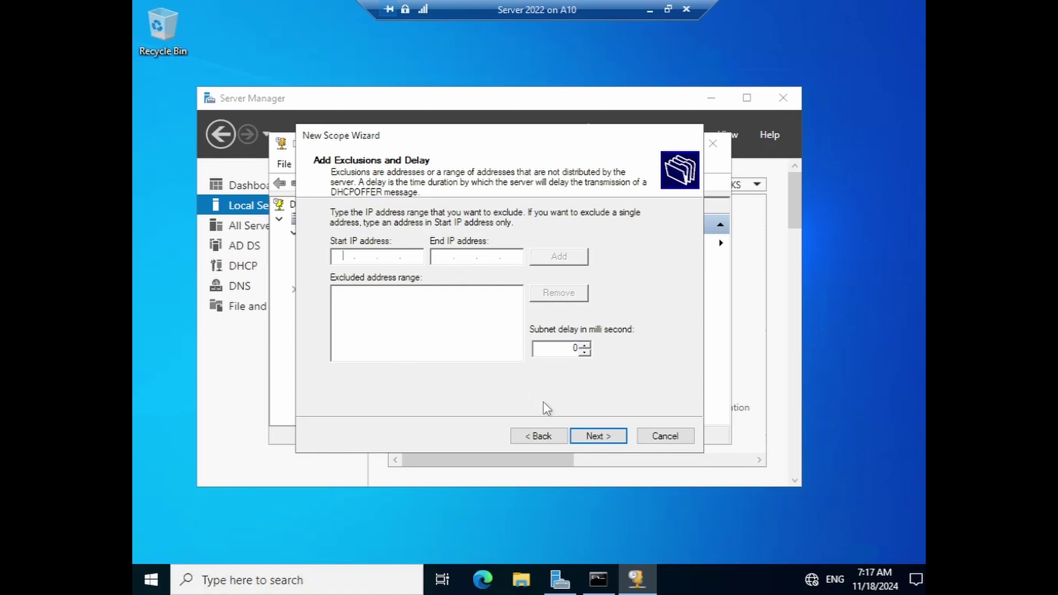
- Skip exclusions, keep the default lease duration, and opt to configure DHCP options now
{"action": "left_click", "coordinate": [595, 437]}
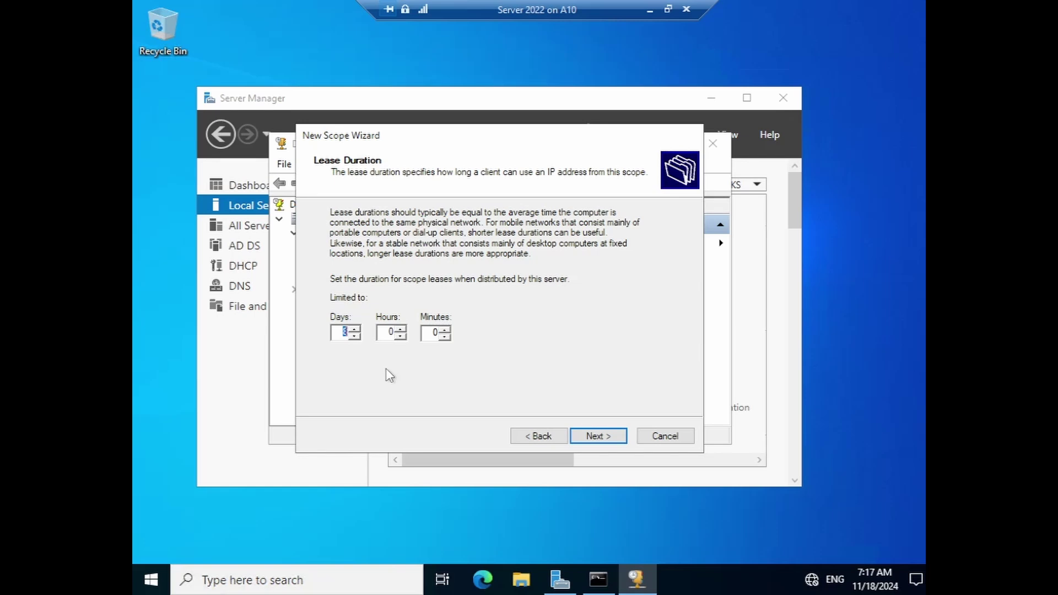
{"action": "left_click", "coordinate": [598, 437]}
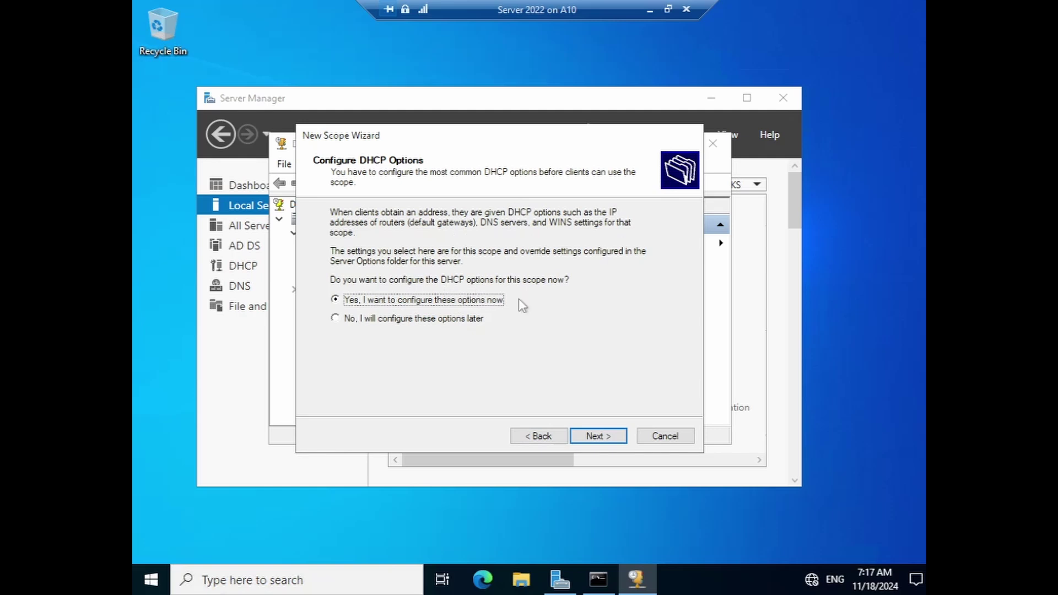
{"action": "left_click", "coordinate": [598, 436]}
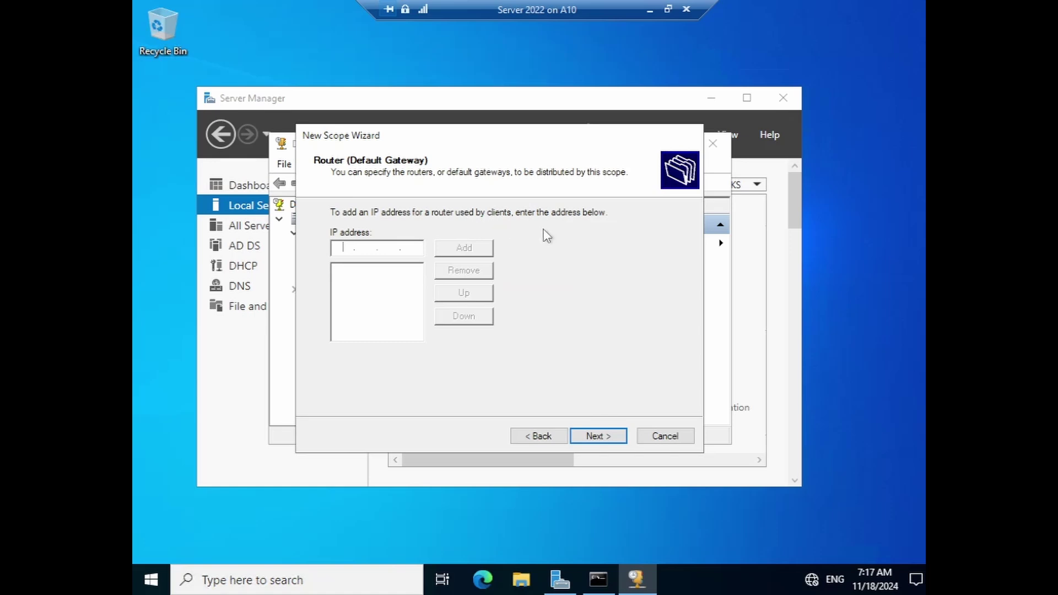
- Add 192.168.1.1 as the scope's default gateway
{"action": "left_click", "coordinate": [596, 436]}
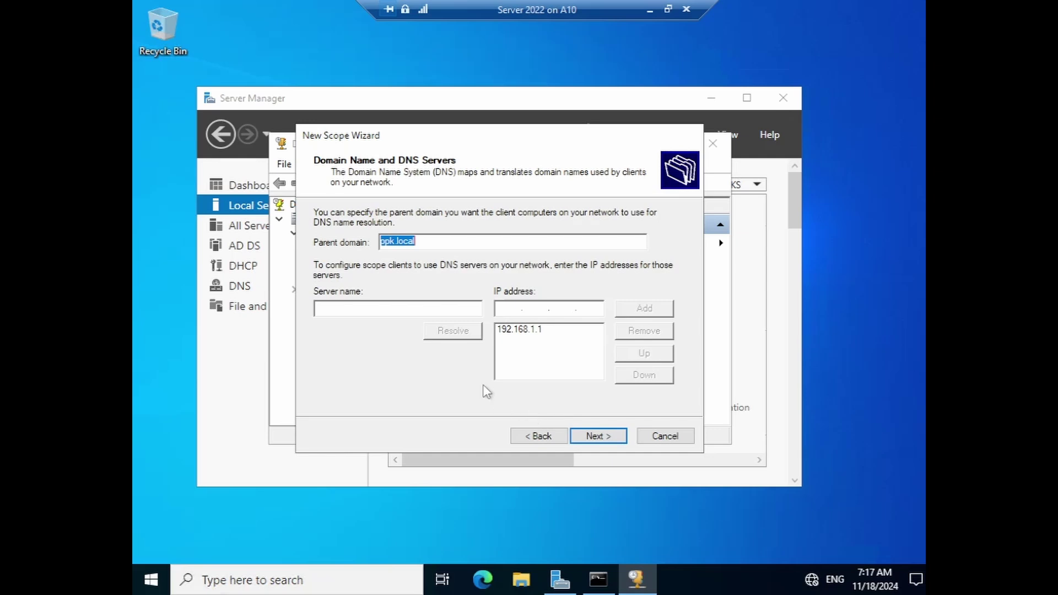
{"action": "left_click", "coordinate": [532, 436]}
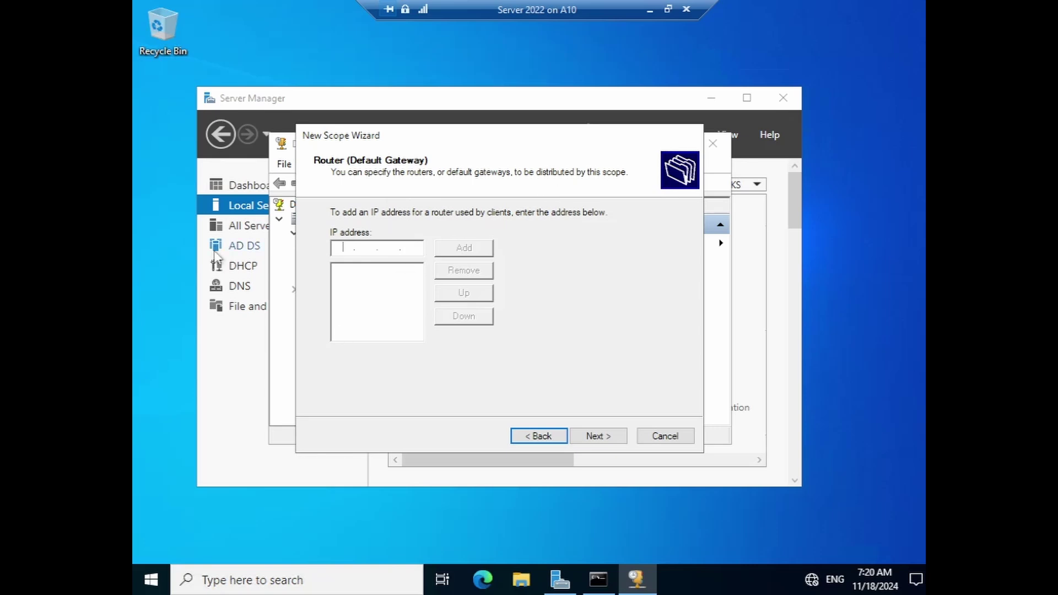
{"action": "type", "text": "192 . 168 . 1 . 1"}
{"action": "left_click", "coordinate": [464, 248]}
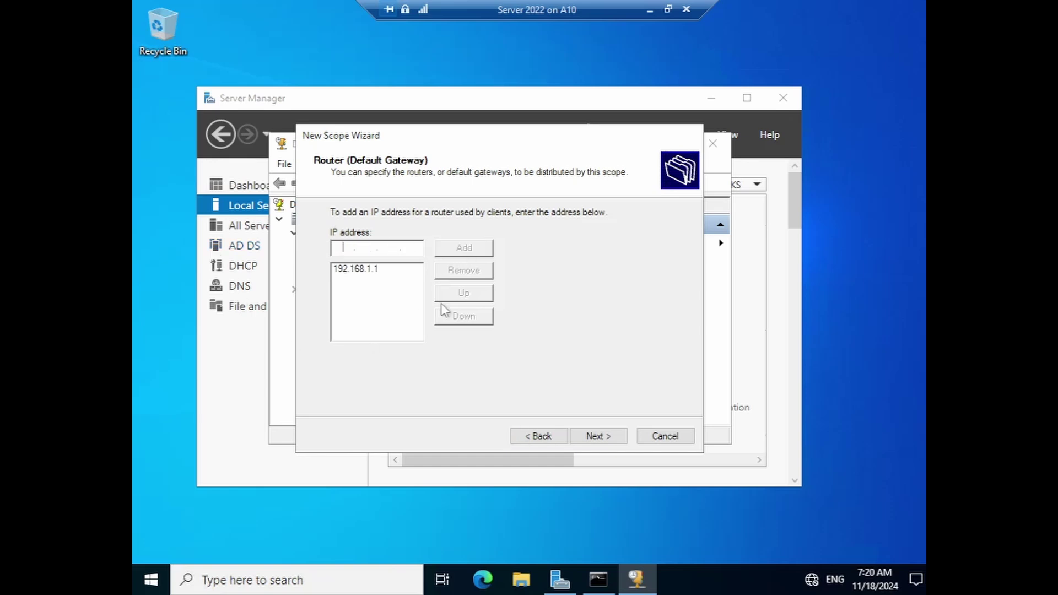
{"action": "left_click", "coordinate": [600, 436]}
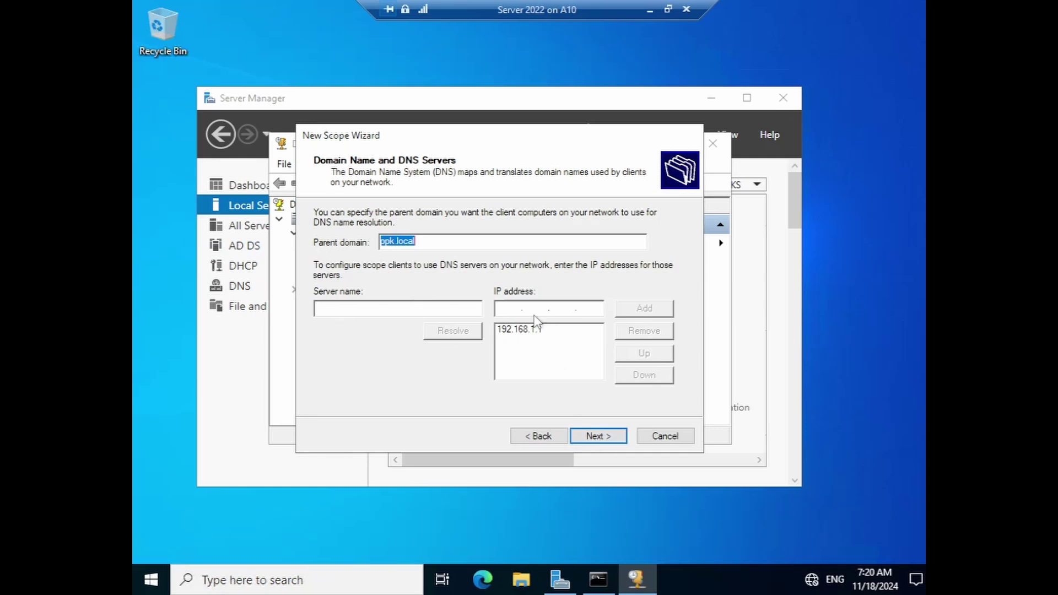
- Keep DNS server 192.168.1.1 for ppk.local, skip WINS servers, and activate the scope now
{"action": "left_click", "coordinate": [593, 444]}
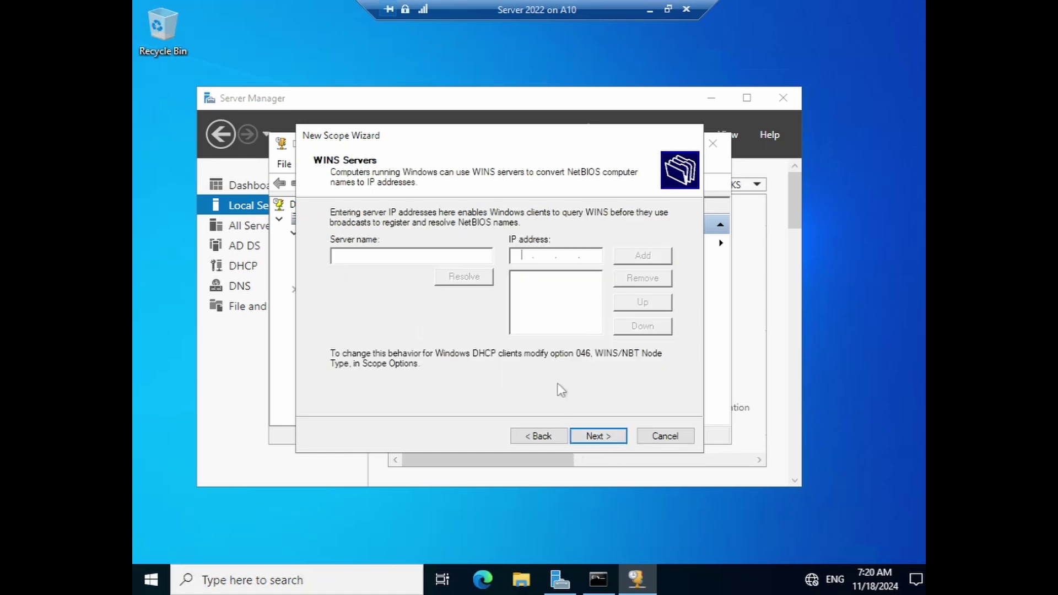
{"action": "left_click", "coordinate": [537, 437]}
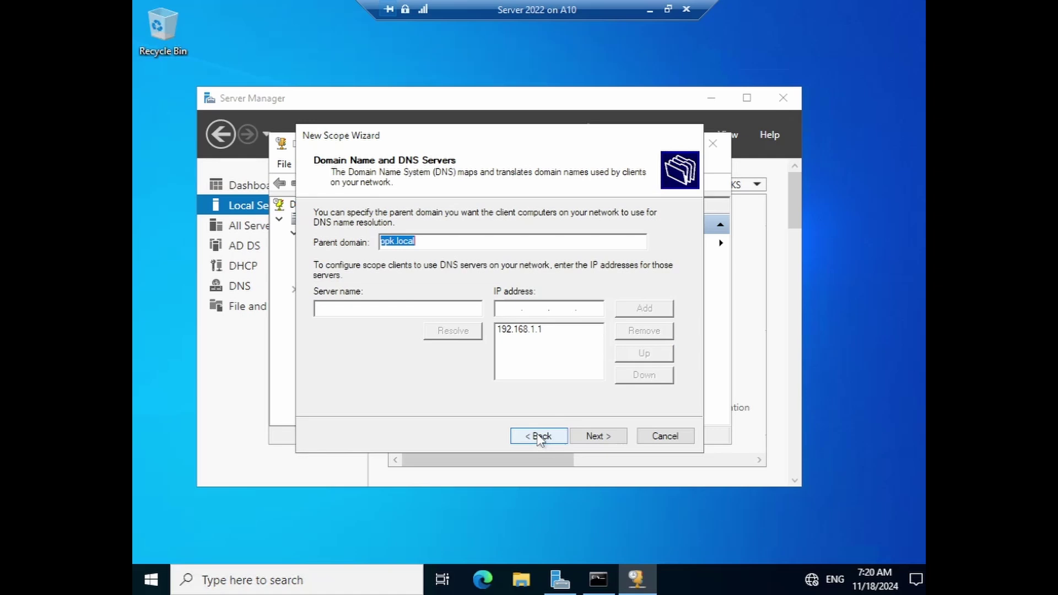
{"action": "left_click", "coordinate": [528, 337]}
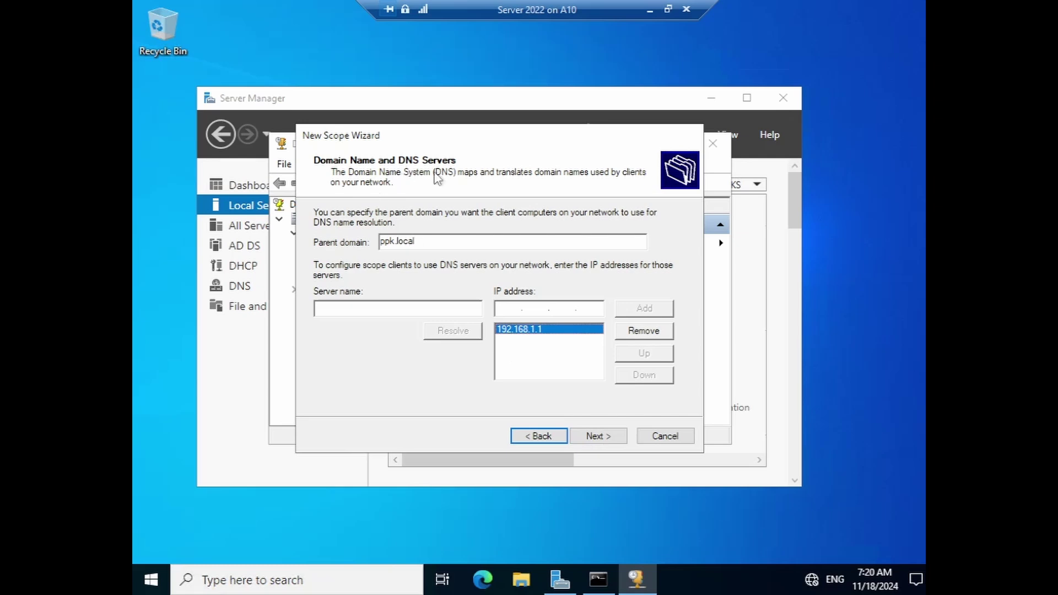
{"action": "left_click", "coordinate": [600, 436]}
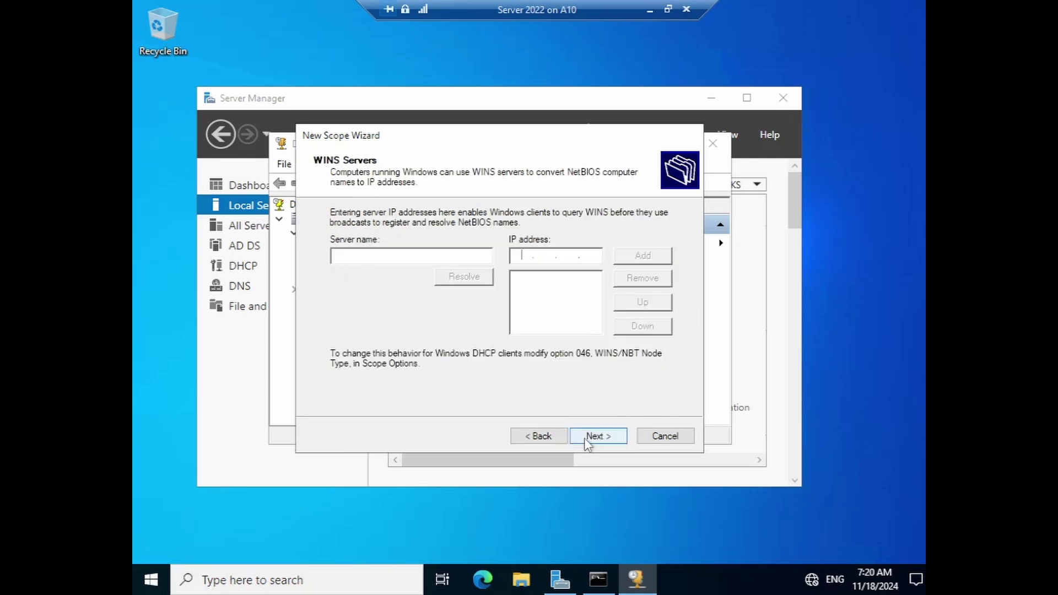
{"action": "left_click", "coordinate": [585, 437]}
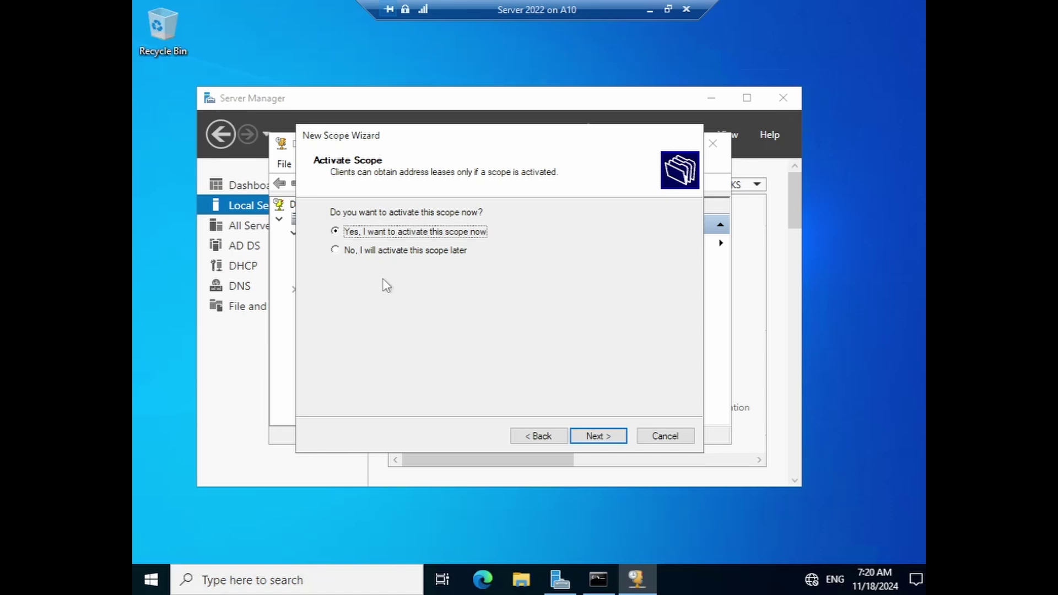
{"action": "left_click", "coordinate": [599, 437]}
{"action": "left_click", "coordinate": [587, 438]}
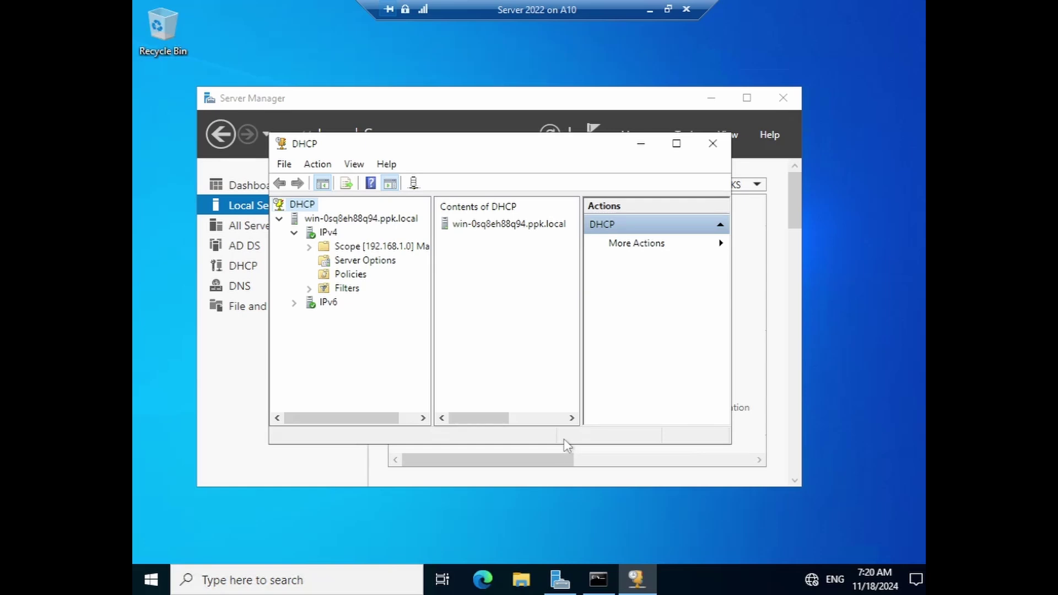
- On the client VM, open Network & Internet settings from the tray network icon and scroll to adapter options
{"action": "left_click", "coordinate": [651, 10]}
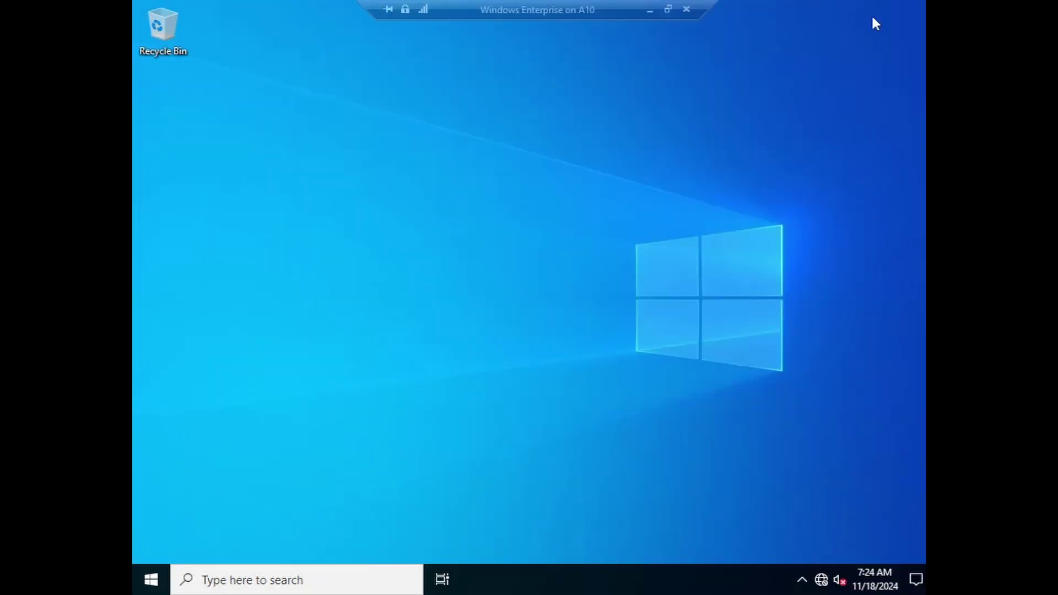
{"action": "right_click", "coordinate": [814, 583]}
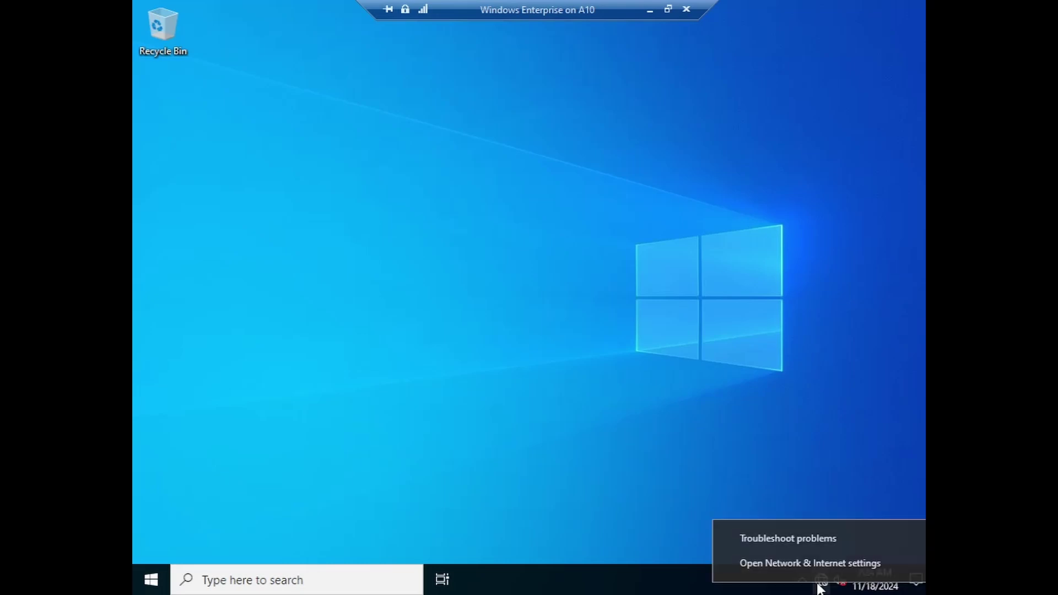
{"action": "left_click", "coordinate": [513, 286]}
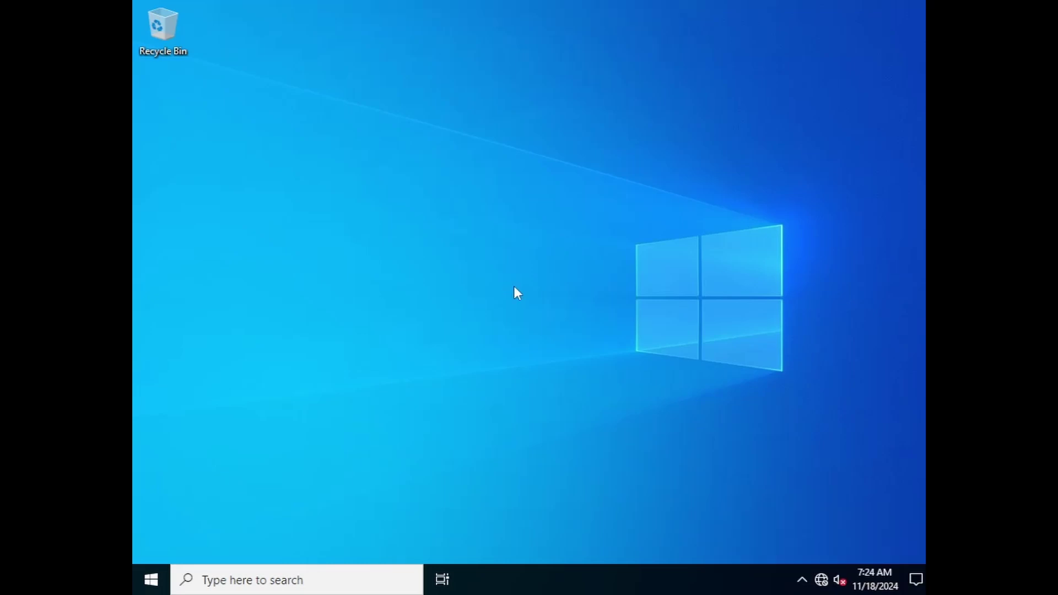
{"action": "right_click", "coordinate": [821, 579]}
{"action": "left_click", "coordinate": [822, 562]}
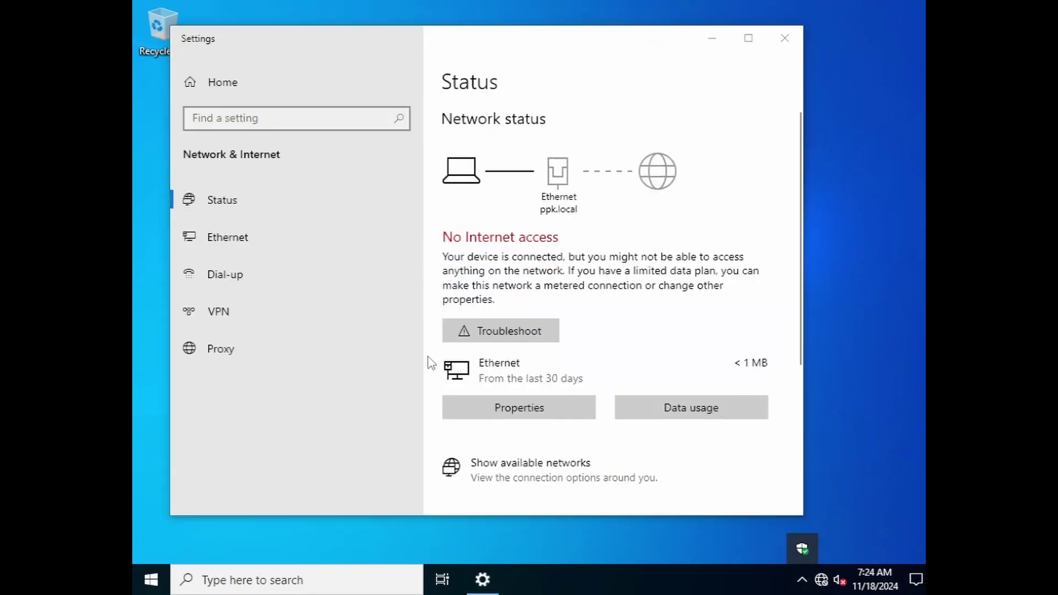
{"action": "scroll", "coordinate": [570, 381], "scroll_direction": "down", "scroll_amount": 3}
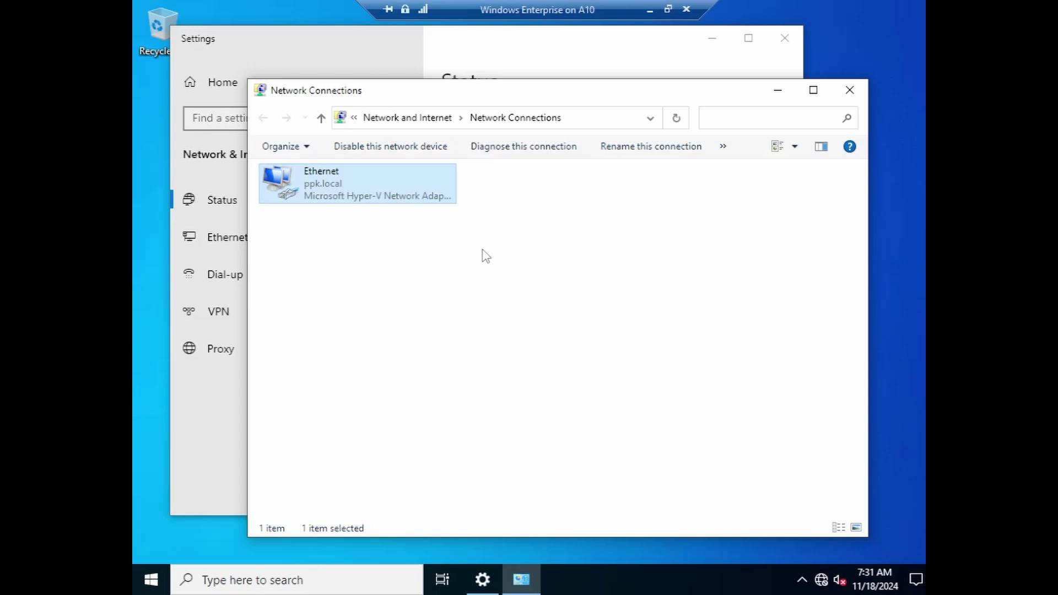
- Open the Ethernet adapter's properties, authenticating as Administrator with the account password
{"action": "right_click", "coordinate": [339, 181]}
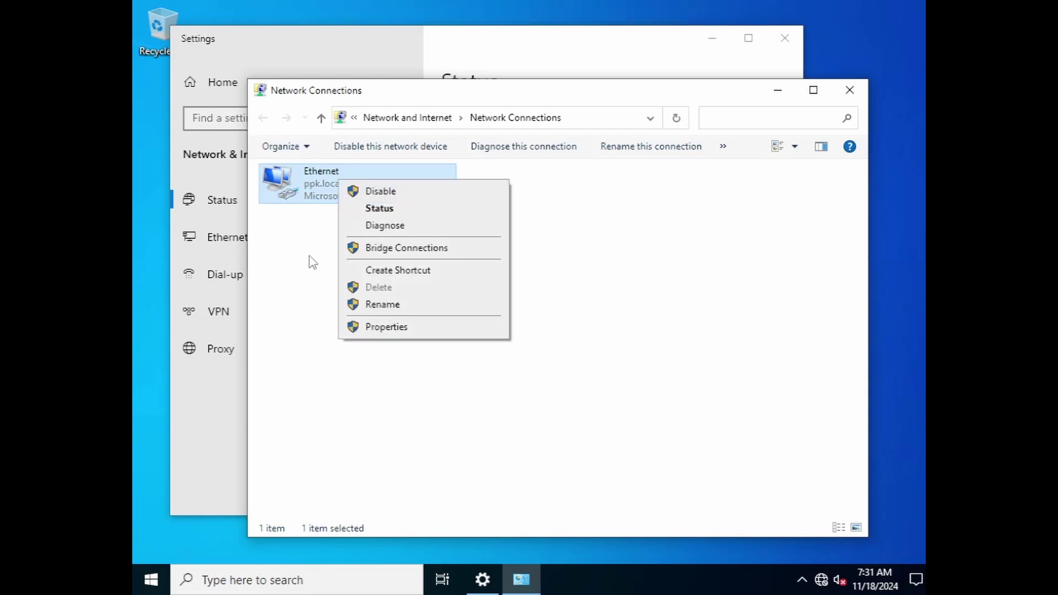
{"action": "left_click", "coordinate": [380, 327]}
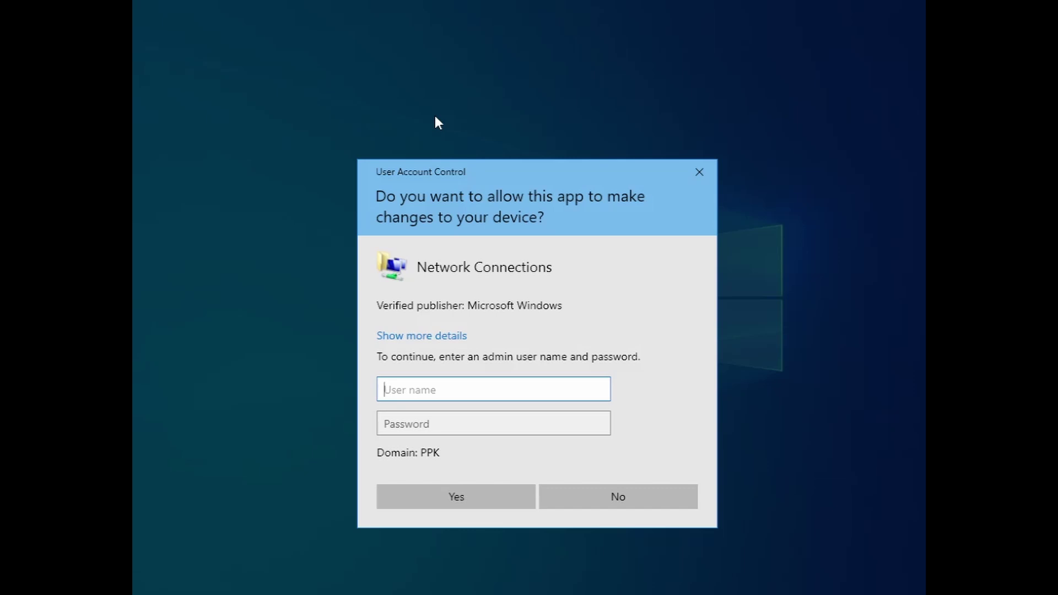
{"action": "type", "text": "Administrator"}
{"action": "key", "text": "Tab"}
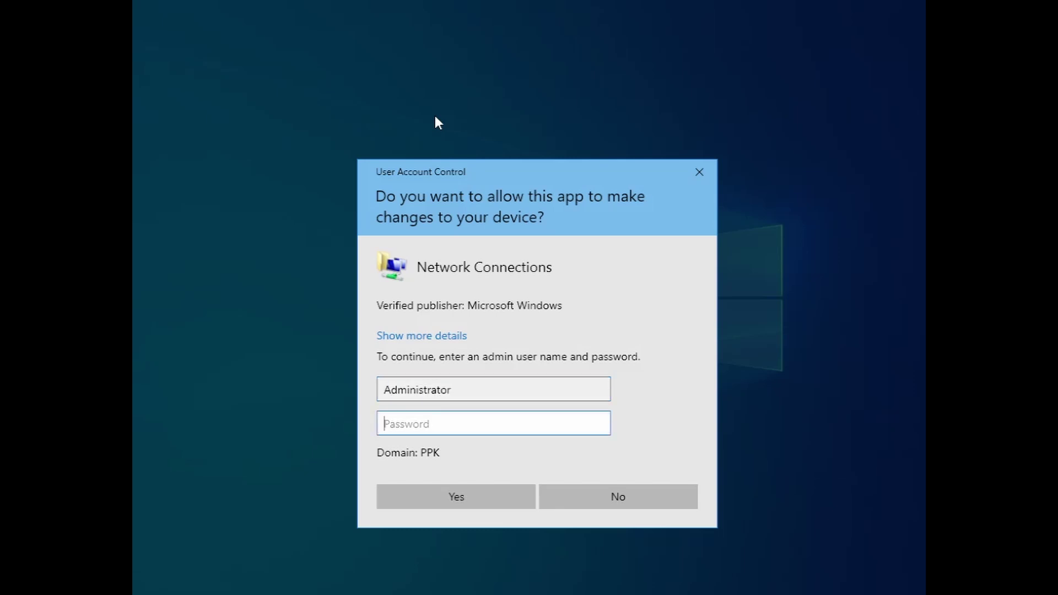
{"action": "type", "text": "********"}
{"action": "left_click", "coordinate": [449, 502]}
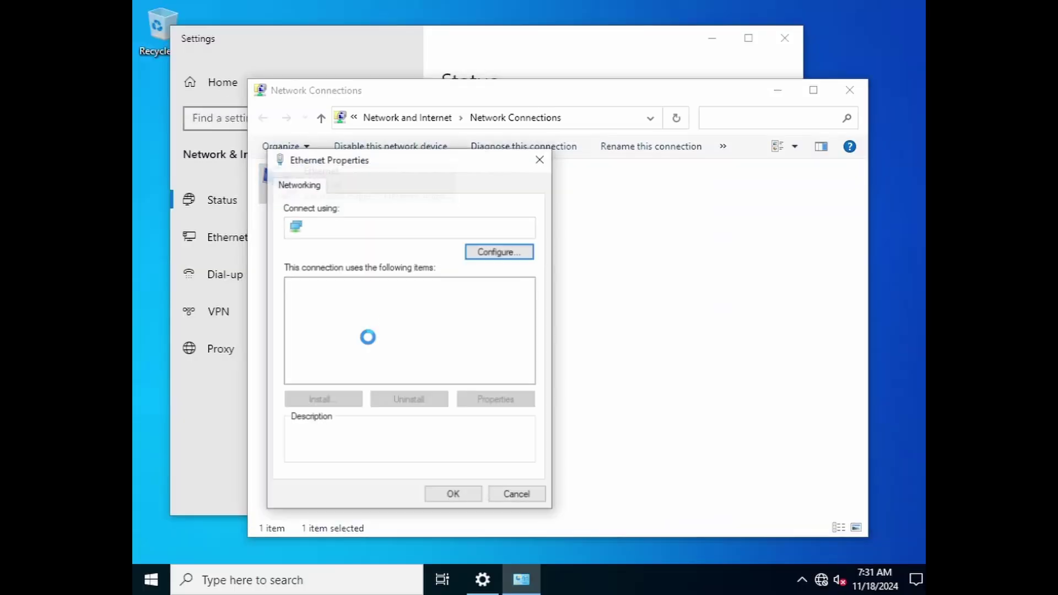
- Set the adapter's IPv4 to obtain an IP address automatically and save the settings
{"action": "double_click", "coordinate": [401, 325]}
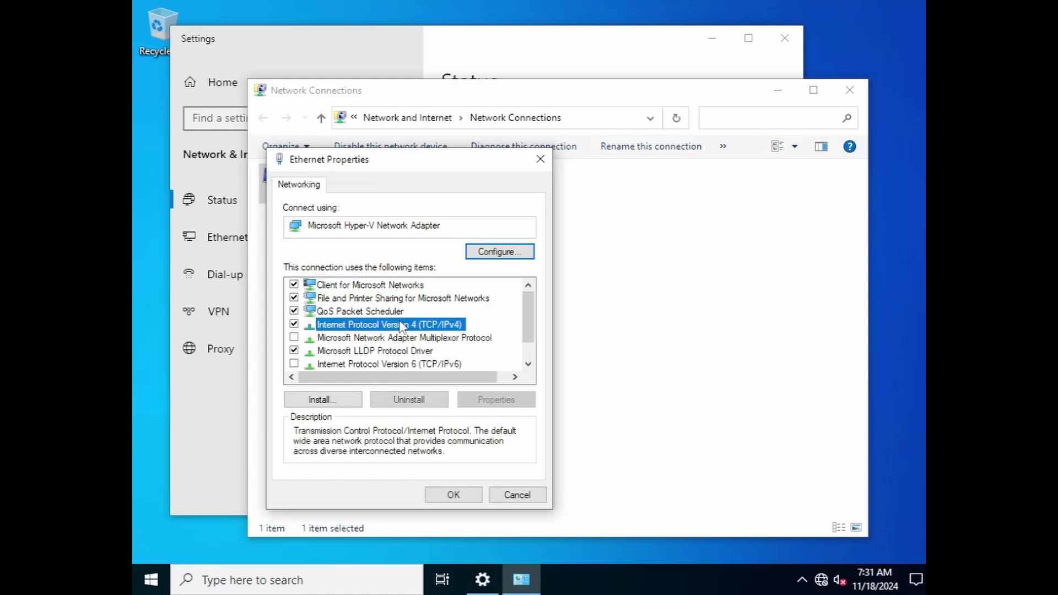
{"action": "left_click", "coordinate": [367, 312]}
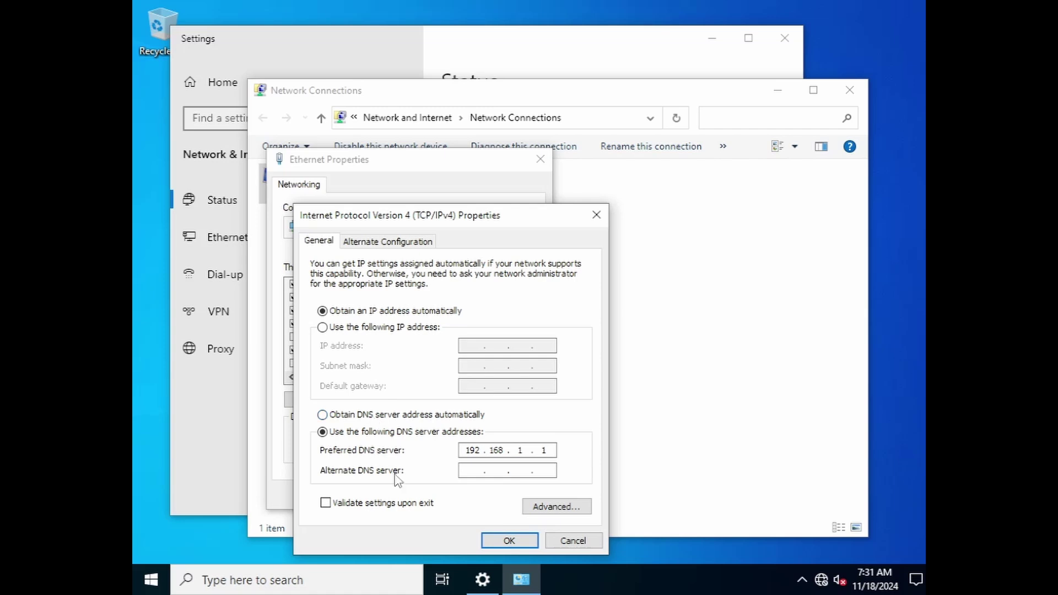
{"action": "left_click", "coordinate": [508, 540]}
{"action": "left_click", "coordinate": [464, 494]}
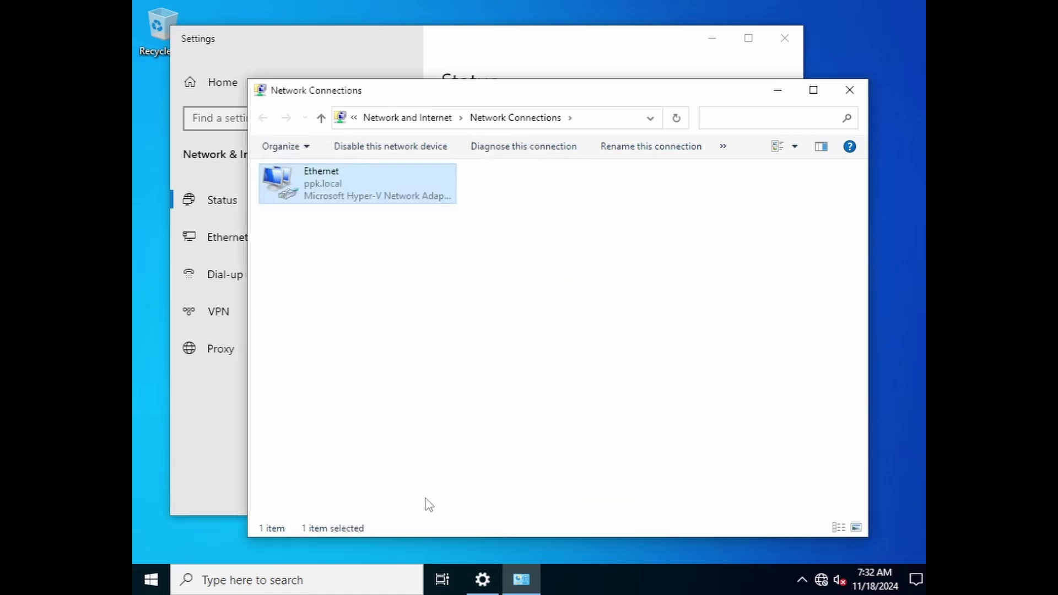
- Run ipconfig in Command Prompt to confirm address 192.168.1.2, mask 255.255.255.0, gateway 192.168.1.1
{"action": "left_click", "coordinate": [312, 580]}
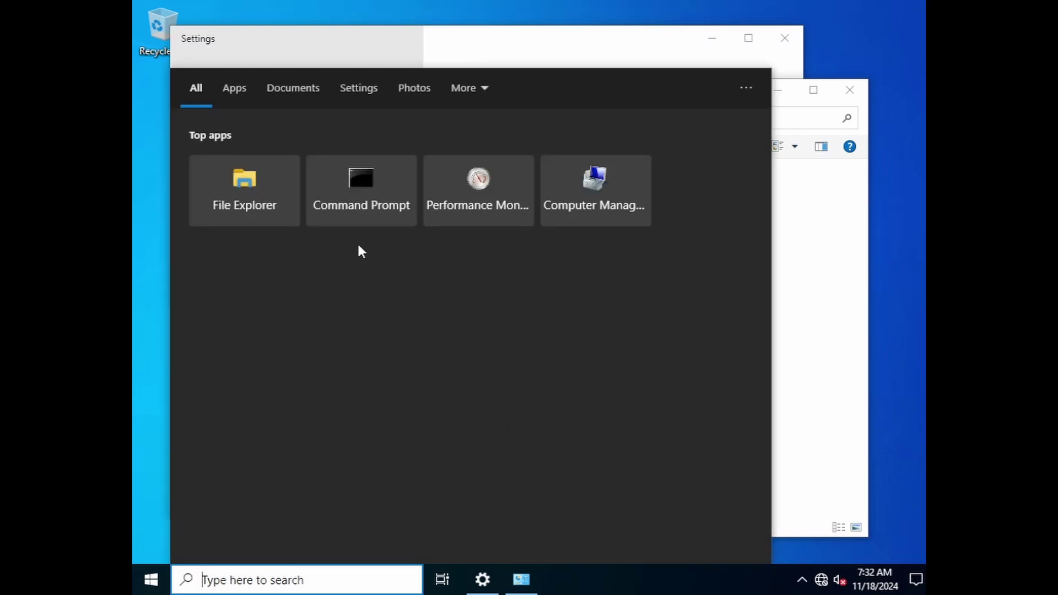
{"action": "left_click", "coordinate": [361, 190]}
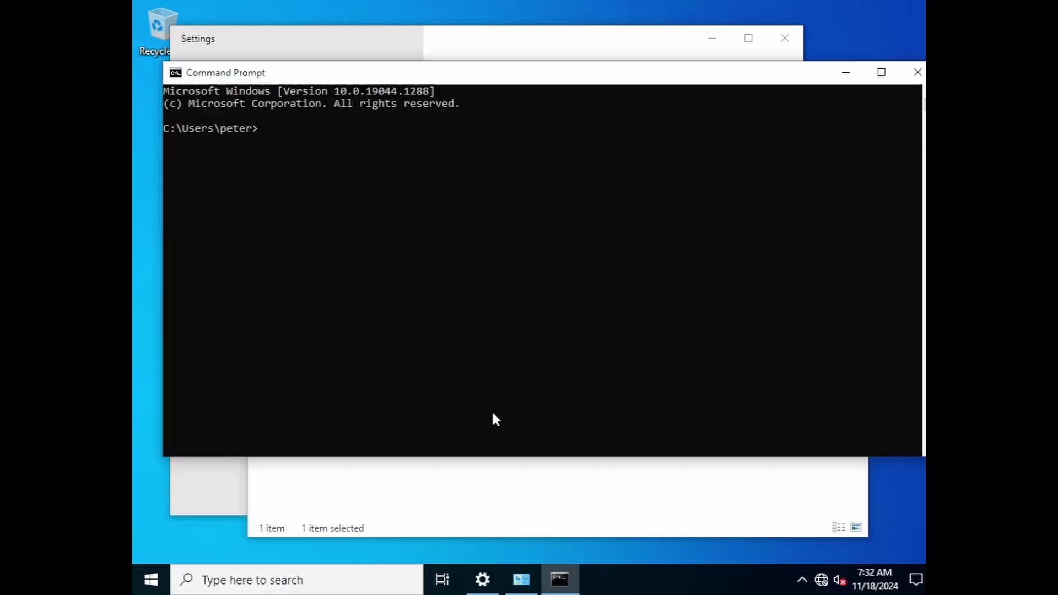
{"action": "type", "text": "ipconfig"}
{"action": "key", "text": "Return"}
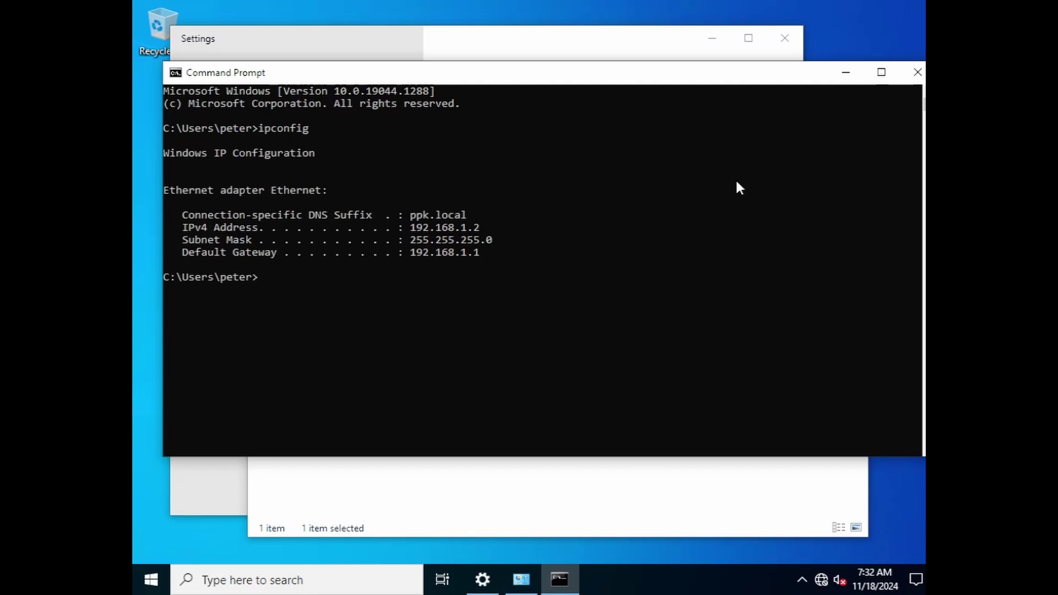
{"action": "left_click", "coordinate": [846, 72]}
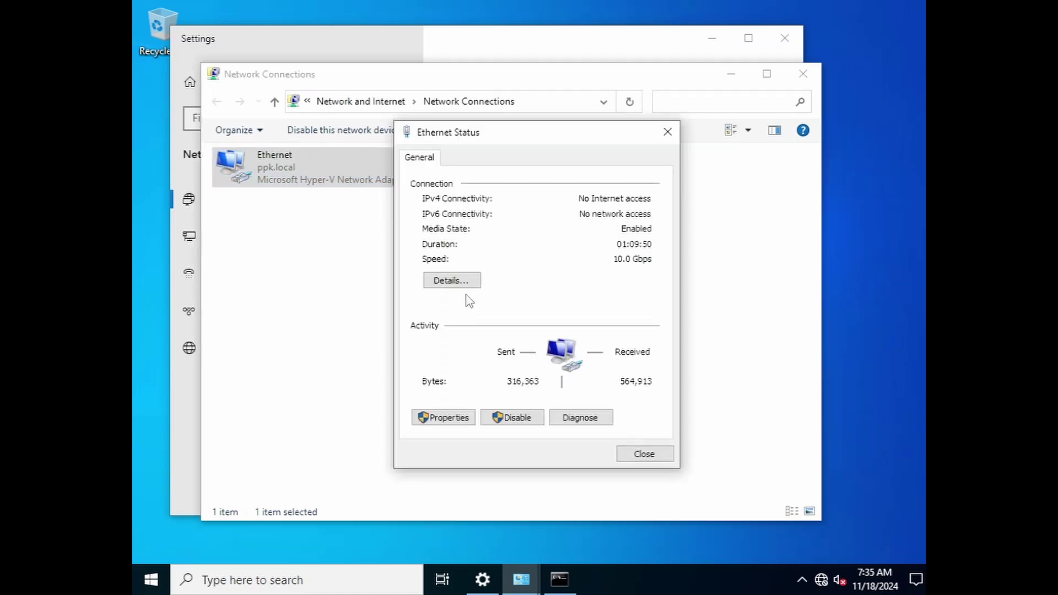
{"action": "left_click", "coordinate": [466, 284]}
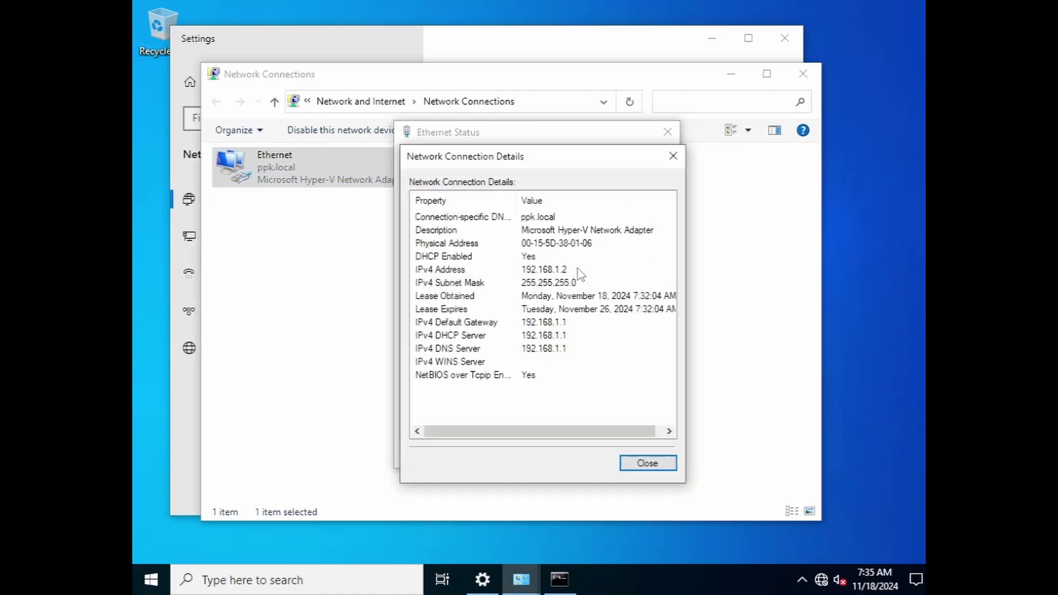
{"action": "left_click_drag", "start_coordinate": [586, 158], "coordinate": [558, 164]}
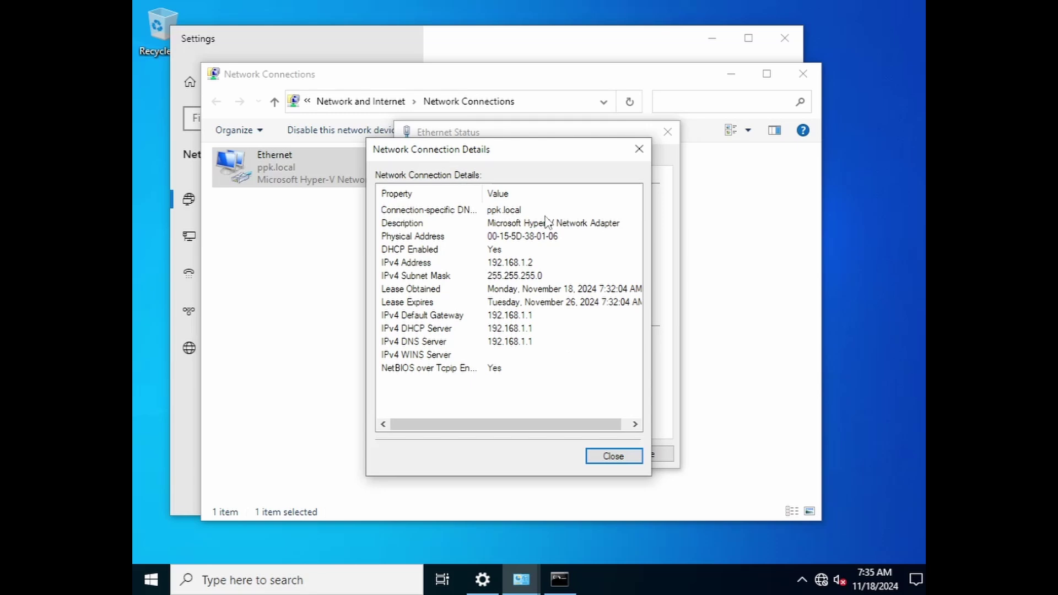
{"action": "left_click_drag", "start_coordinate": [525, 156], "coordinate": [444, 137]}
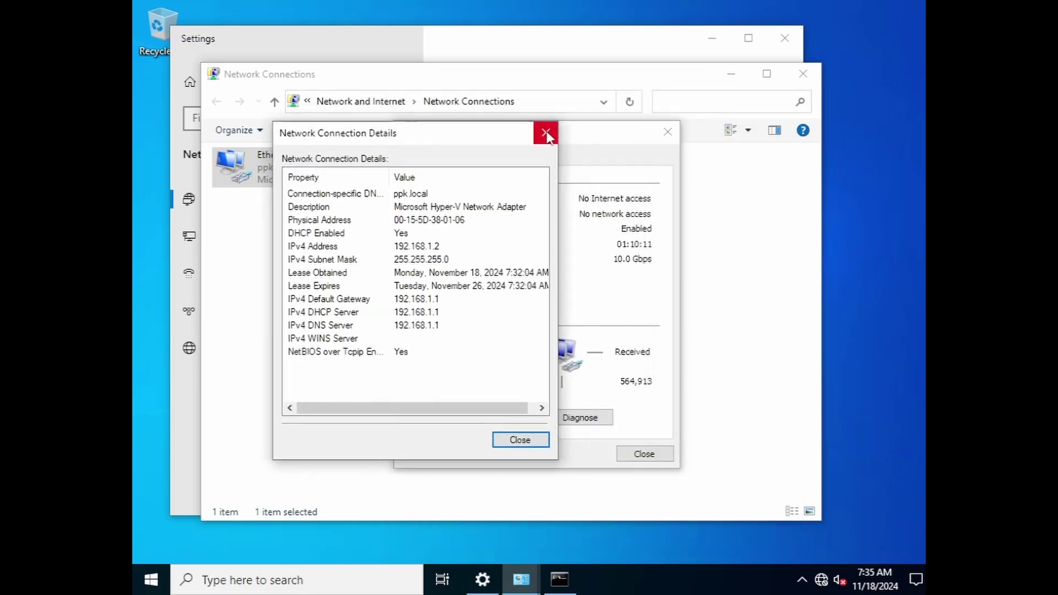
{"action": "left_click", "coordinate": [546, 135]}
{"action": "left_click", "coordinate": [667, 132]}
{"action": "left_click_drag", "start_coordinate": [633, 83], "coordinate": [670, 75]}
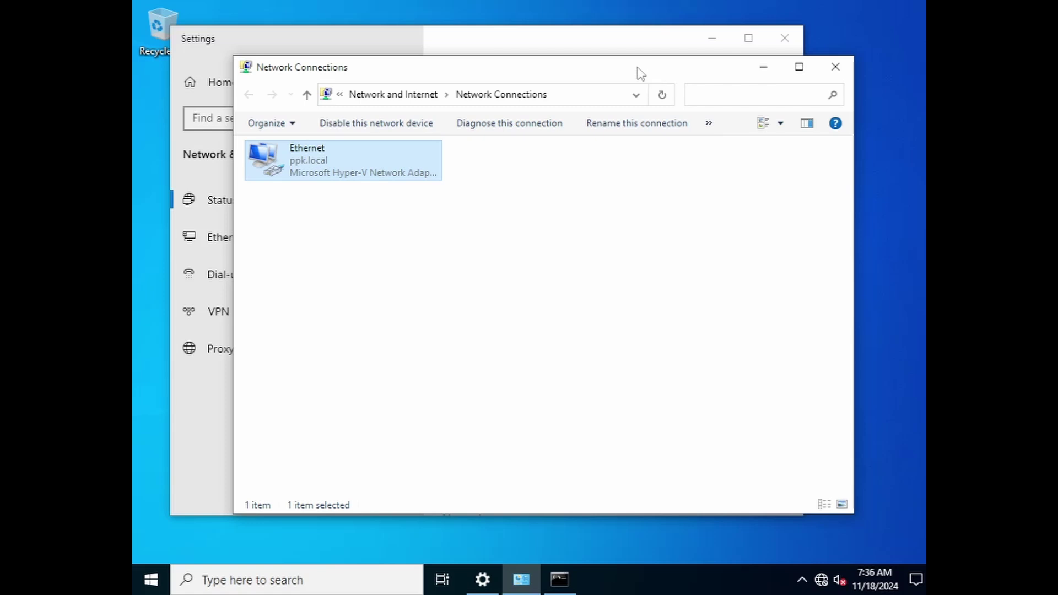
- Shift the client's Network Connections window aside and minimize the Windows 10 client VM
{"action": "mouse_move", "coordinate": [638, 71]}
{"action": "left_mouse_down"}
{"action": "mouse_move", "coordinate": [633, 425]}
{"action": "mouse_move", "coordinate": [639, 97]}
{"action": "mouse_move", "coordinate": [624, 71]}
{"action": "left_mouse_up"}
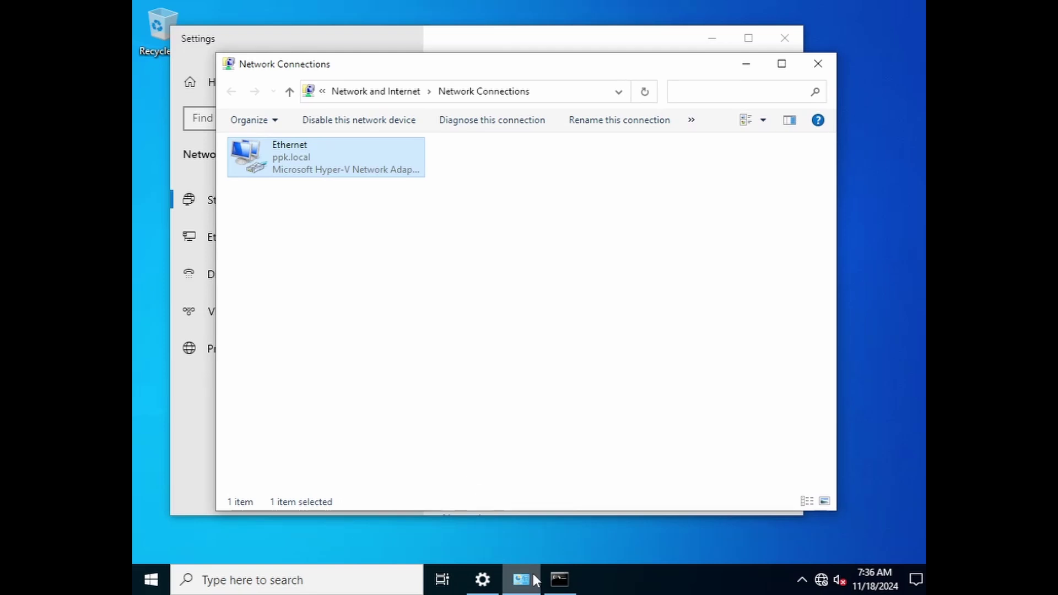
{"action": "left_click", "coordinate": [649, 12]}
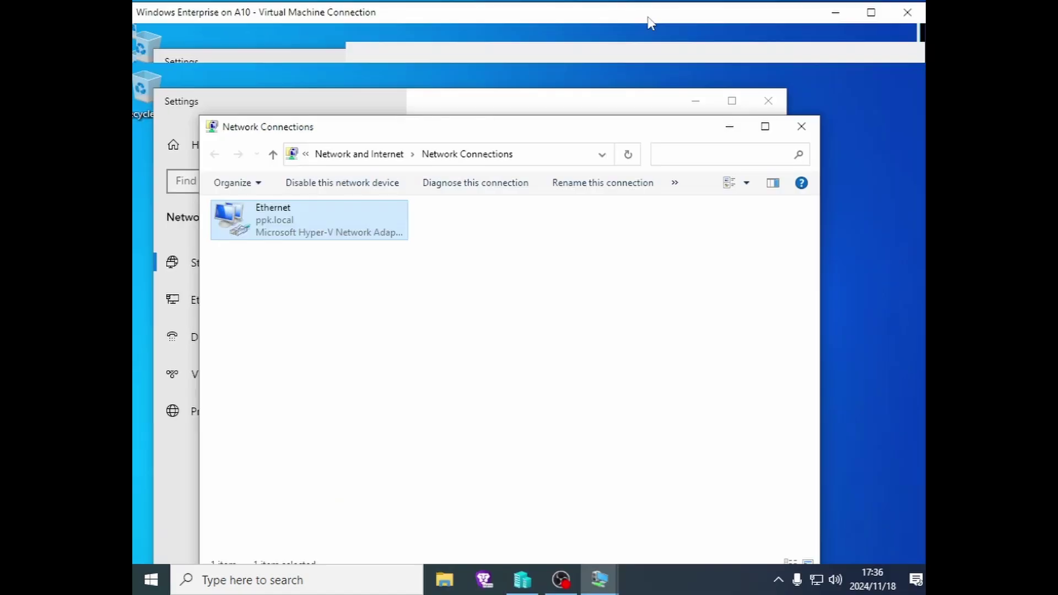
- Switch to the Server 2022 VM and close its Network Connections and Settings windows
{"action": "mouse_move", "coordinate": [600, 579]}
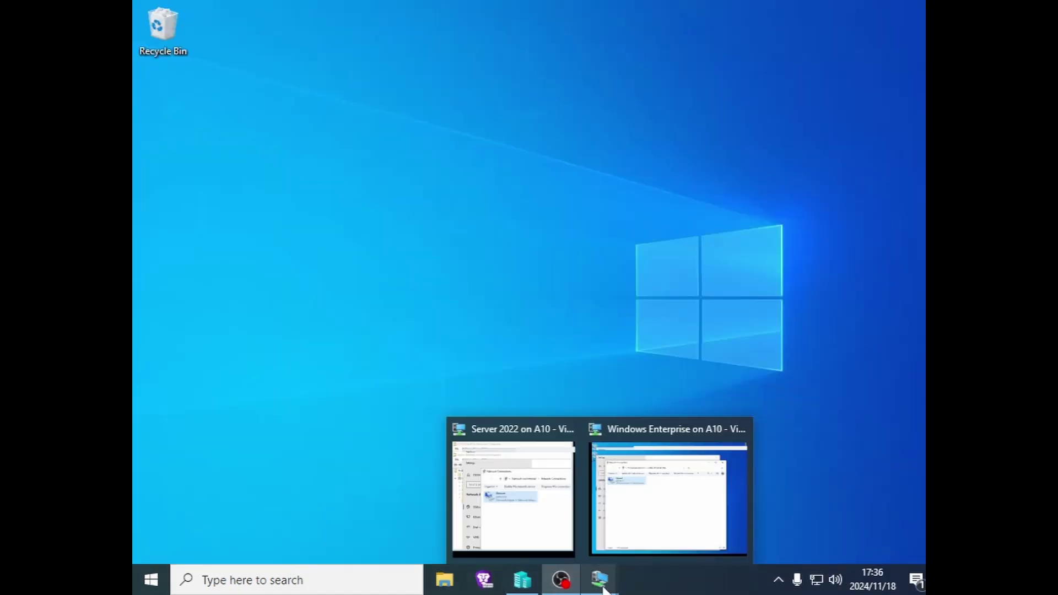
{"action": "mouse_move", "coordinate": [575, 530]}
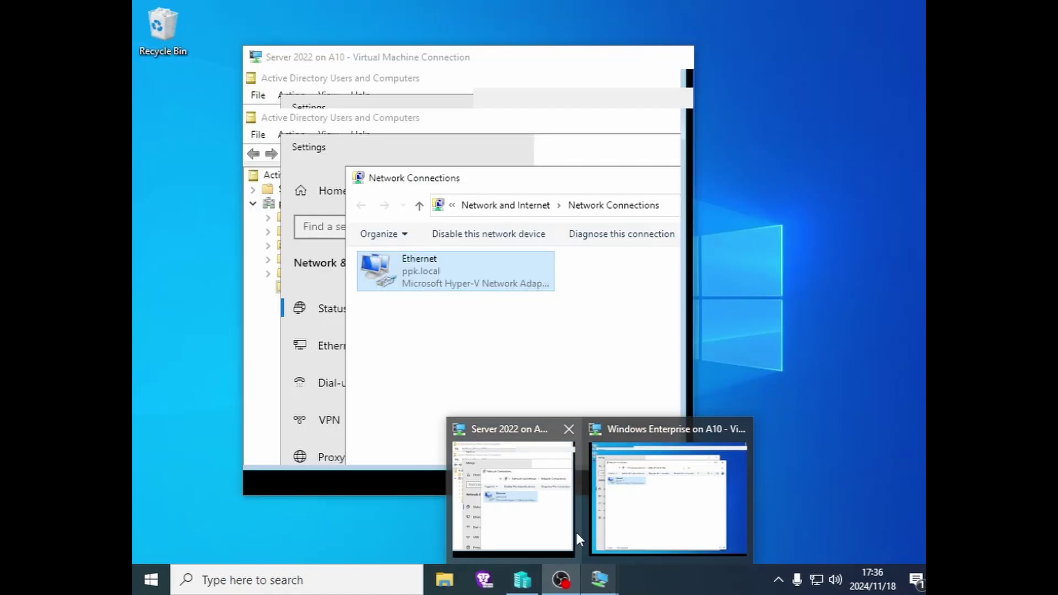
{"action": "left_click", "coordinate": [520, 526]}
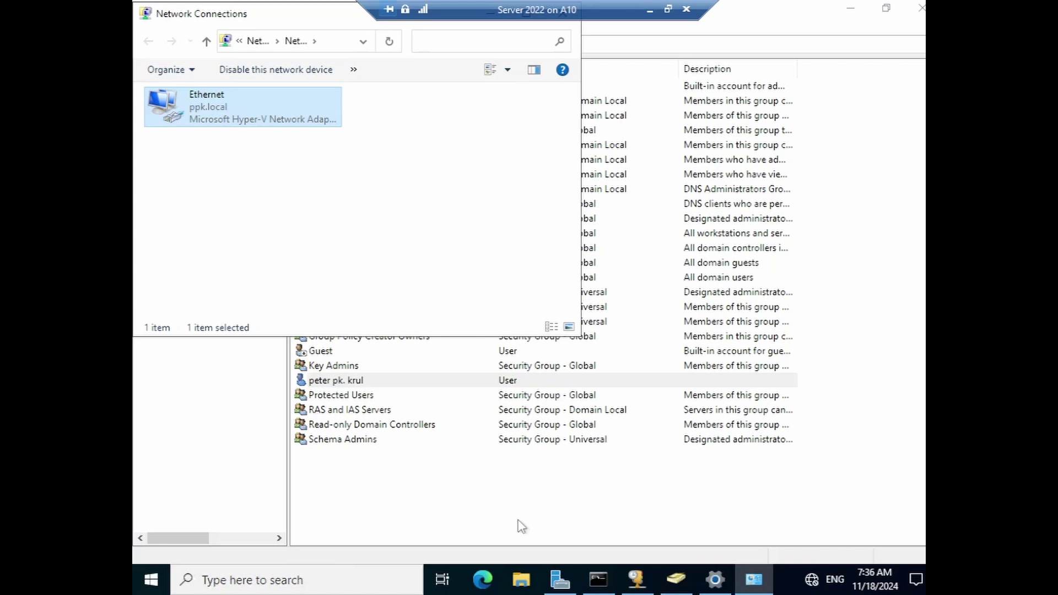
{"action": "left_click_drag", "start_coordinate": [309, 19], "coordinate": [435, 218]}
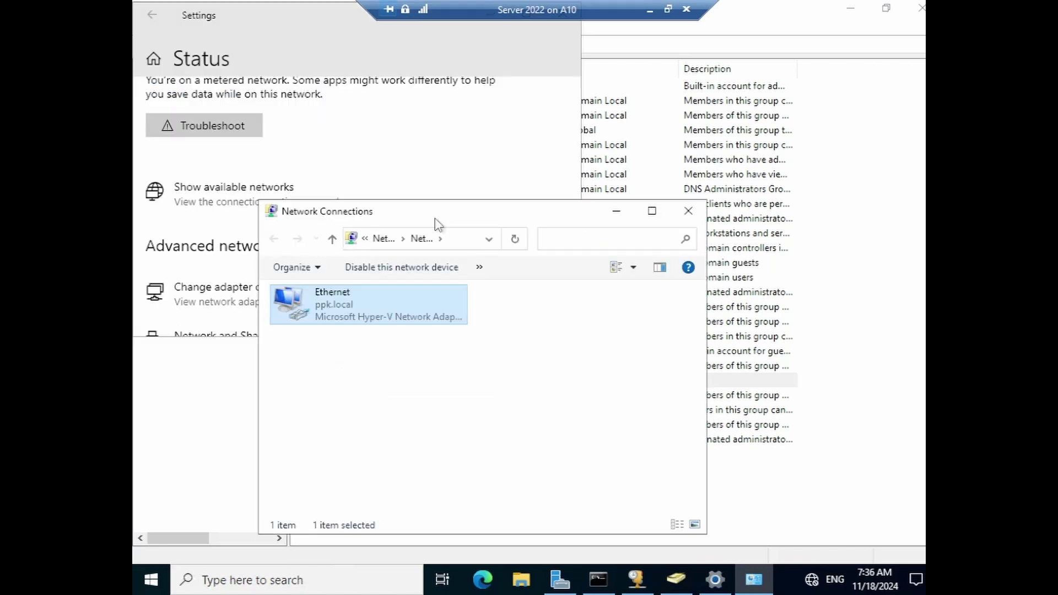
{"action": "left_click", "coordinate": [688, 217]}
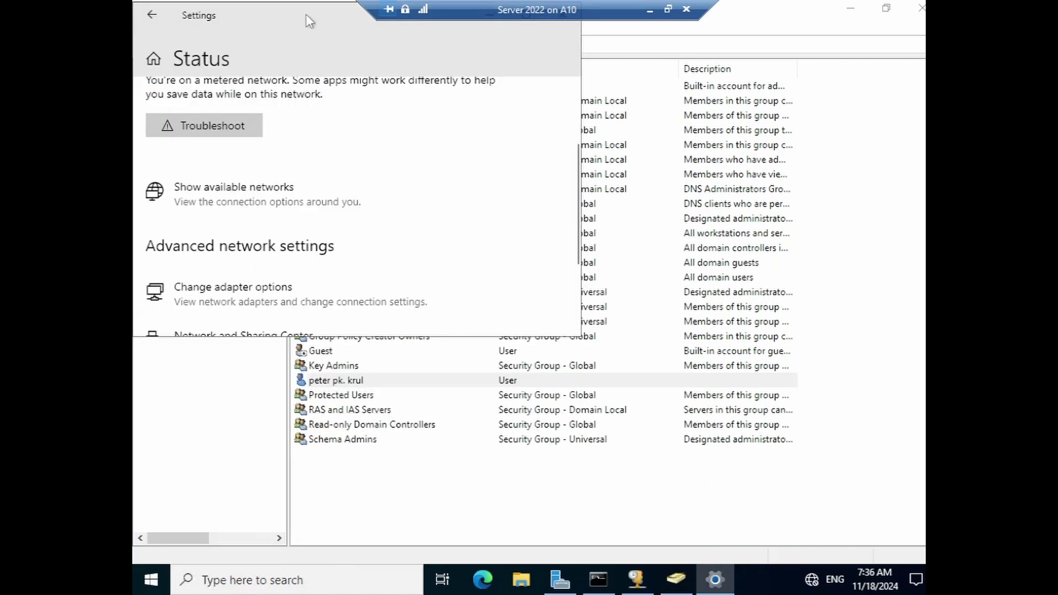
{"action": "left_click_drag", "start_coordinate": [309, 21], "coordinate": [385, 229]}
{"action": "left_click", "coordinate": [650, 225]}
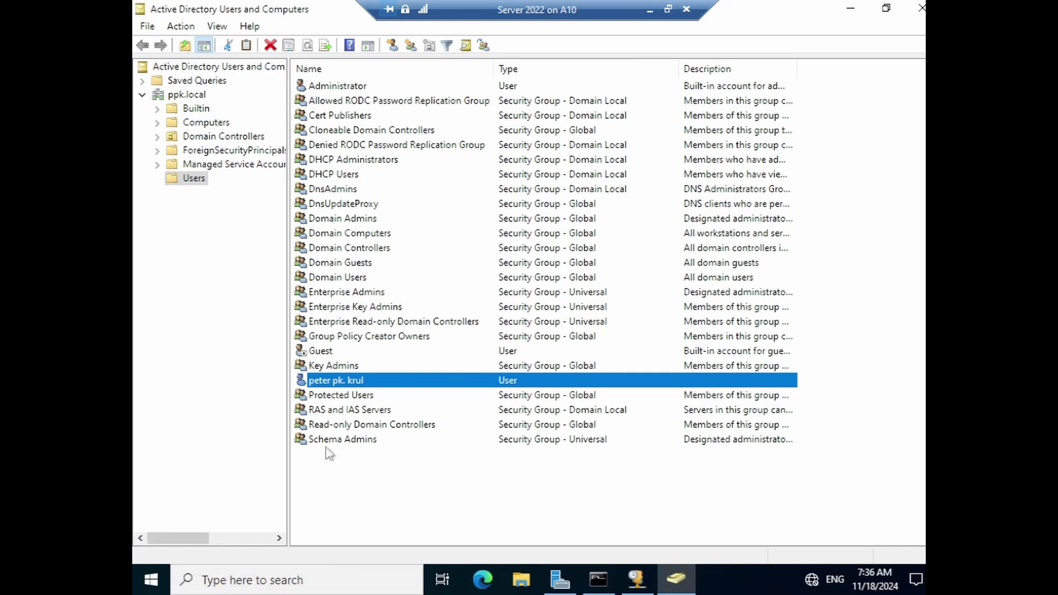
{"action": "left_click_drag", "start_coordinate": [329, 453], "coordinate": [518, 117]}
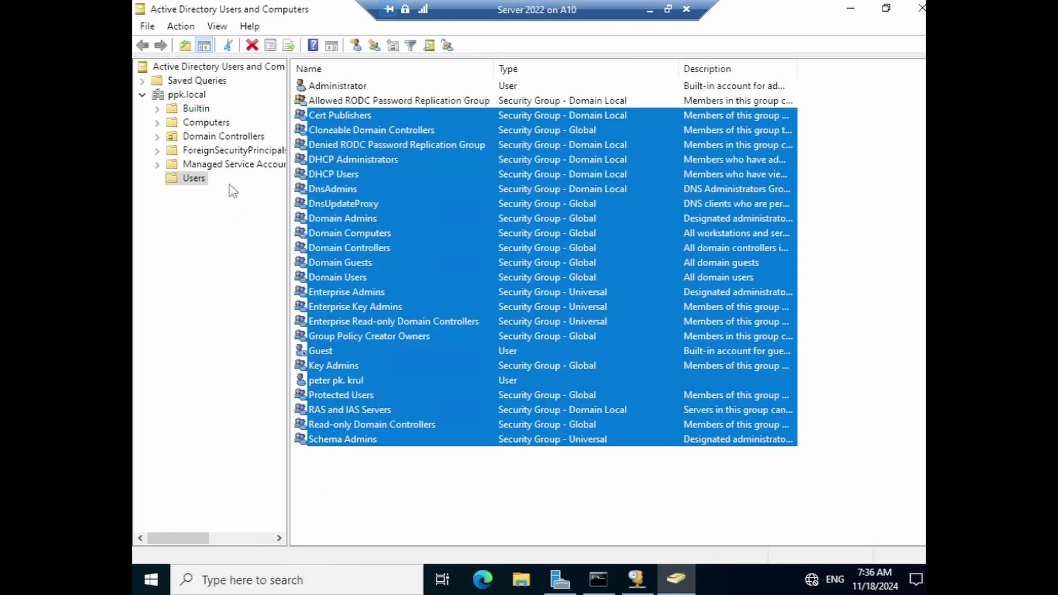
- Enlarge the DHCP console and open the Main lab scope's Address Pool
{"action": "left_click", "coordinate": [636, 585]}
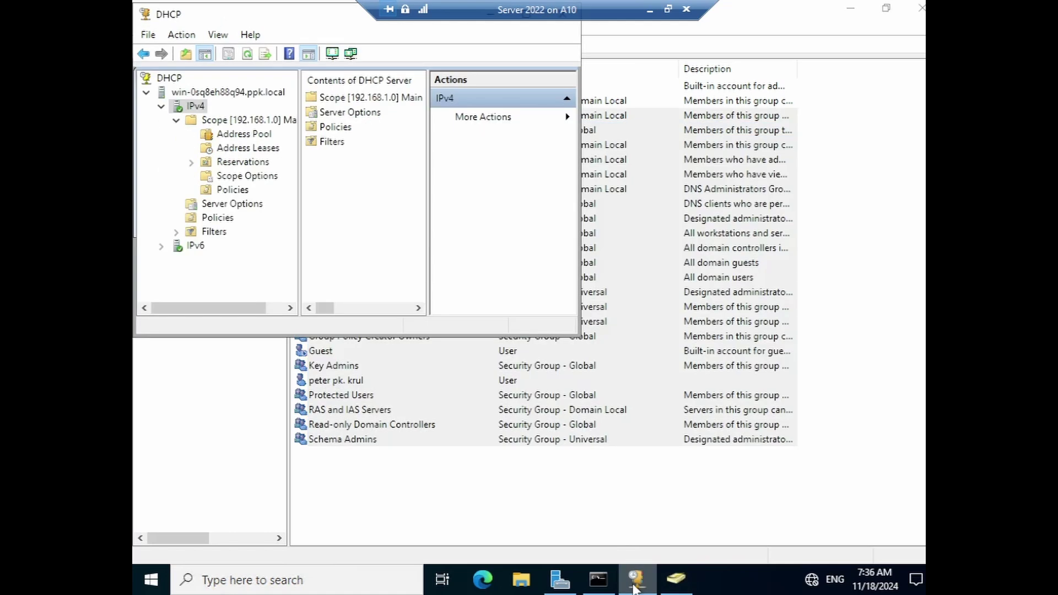
{"action": "left_click_drag", "start_coordinate": [318, 21], "coordinate": [538, 158]}
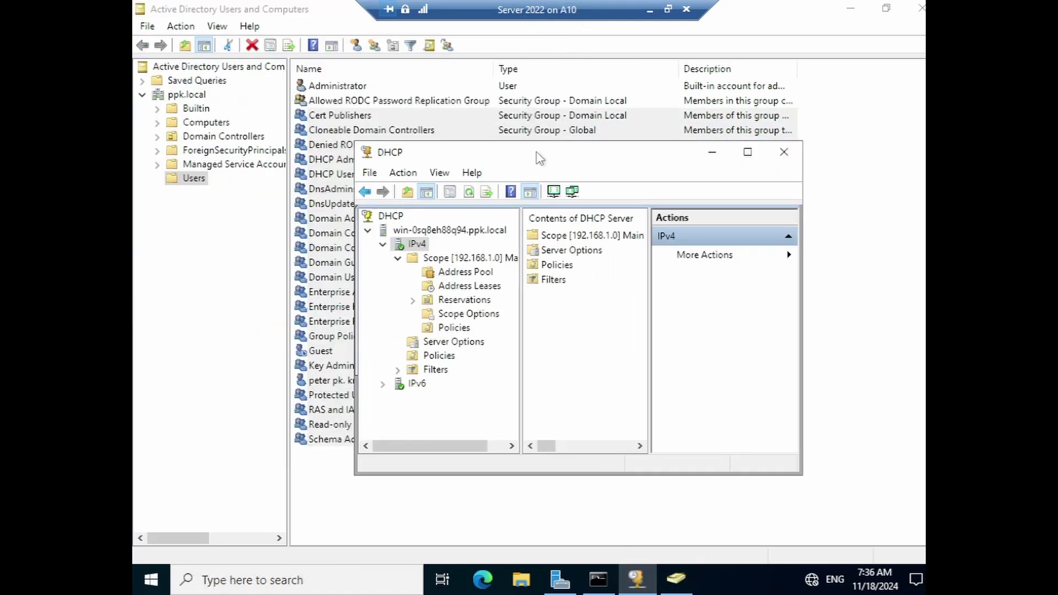
{"action": "left_click_drag", "start_coordinate": [802, 475], "coordinate": [900, 558]}
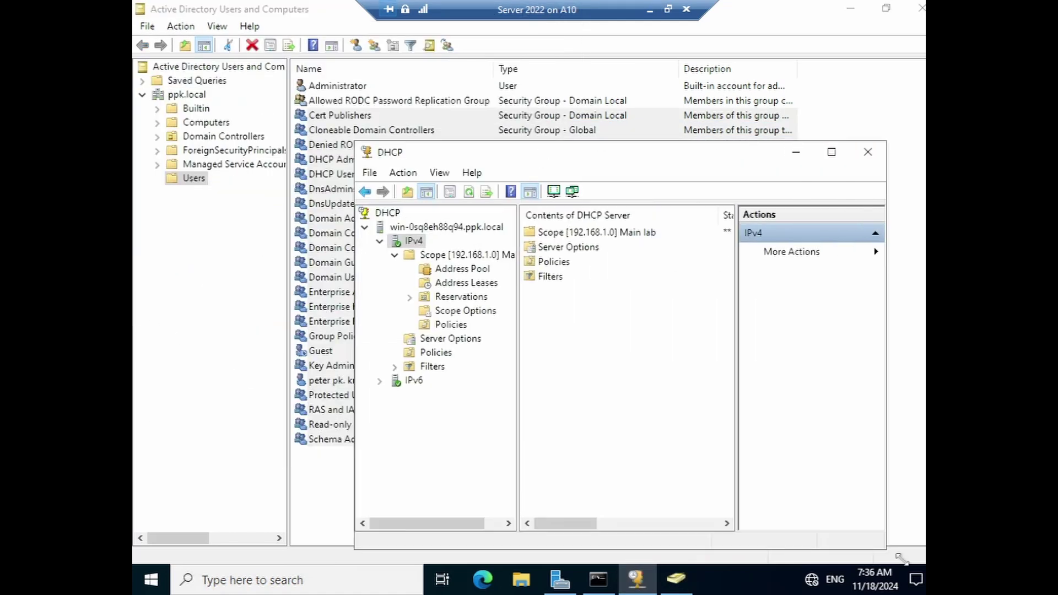
{"action": "left_click", "coordinate": [568, 263]}
{"action": "left_click", "coordinate": [575, 249]}
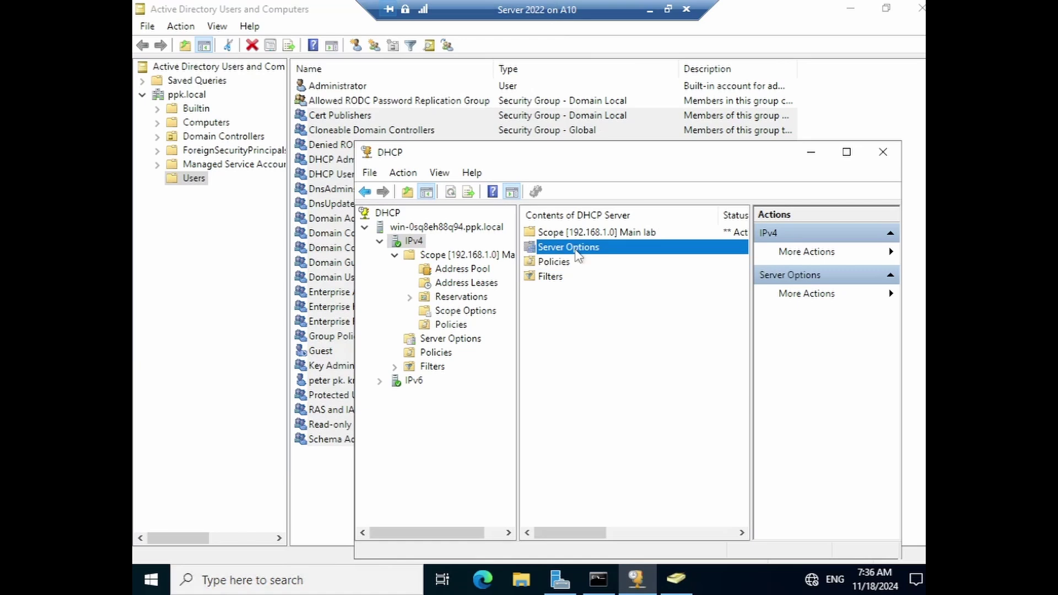
{"action": "double_click", "coordinate": [582, 234]}
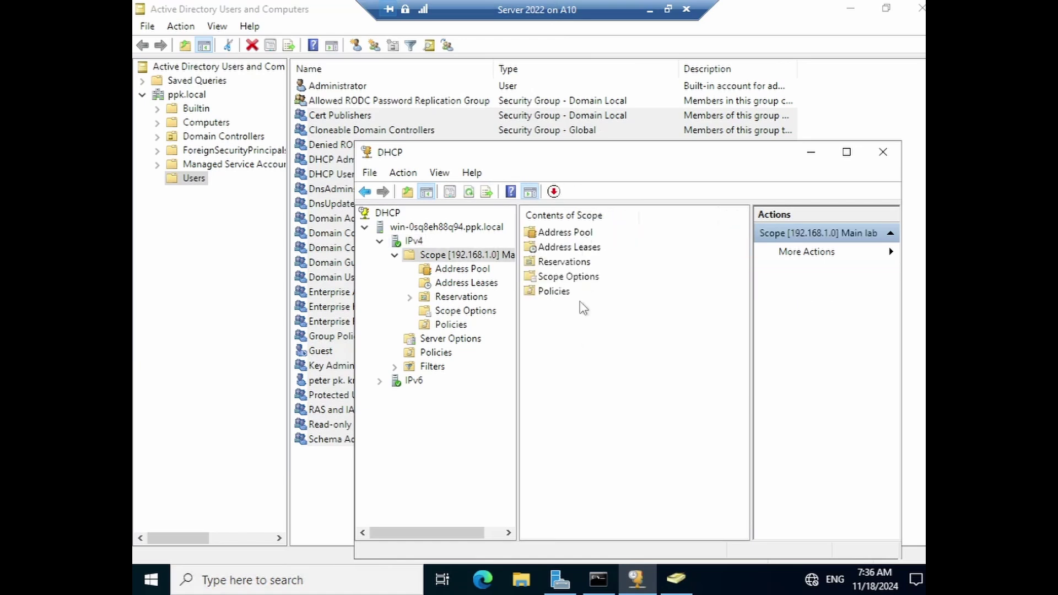
{"action": "left_click", "coordinate": [568, 238]}
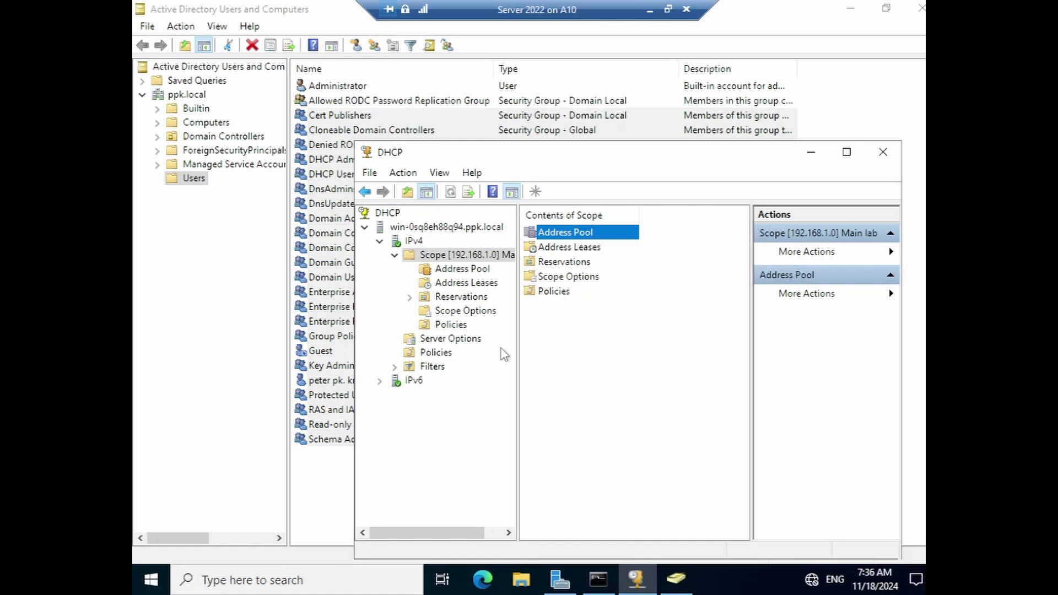
- Move the DHCP console up-left and bring Server Manager to the front
{"action": "left_click_drag", "start_coordinate": [628, 165], "coordinate": [527, 117]}
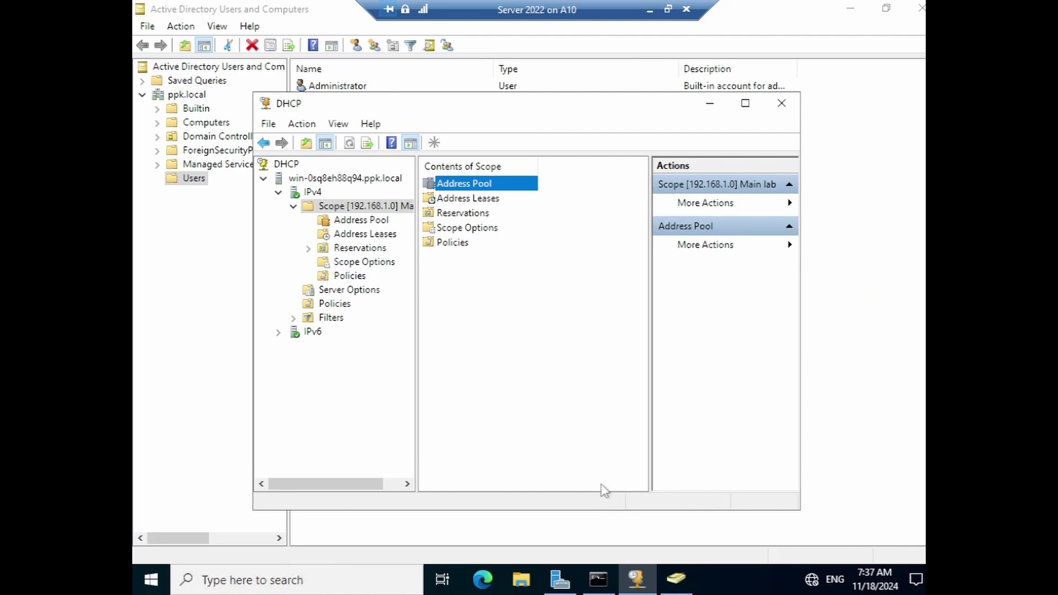
{"action": "left_click_drag", "start_coordinate": [532, 107], "coordinate": [514, 101]}
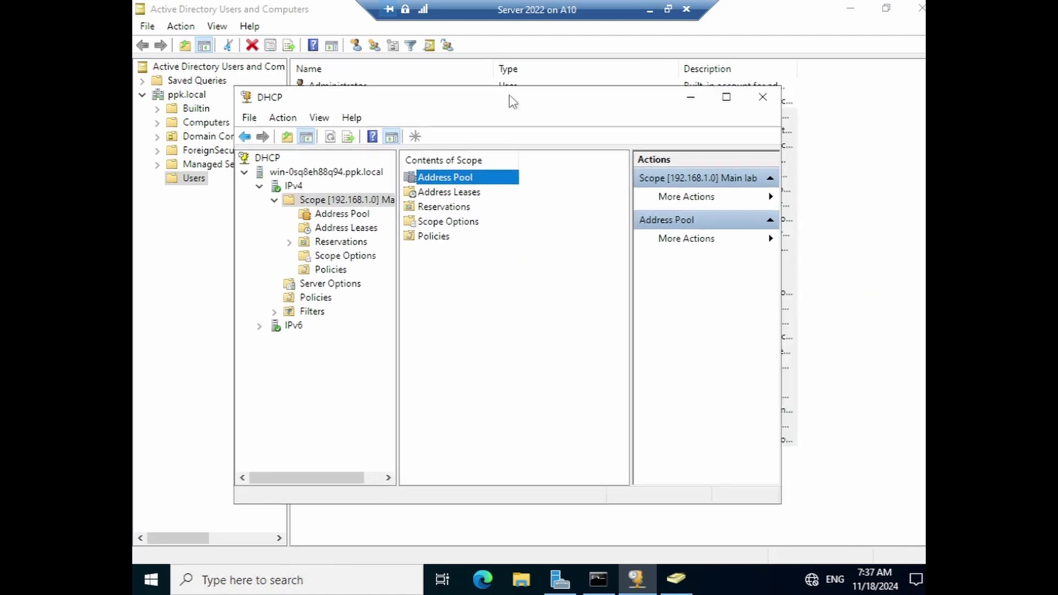
{"action": "left_click", "coordinate": [561, 580]}
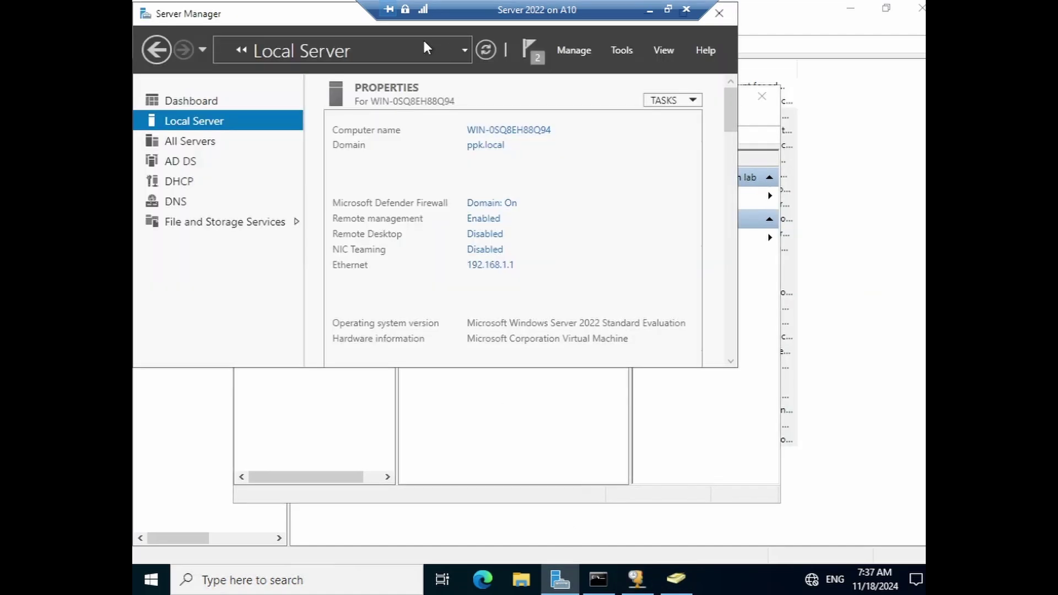
- Move and lengthen Server Manager so the Local Server events section shows
{"action": "left_click", "coordinate": [405, 40]}
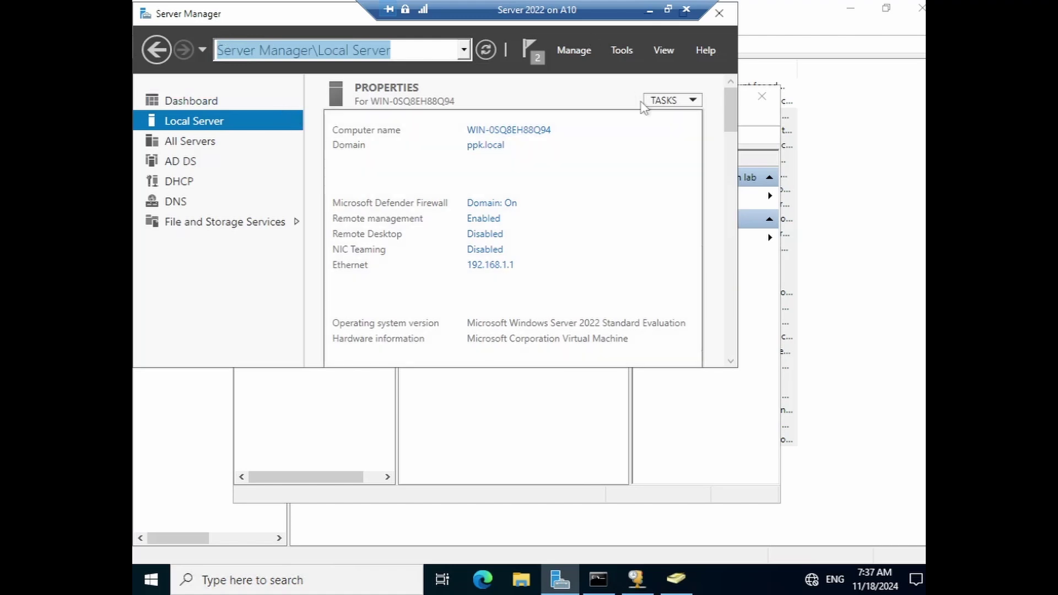
{"action": "left_click_drag", "start_coordinate": [320, 20], "coordinate": [402, 117]}
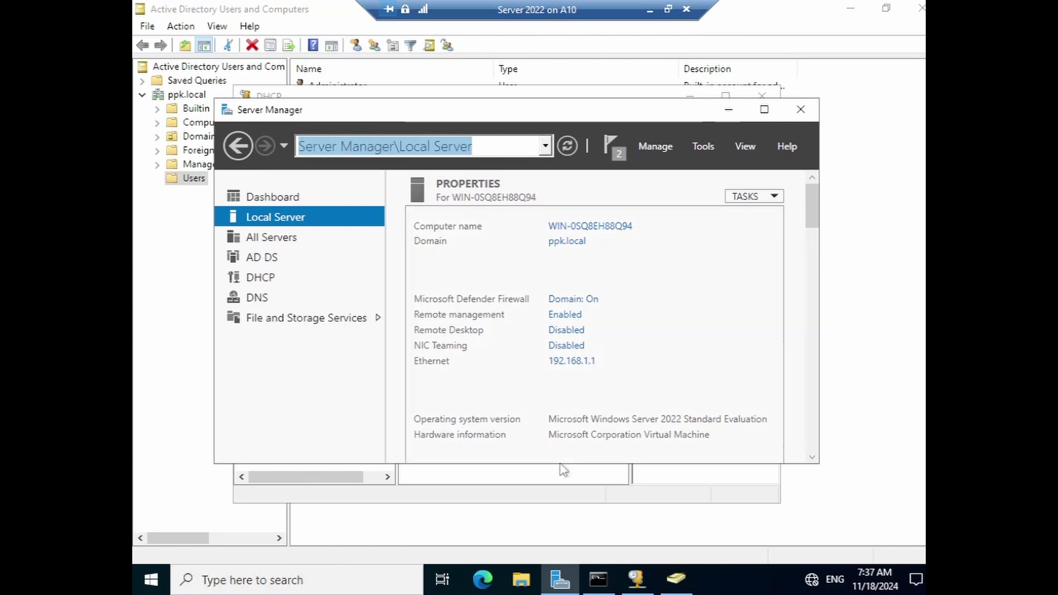
{"action": "scroll", "coordinate": [554, 466], "scroll_direction": "down", "scroll_amount": 1}
{"action": "left_click_drag", "start_coordinate": [554, 466], "coordinate": [541, 543]}
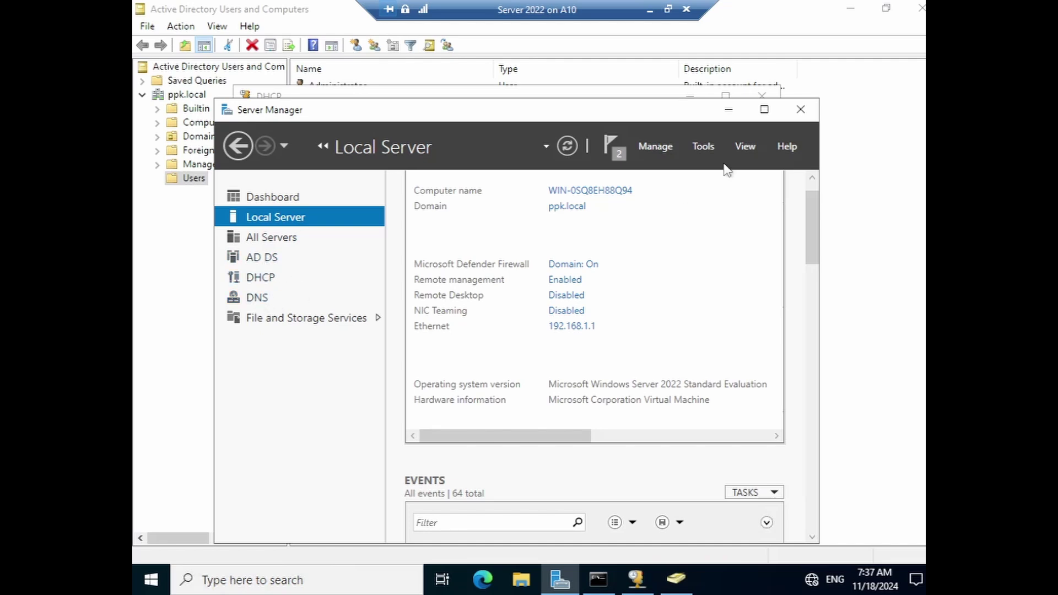
- Start the Add Roles and Features wizard from Manage, then cancel it
{"action": "left_click", "coordinate": [706, 146]}
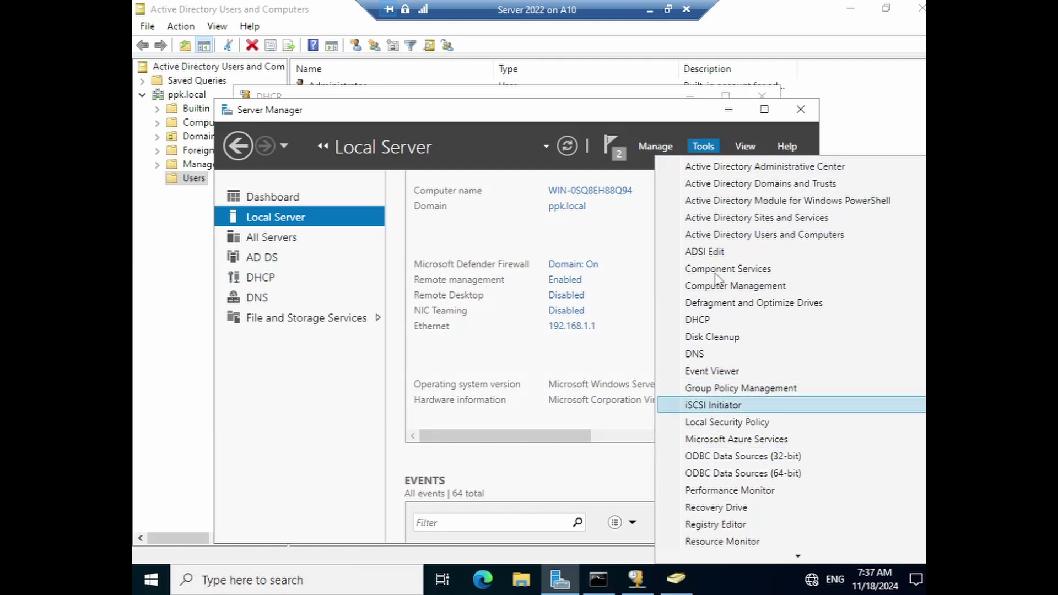
{"action": "left_click", "coordinate": [655, 146]}
{"action": "left_click", "coordinate": [655, 146]}
{"action": "left_click", "coordinate": [706, 163]}
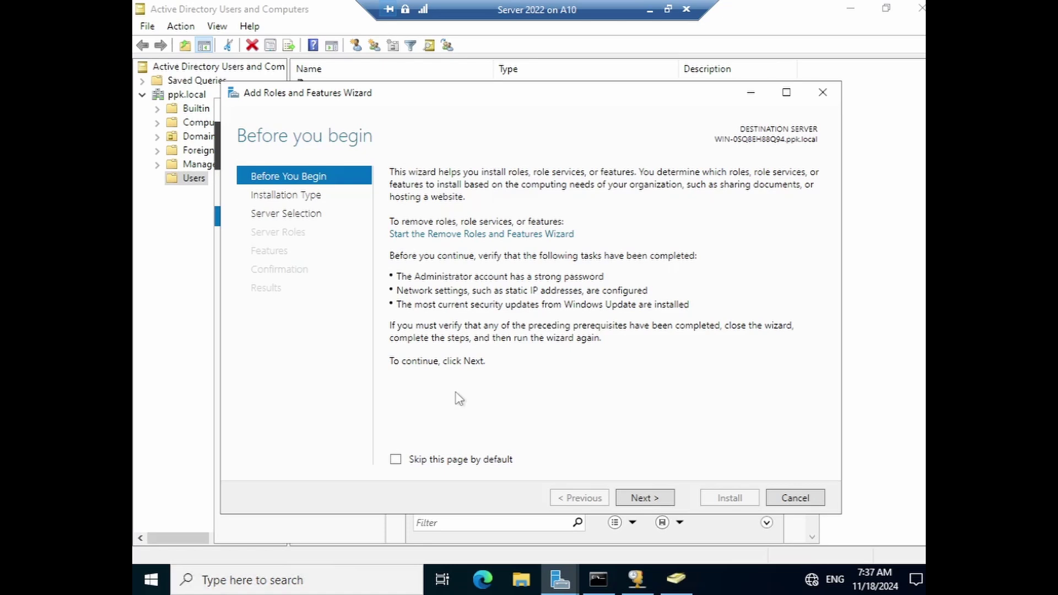
{"action": "left_click", "coordinate": [774, 499]}
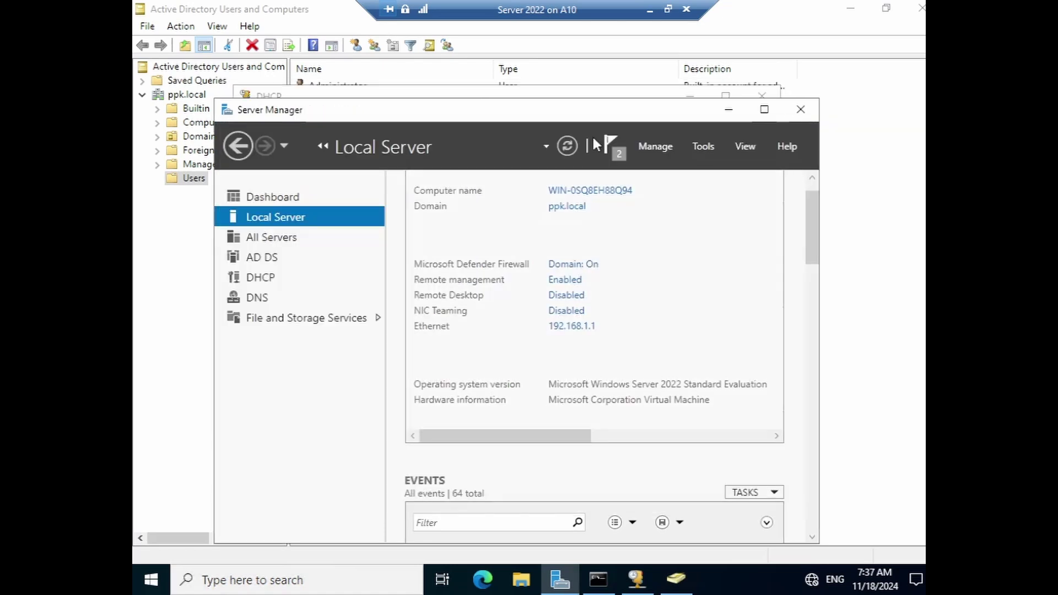
{"action": "mouse_move", "coordinate": [528, 109]}
{"action": "left_mouse_down"}
{"action": "mouse_move", "coordinate": [518, 83]}
{"action": "mouse_move", "coordinate": [531, 89]}
{"action": "left_mouse_up"}
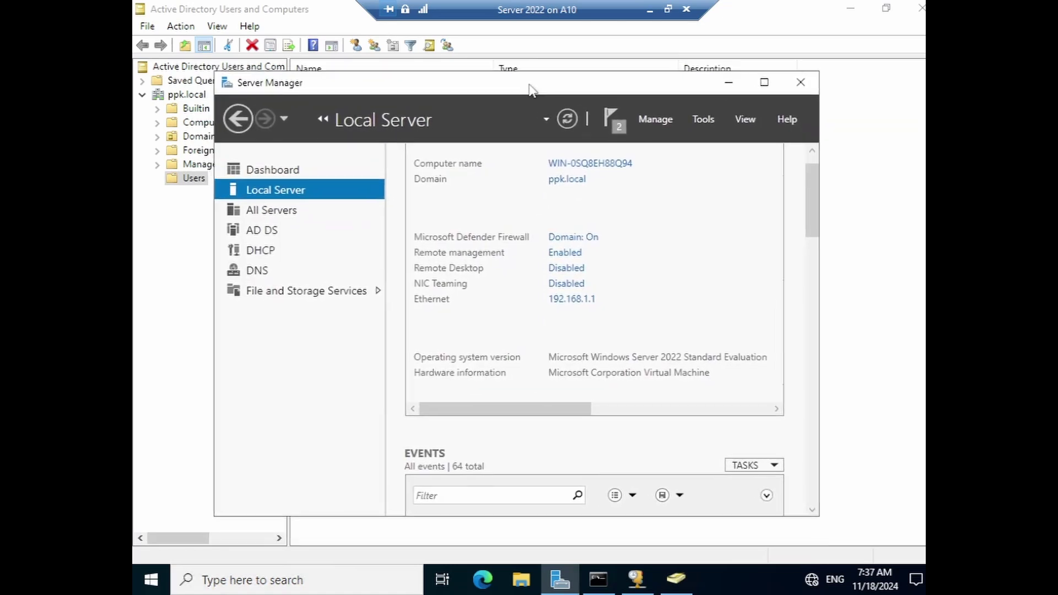